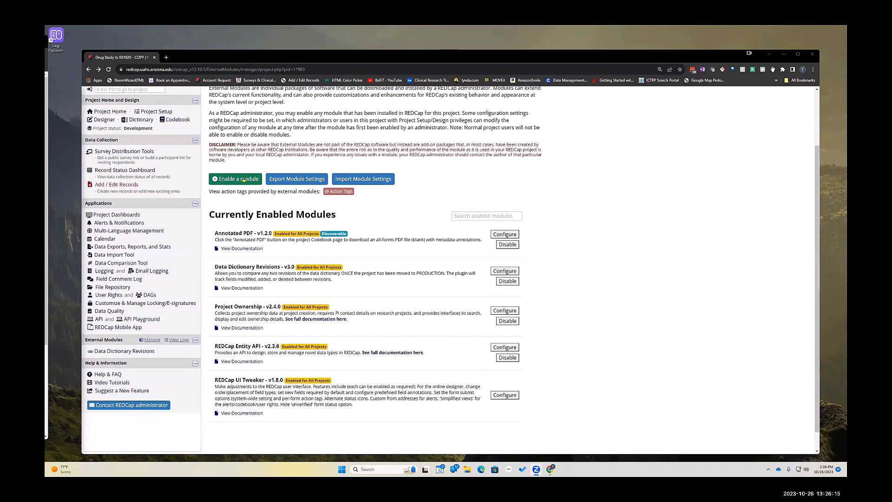
Step: Search the available external modules for "record dash" and enable Record Home Dashboard - v2.4.0 for the project
{"action": "left_click", "coordinate": [244, 180]}
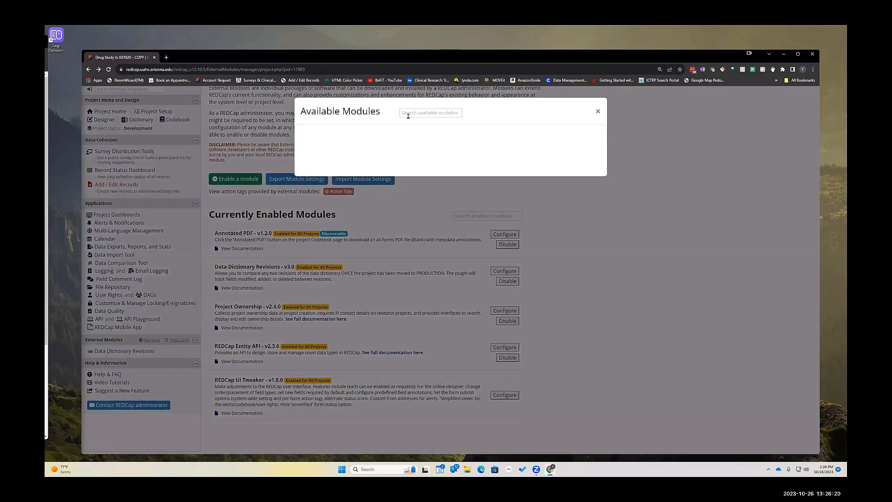
{"action": "left_click", "coordinate": [410, 113]}
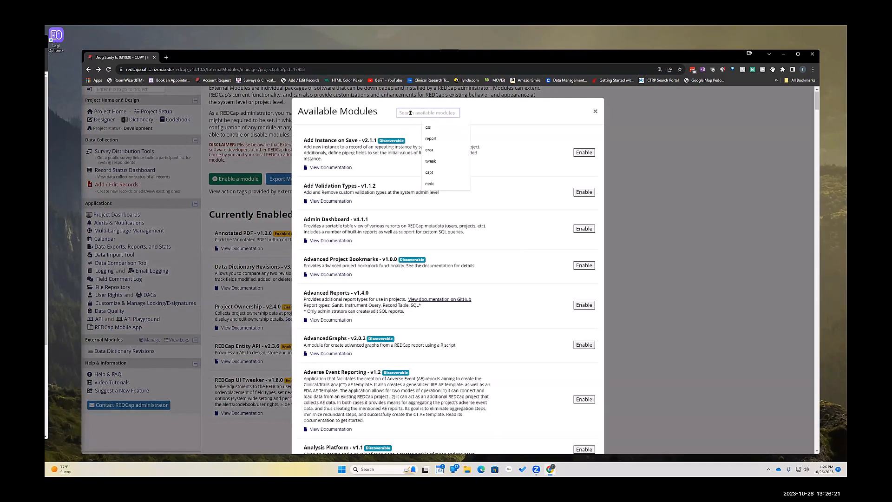
{"action": "type", "text": "re"}
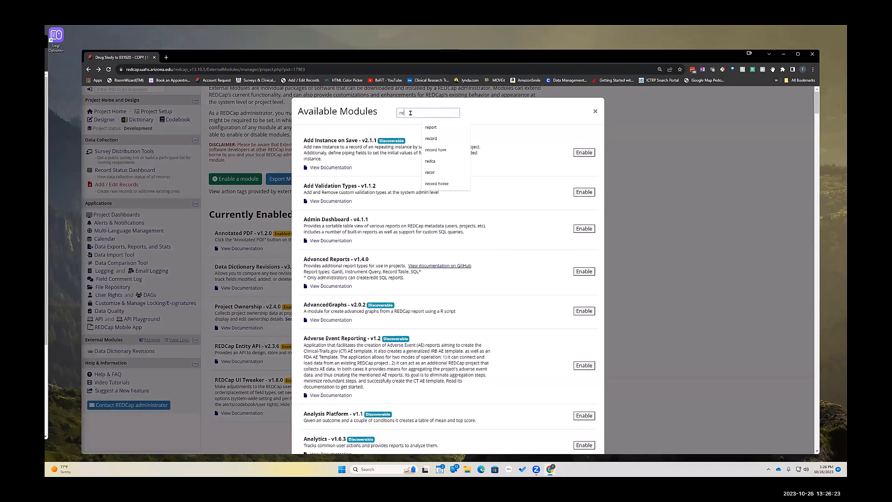
{"action": "type", "text": "cor"}
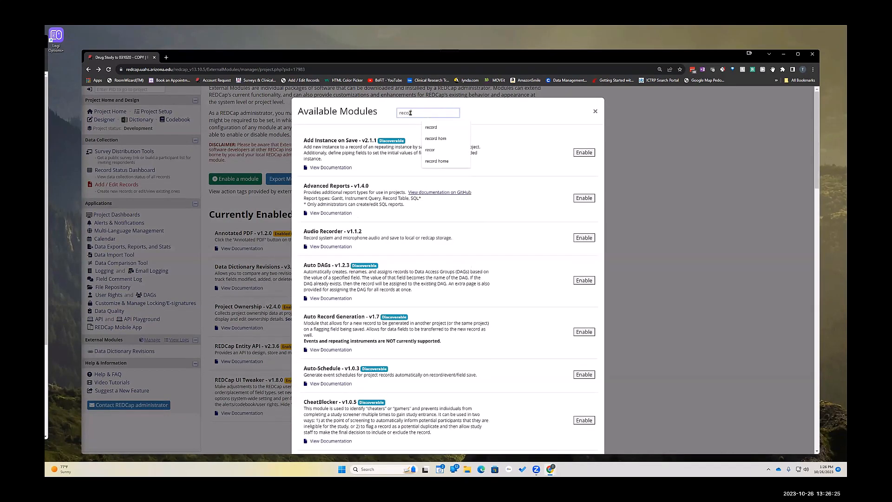
{"action": "type", "text": "d"}
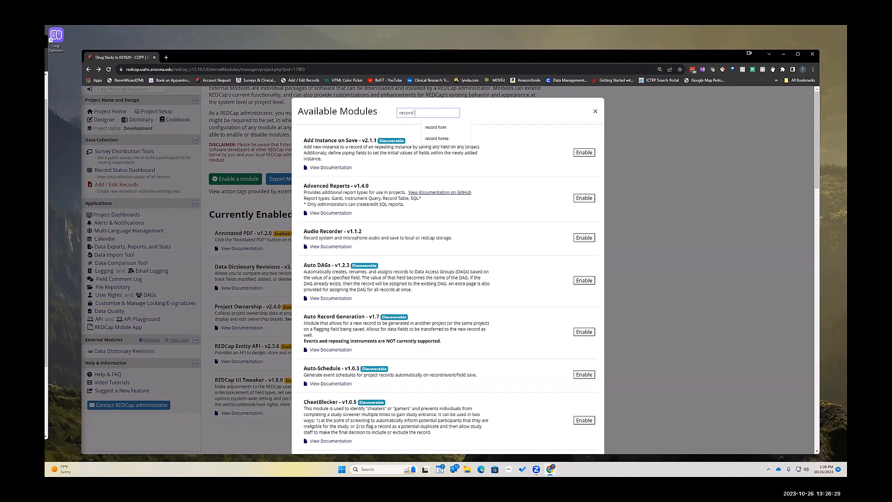
{"action": "scroll", "coordinate": [424, 149], "scroll_direction": "down", "scroll_amount": 10}
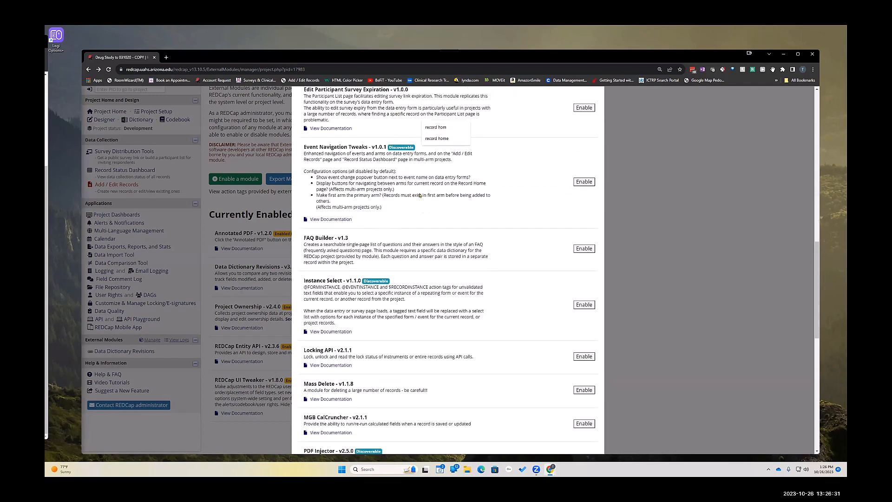
{"action": "scroll", "coordinate": [424, 149], "scroll_direction": "up", "scroll_amount": 12}
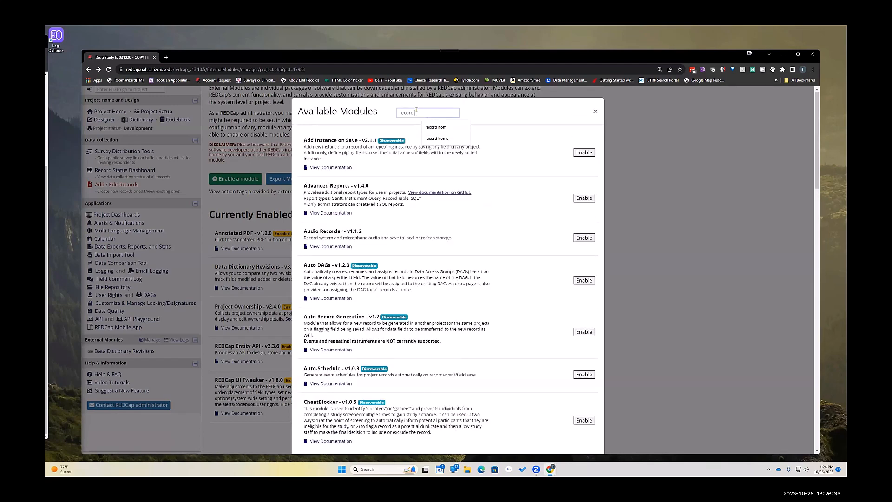
{"action": "type", "text": "dash"}
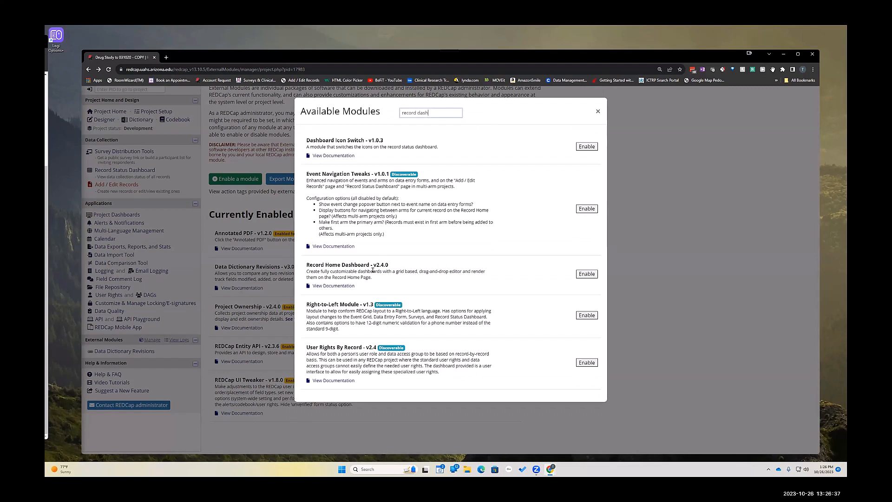
{"action": "left_click", "coordinate": [586, 274]}
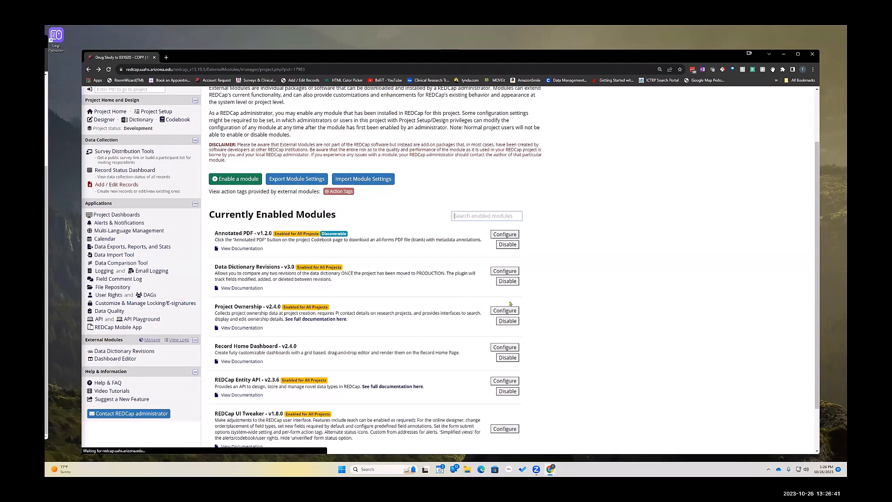
Step: Review the Record Home Dashboard documentation on the grid system, element types, rows and columns, and close it
{"action": "left_click", "coordinate": [243, 363]}
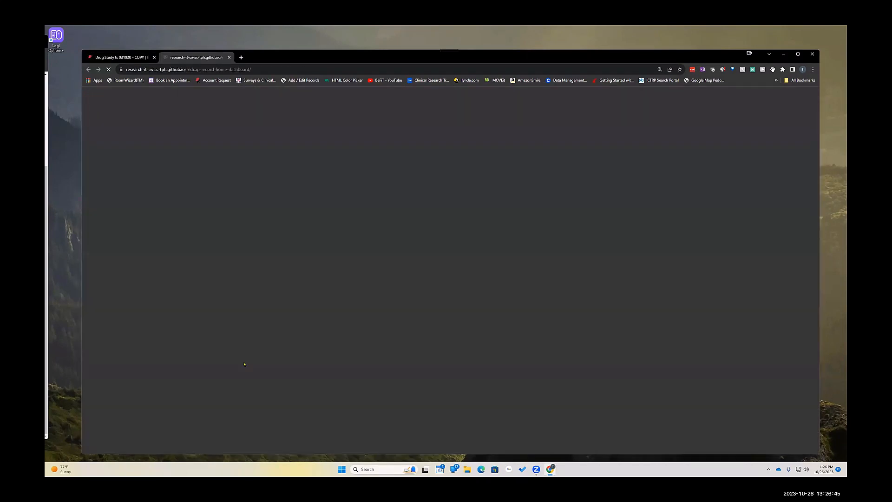
{"action": "scroll", "coordinate": [408, 276], "scroll_direction": "down", "scroll_amount": 10}
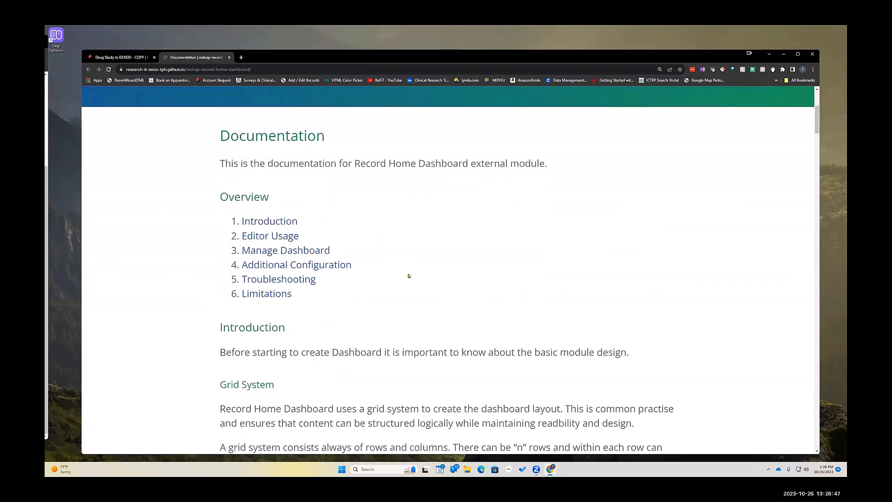
{"action": "scroll", "coordinate": [409, 276], "scroll_direction": "down", "scroll_amount": 7}
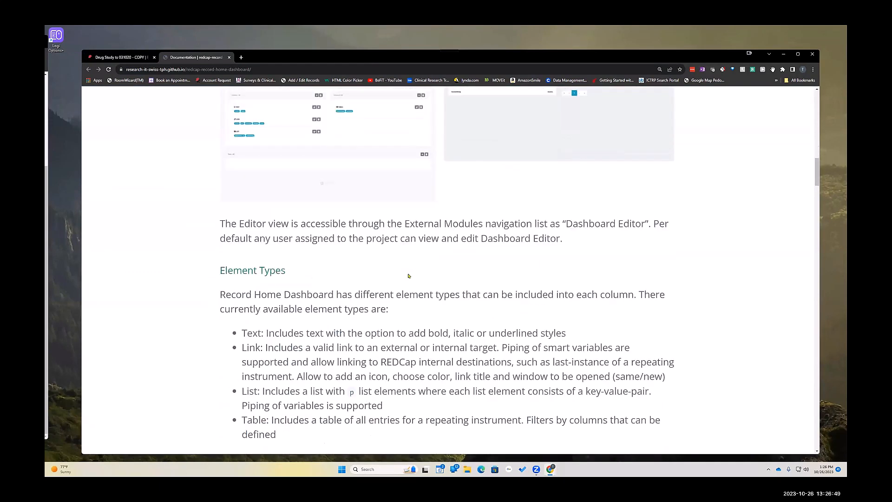
{"action": "key", "text": "Home"}
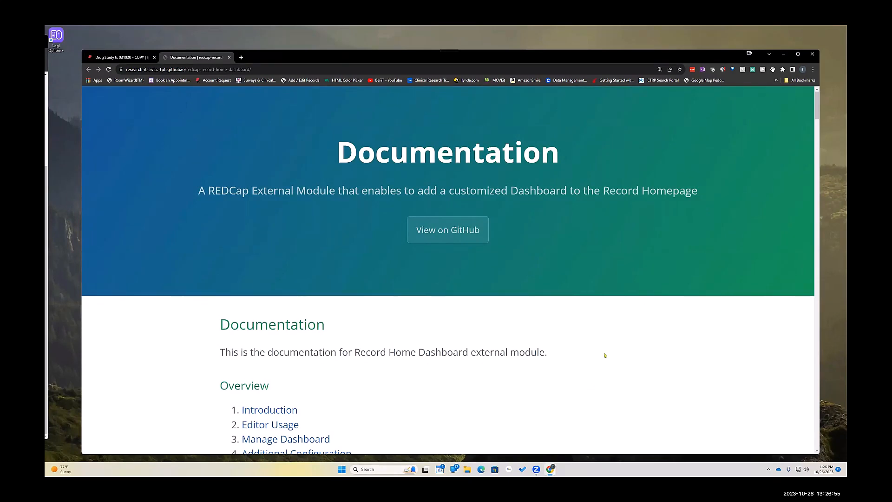
{"action": "scroll", "coordinate": [572, 341], "scroll_direction": "down", "scroll_amount": 15}
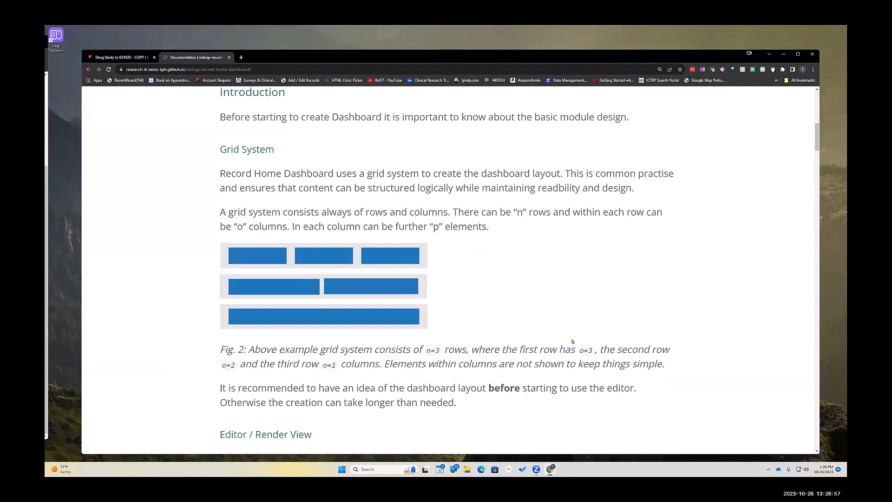
{"action": "scroll", "coordinate": [363, 256], "scroll_direction": "down", "scroll_amount": 8}
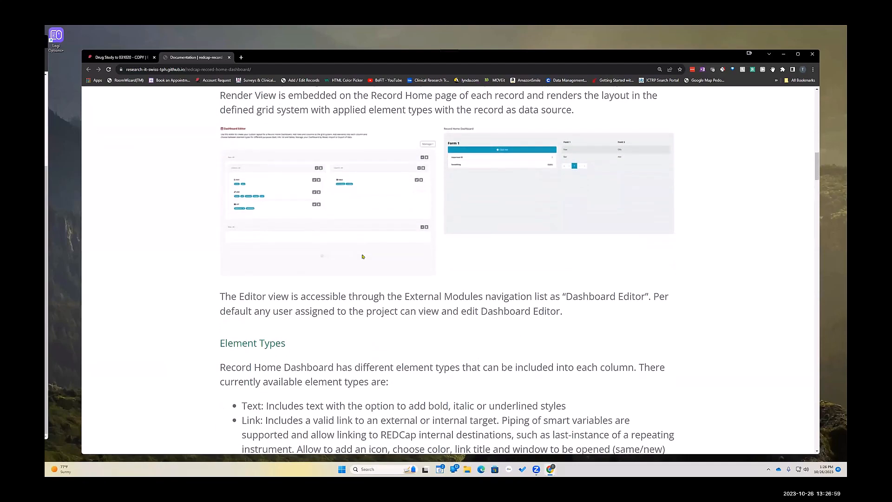
{"action": "scroll", "coordinate": [362, 253], "scroll_direction": "down", "scroll_amount": 10}
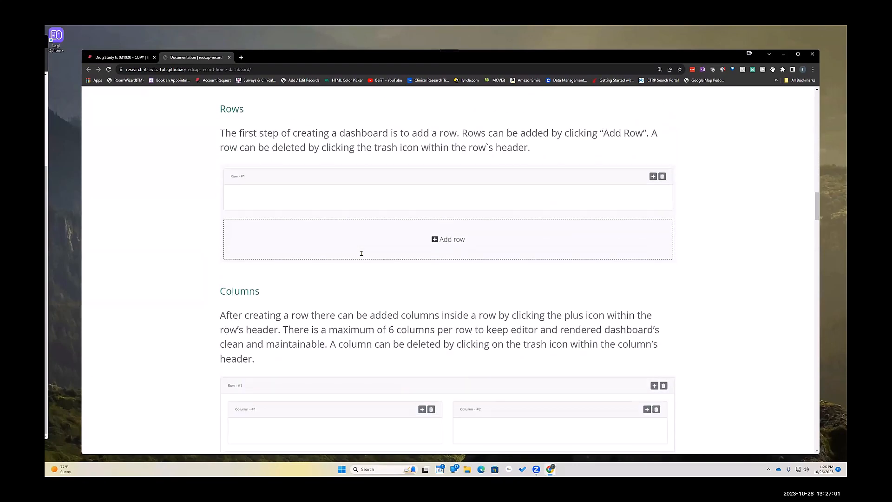
{"action": "scroll", "coordinate": [362, 253], "scroll_direction": "down", "scroll_amount": 1}
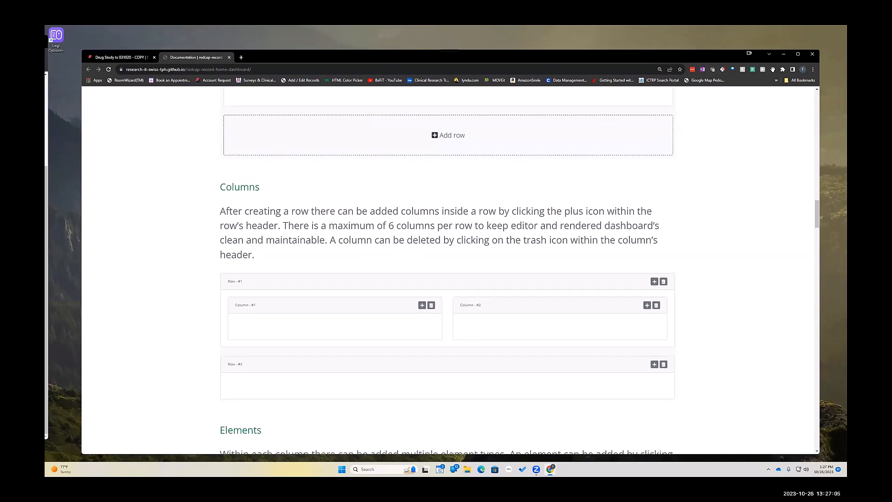
{"action": "left_click", "coordinate": [229, 57]}
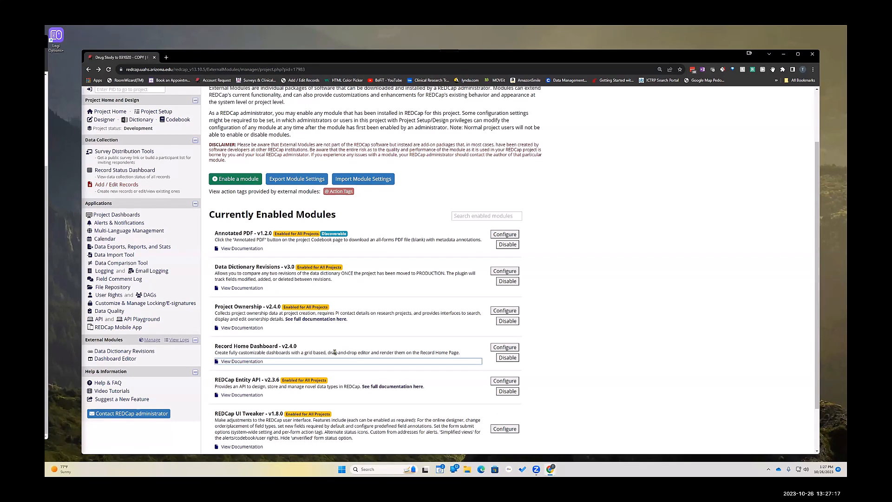
Step: Review the Record Home Dashboard module's configuration settings and leave them without saving
{"action": "left_click", "coordinate": [504, 347]}
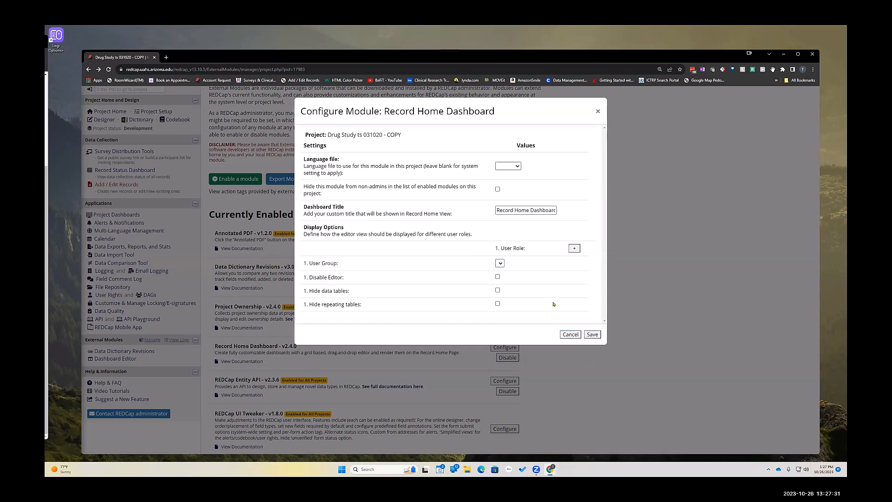
{"action": "left_click", "coordinate": [569, 335]}
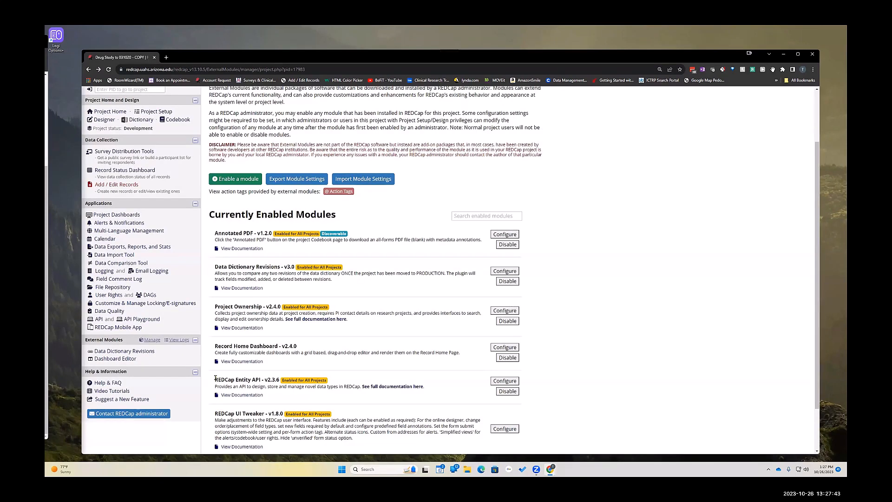
Step: Open the Dashboard Editor and load the same page in a second browser tab
{"action": "left_click", "coordinate": [130, 359]}
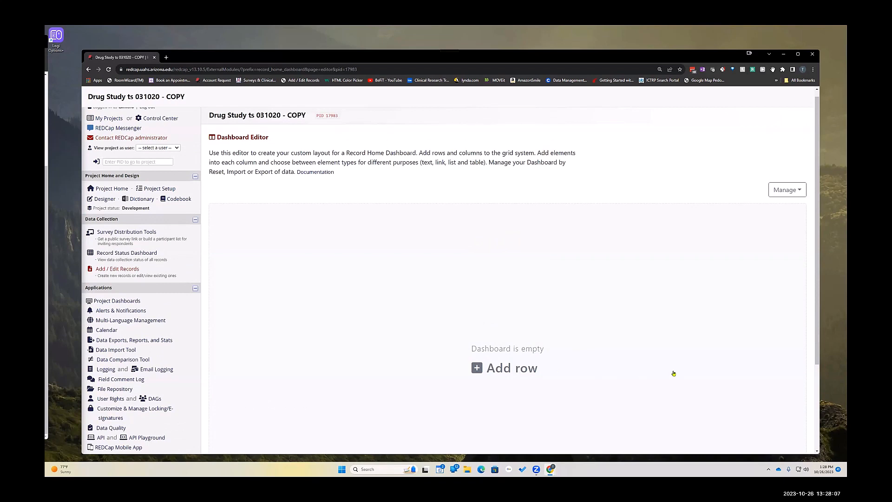
{"action": "scroll", "coordinate": [670, 377], "scroll_direction": "down", "scroll_amount": 1}
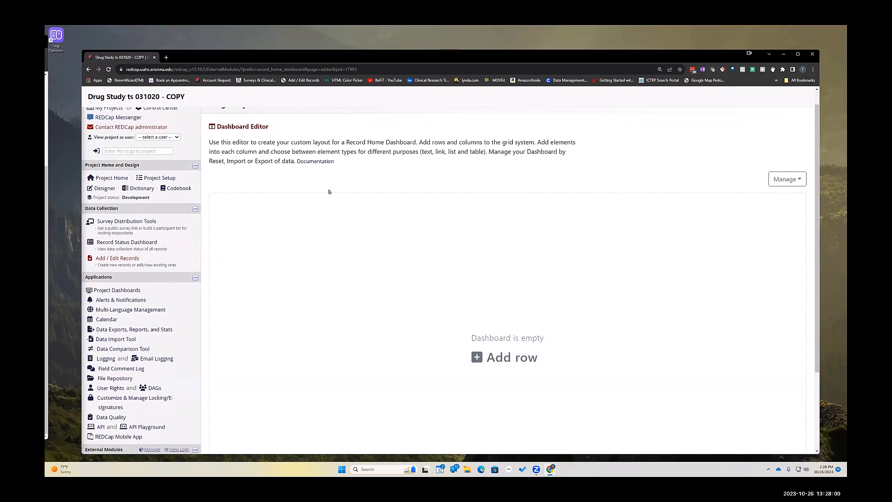
{"action": "left_click", "coordinate": [359, 67]}
{"action": "key", "text": "ctrl+c"}
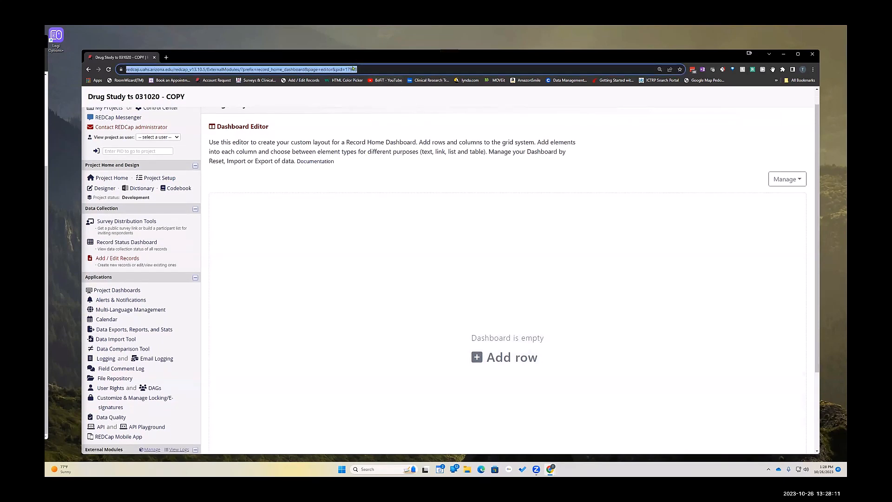
{"action": "left_click", "coordinate": [166, 57]}
{"action": "key", "text": "ctrl+v"}
{"action": "key", "text": "Return"}
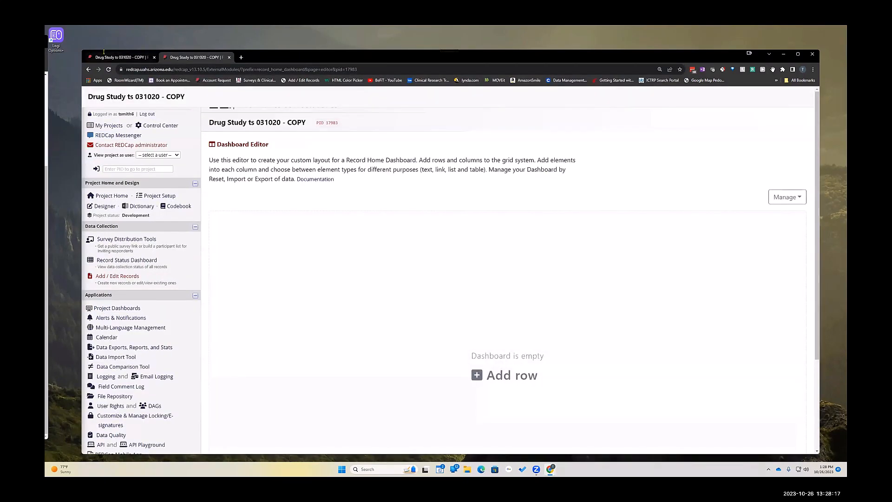
Step: Open the Record Status Dashboard in the first browser tab and return to the Dashboard Editor tab
{"action": "left_click", "coordinate": [113, 57]}
{"action": "left_click", "coordinate": [113, 239]}
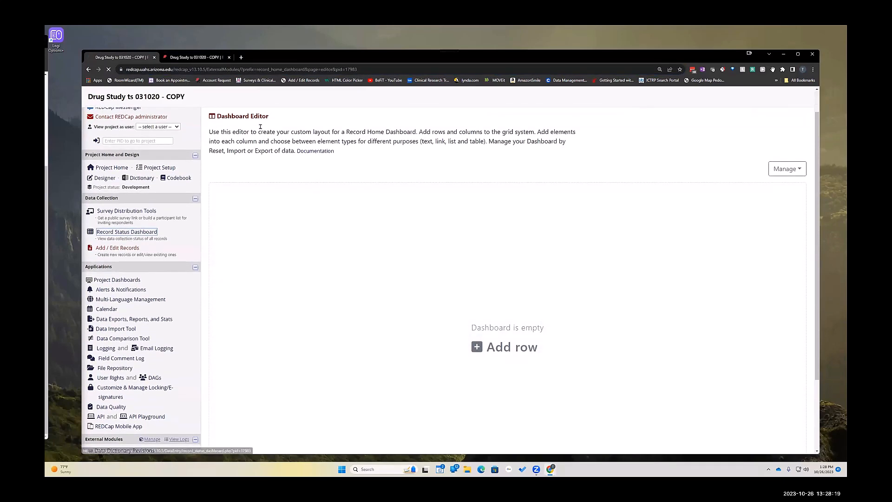
{"action": "left_click", "coordinate": [197, 57]}
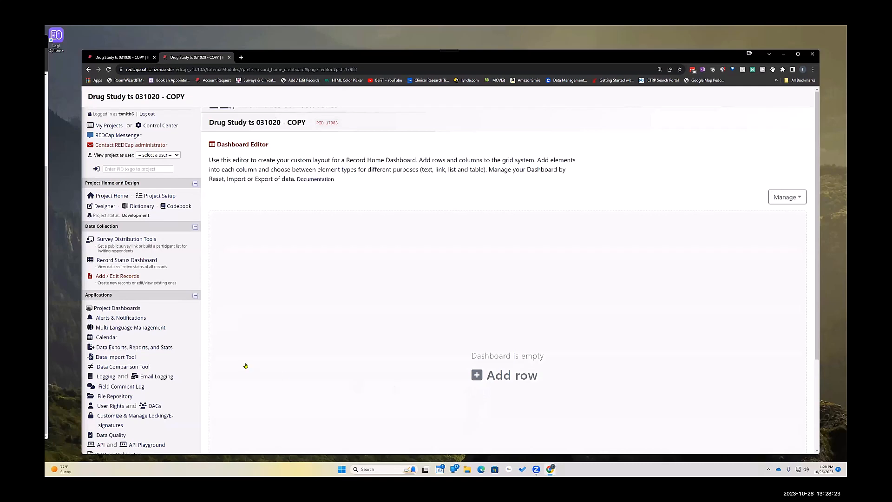
Step: Add a row to the empty dashboard and insert one column inside it
{"action": "left_click", "coordinate": [493, 376]}
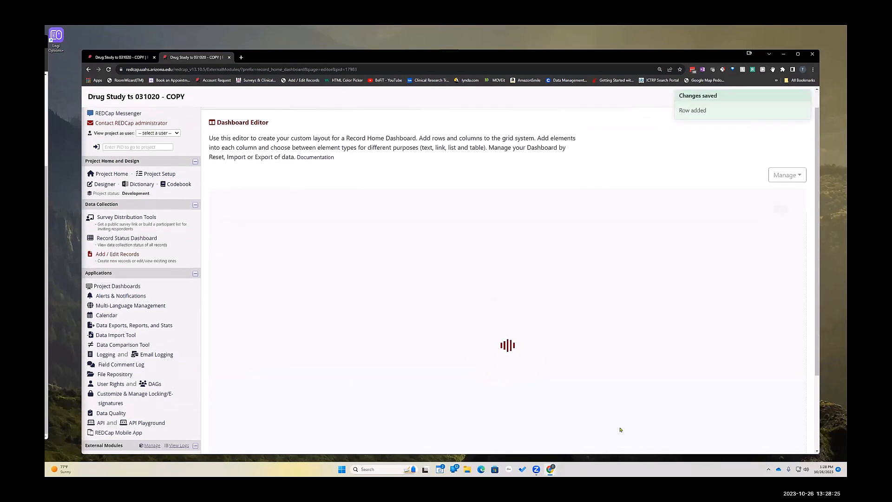
{"action": "scroll", "coordinate": [642, 447], "scroll_direction": "down", "scroll_amount": 1}
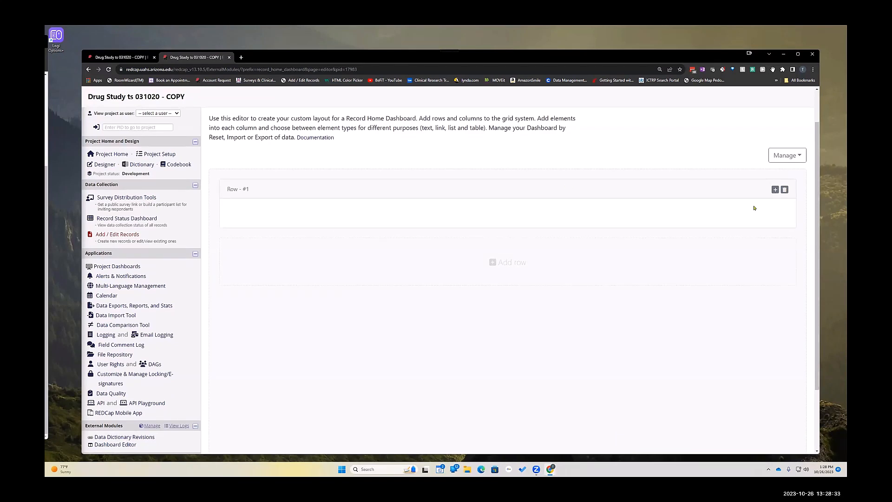
{"action": "left_click", "coordinate": [775, 190]}
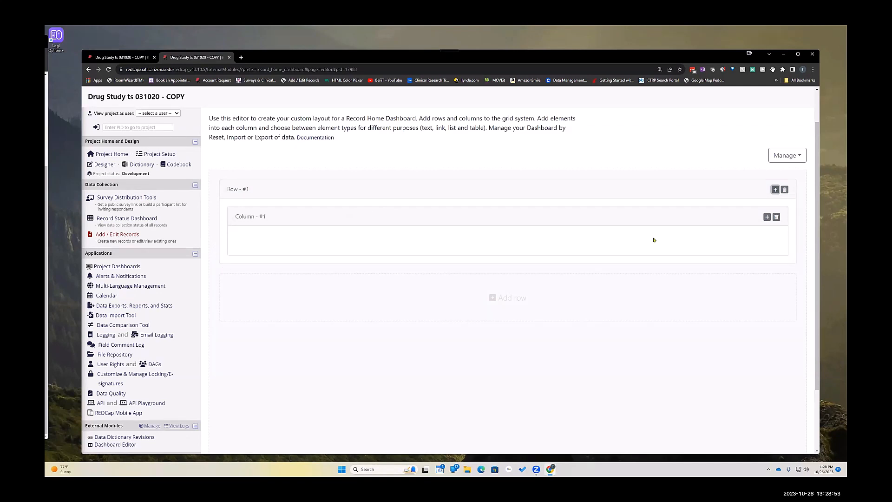
{"action": "scroll", "coordinate": [766, 219], "scroll_direction": "up", "scroll_amount": 1}
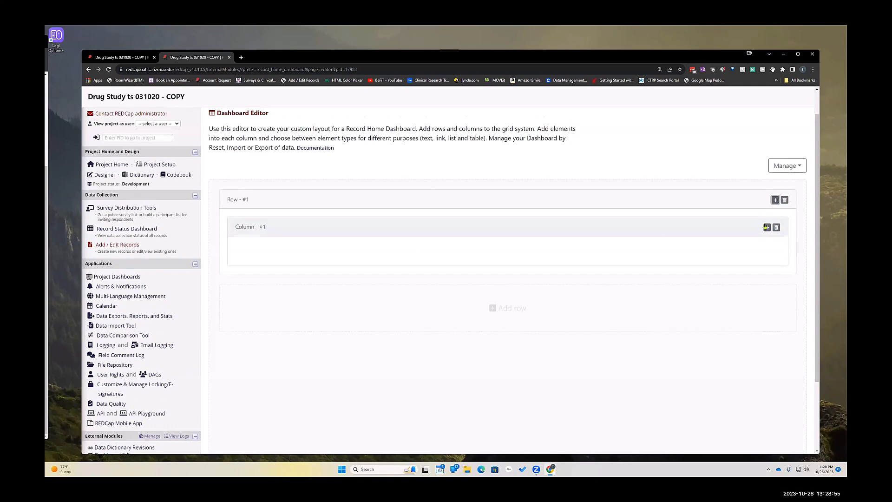
Step: Create a List element in Column #1 with an item titled "First Name" and value [first_name], and add a second blank item
{"action": "left_click", "coordinate": [767, 227]}
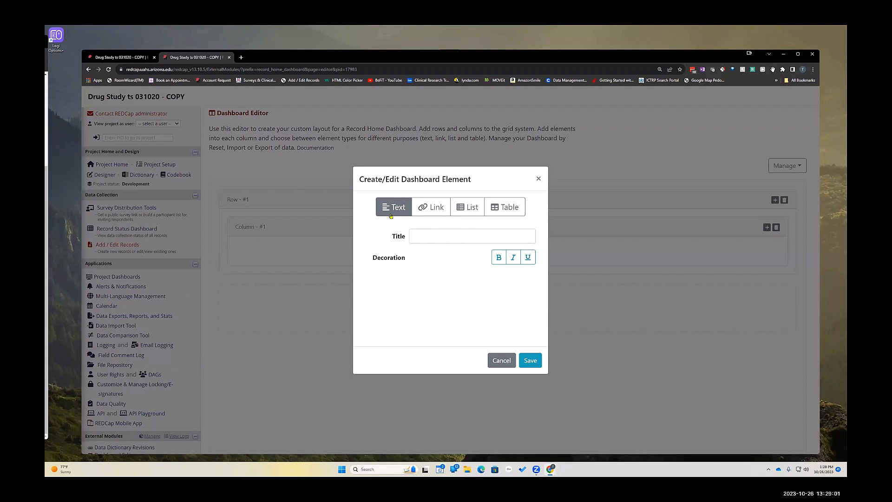
{"action": "left_click", "coordinate": [468, 213]}
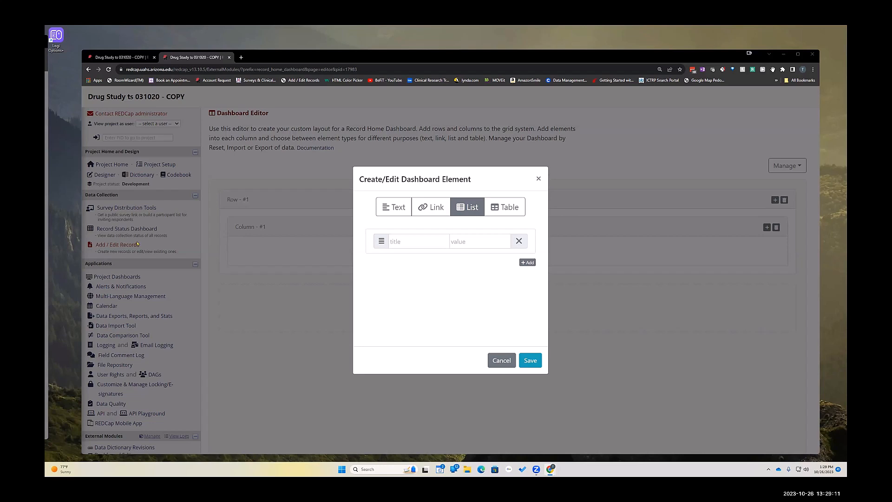
{"action": "left_click", "coordinate": [397, 239]}
{"action": "type", "text": "First Name"}
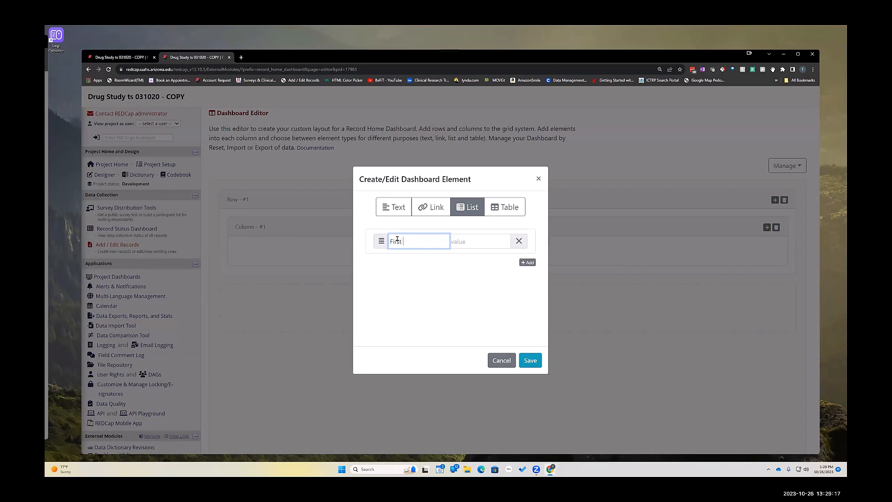
{"action": "left_click", "coordinate": [465, 240]}
{"action": "type", "text": "["}
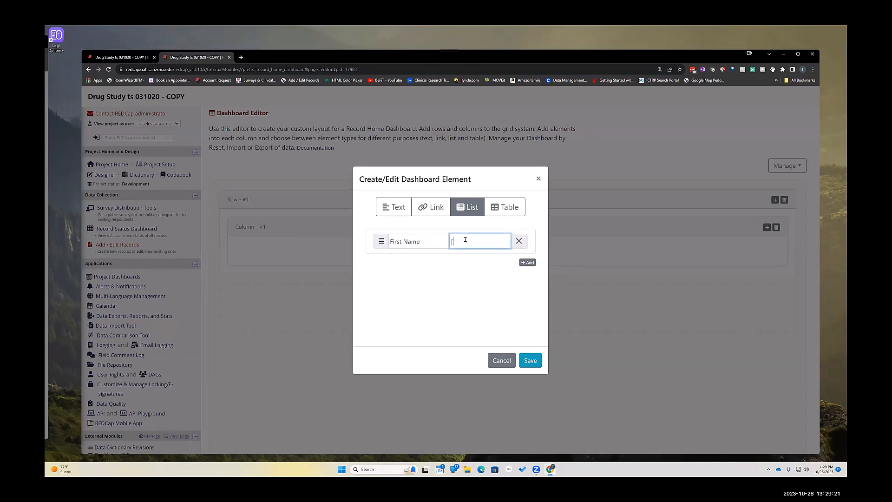
{"action": "type", "text": "first_name"}
{"action": "left_click", "coordinate": [527, 262]}
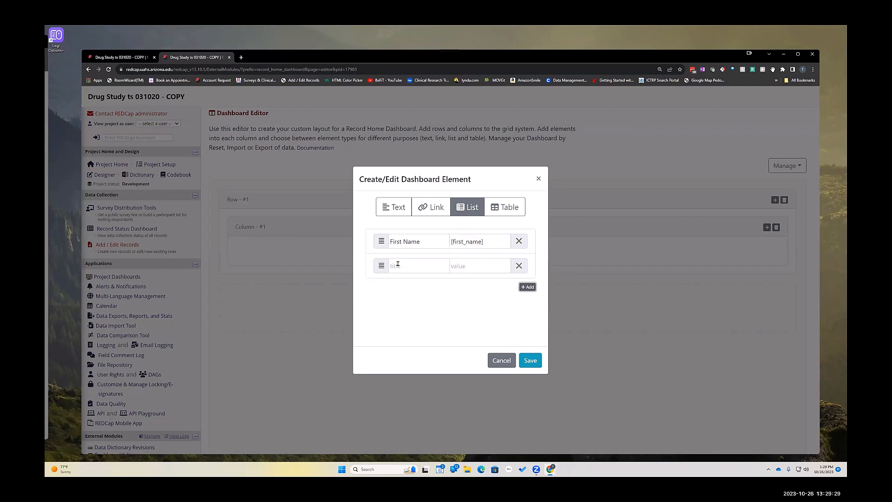
Step: Title the list's second item "Last Name" with value [last_name] and save the List element
{"action": "left_click", "coordinate": [397, 263]}
{"action": "type", "text": "Last Name"}
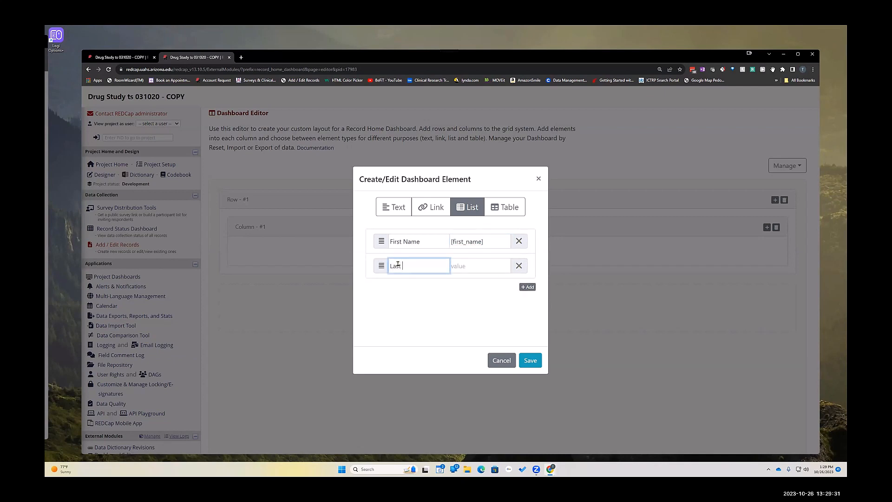
{"action": "left_click", "coordinate": [466, 265]}
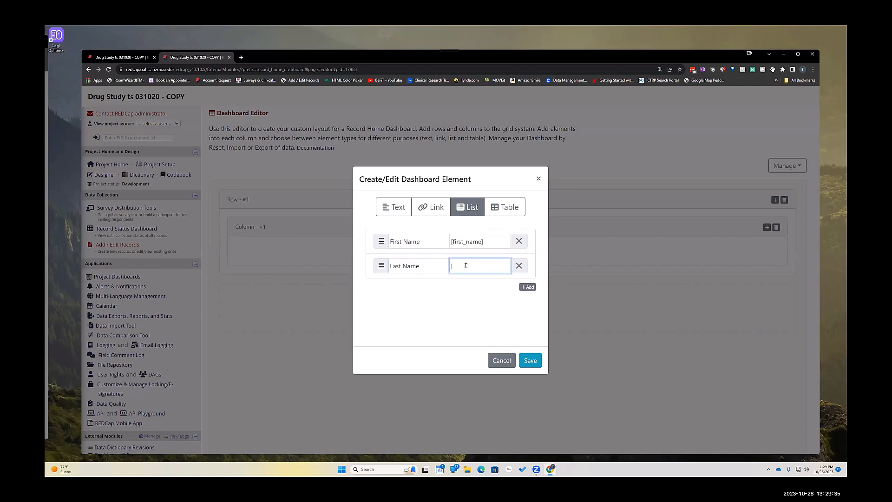
{"action": "type", "text": "last_name]"}
{"action": "left_click", "coordinate": [531, 361]}
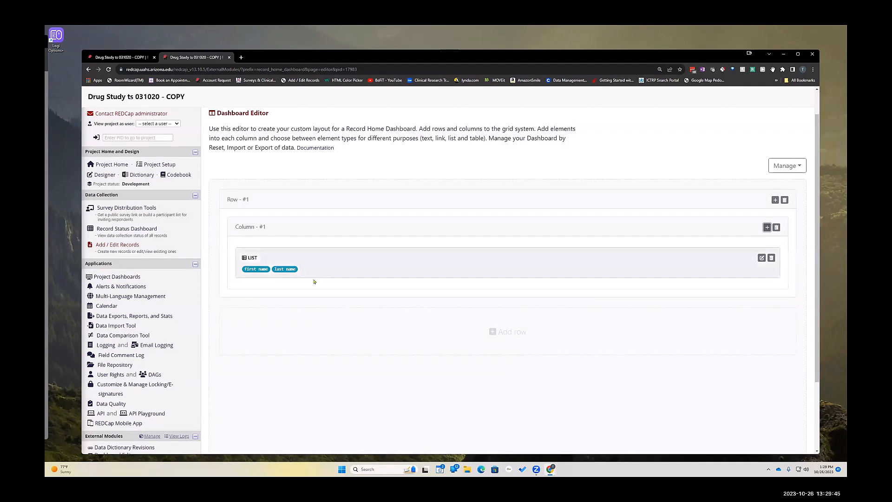
Step: Open the record home page of subject 1 in the first browser tab and examine its Record Home Dashboard
{"action": "left_click", "coordinate": [119, 58]}
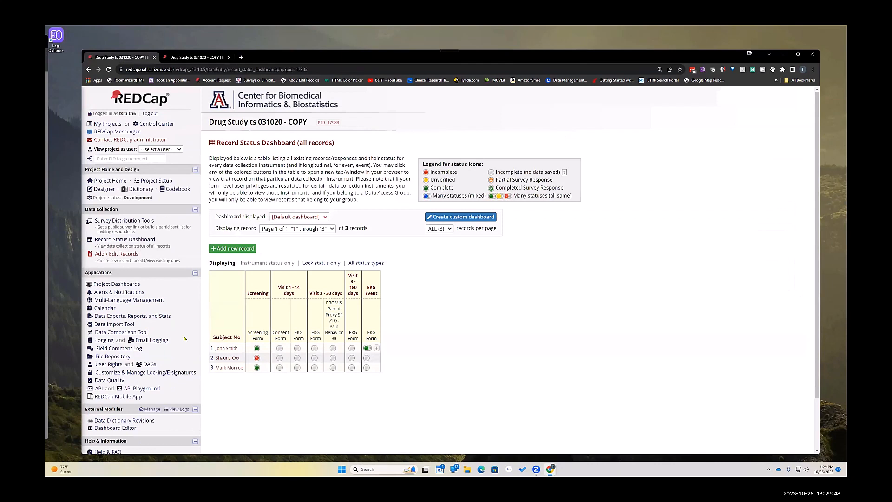
{"action": "left_click", "coordinate": [212, 349]}
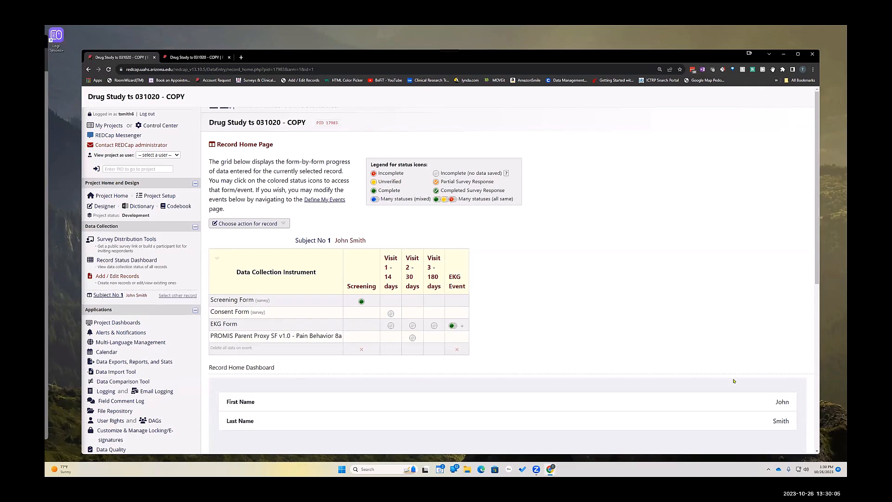
{"action": "scroll", "coordinate": [774, 405], "scroll_direction": "down", "scroll_amount": 2}
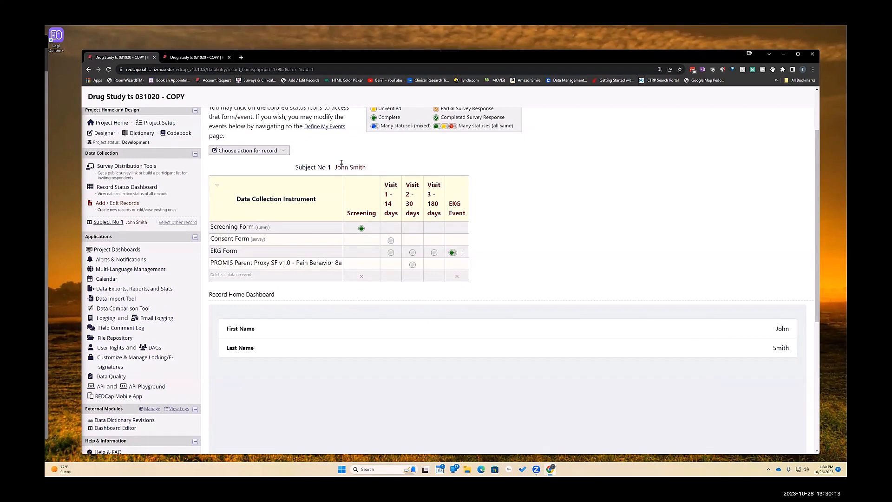
{"action": "mouse_move", "coordinate": [335, 168]}
{"action": "left_mouse_down"}
{"action": "mouse_move", "coordinate": [348, 111]}
{"action": "mouse_move", "coordinate": [364, 177]}
{"action": "mouse_move", "coordinate": [333, 176]}
{"action": "left_mouse_up"}
{"action": "left_click", "coordinate": [363, 174]}
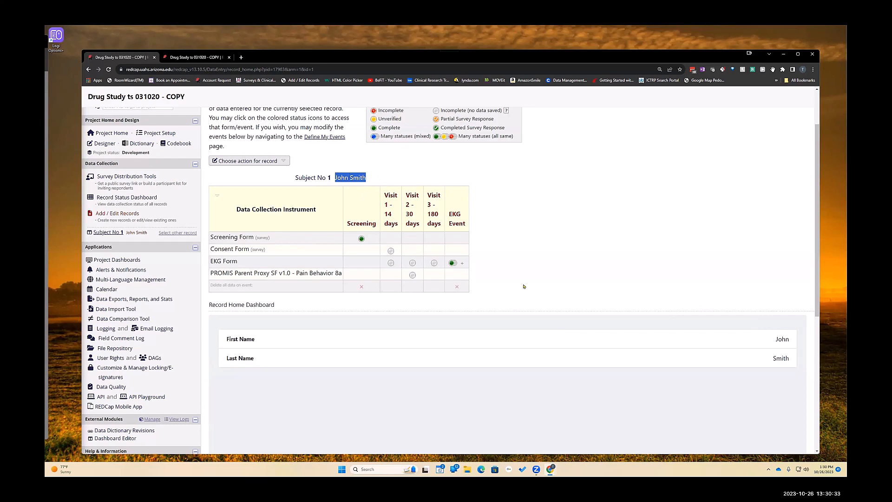
{"action": "scroll", "coordinate": [193, 226], "scroll_direction": "up", "scroll_amount": 1}
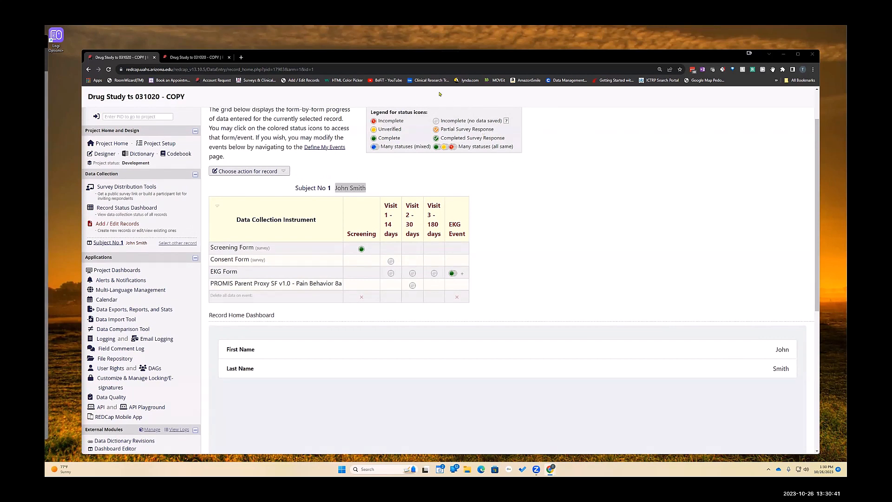
Step: In the Dashboard Editor tab, add a List element to Column #1 with an item titled "Date of Birth" and value [dob]
{"action": "left_click", "coordinate": [195, 57]}
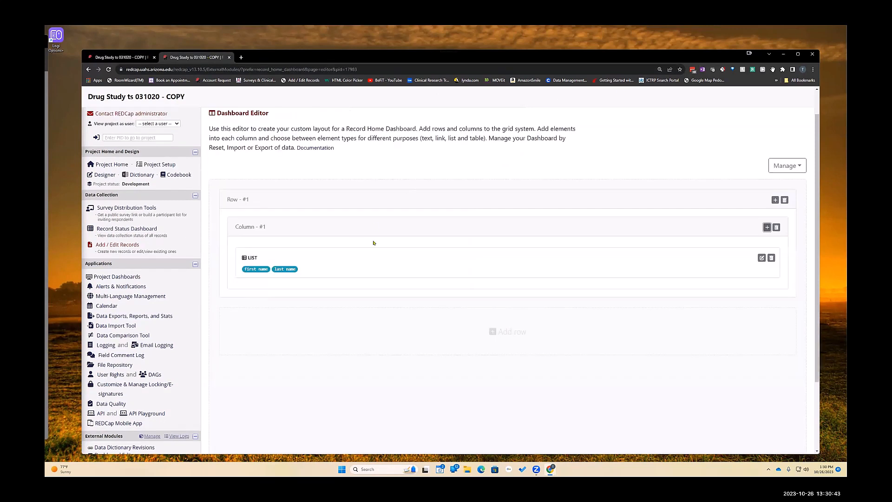
{"action": "left_click", "coordinate": [768, 228]}
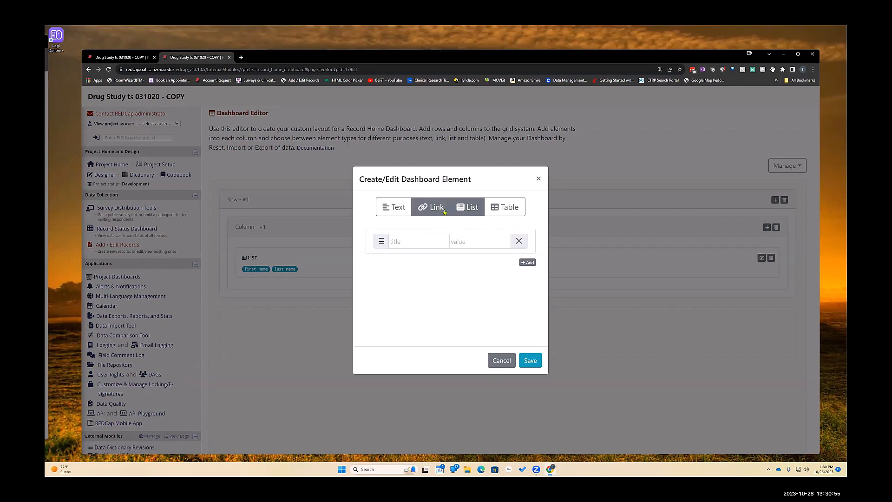
{"action": "left_click", "coordinate": [408, 242]}
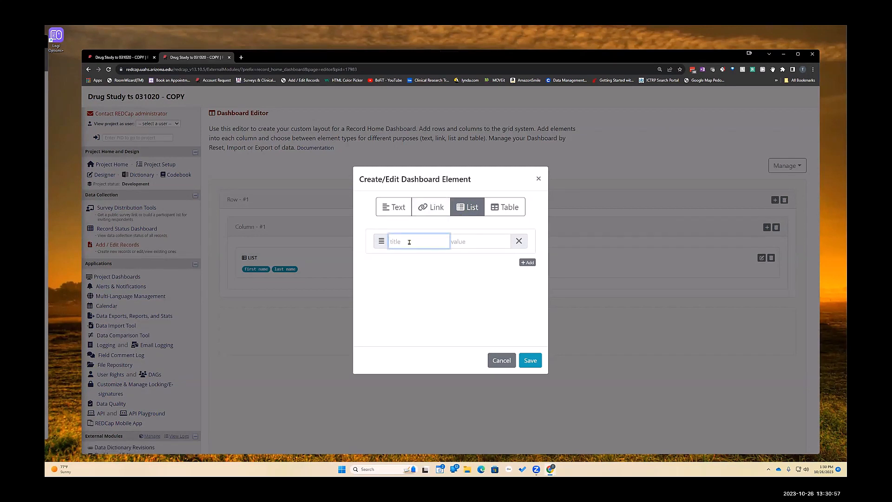
{"action": "type", "text": "DO"}
{"action": "type", "text": "at"}
{"action": "type", "text": "e of Birth"}
{"action": "left_click", "coordinate": [464, 241]}
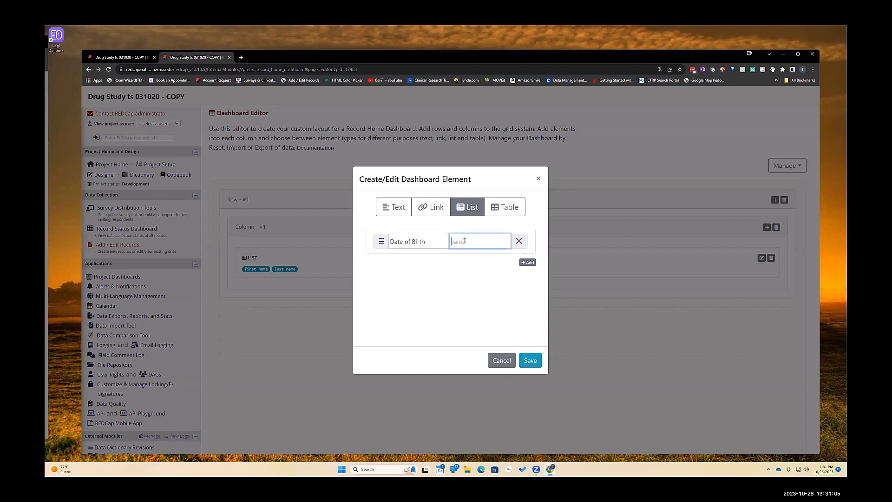
{"action": "type", "text": "[dob]"}
{"action": "left_click", "coordinate": [528, 361]}
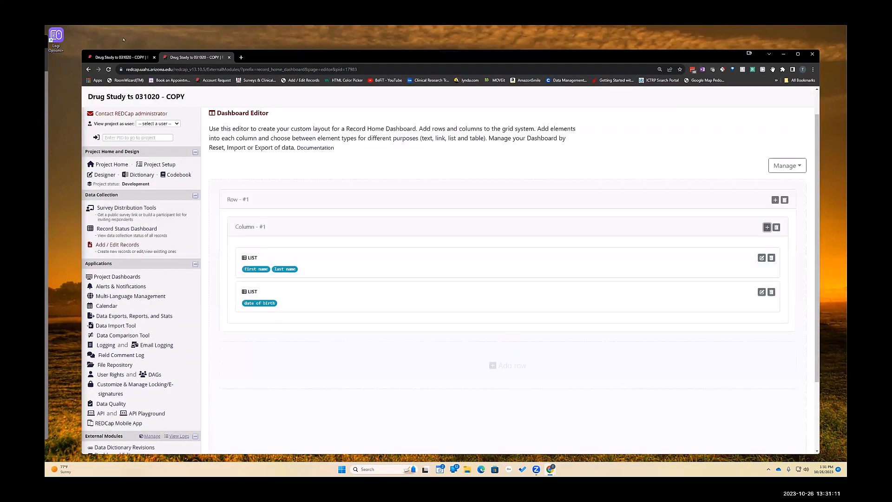
Step: Reload the subject's record home page to check the date of birth list, and return to the Dashboard Editor tab
{"action": "left_click", "coordinate": [120, 57]}
{"action": "left_click", "coordinate": [108, 69]}
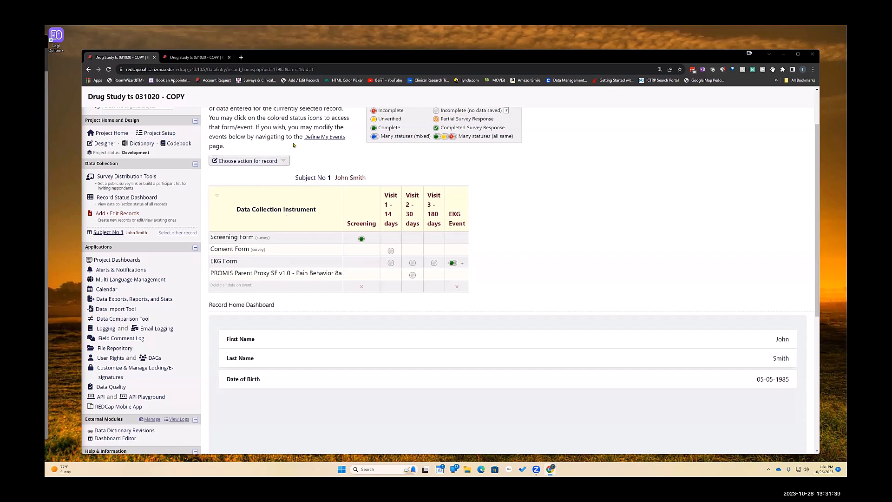
{"action": "left_click", "coordinate": [192, 58]}
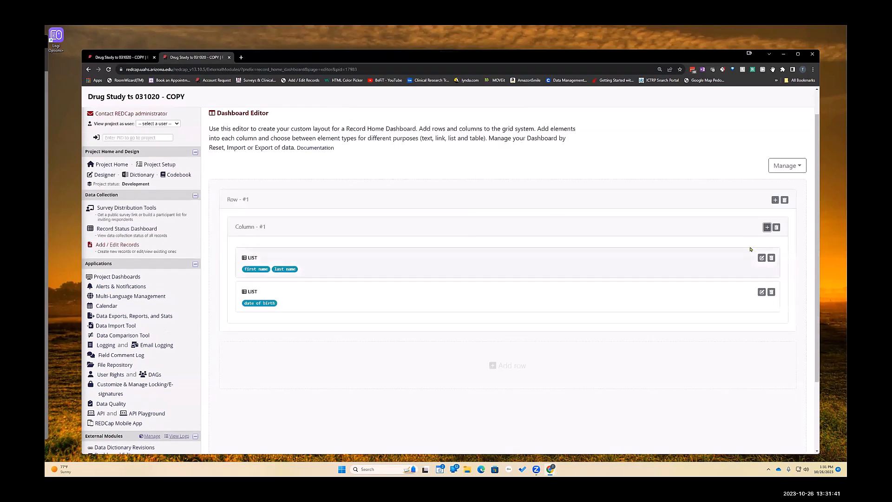
Step: Add another List element to Column #1 with an item titled "Consent" and value [consent_received], and save it
{"action": "left_click", "coordinate": [767, 227]}
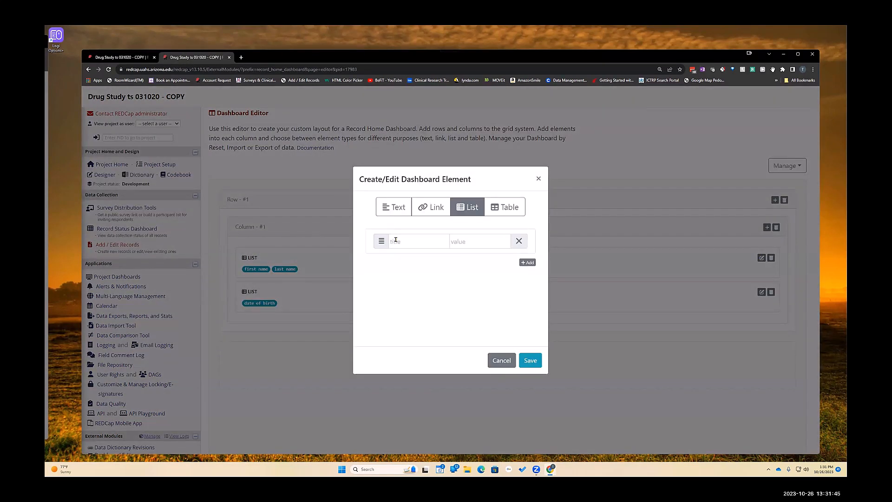
{"action": "left_click", "coordinate": [399, 240]}
{"action": "type", "text": "Consent"}
{"action": "left_click", "coordinate": [458, 242]}
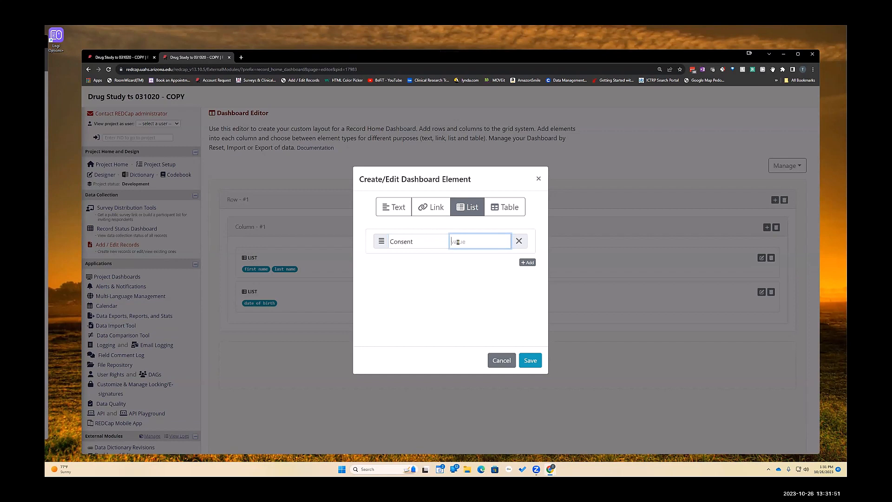
{"action": "type", "text": "[consent_received]"}
{"action": "left_click", "coordinate": [458, 240]}
{"action": "key", "text": "BackSpace"}
{"action": "type", "text": "c"}
{"action": "left_click", "coordinate": [528, 361]}
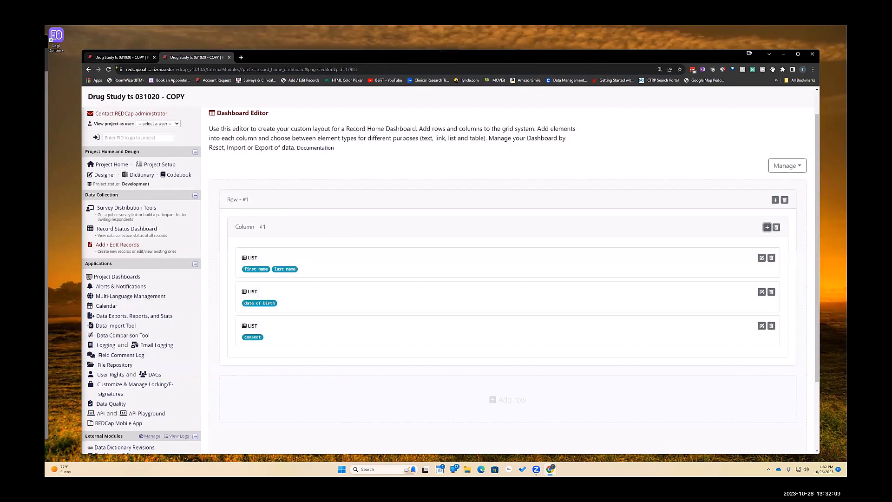
Step: Check the consent list on the subject's record home page and return to the Dashboard Editor tab
{"action": "left_click", "coordinate": [119, 57]}
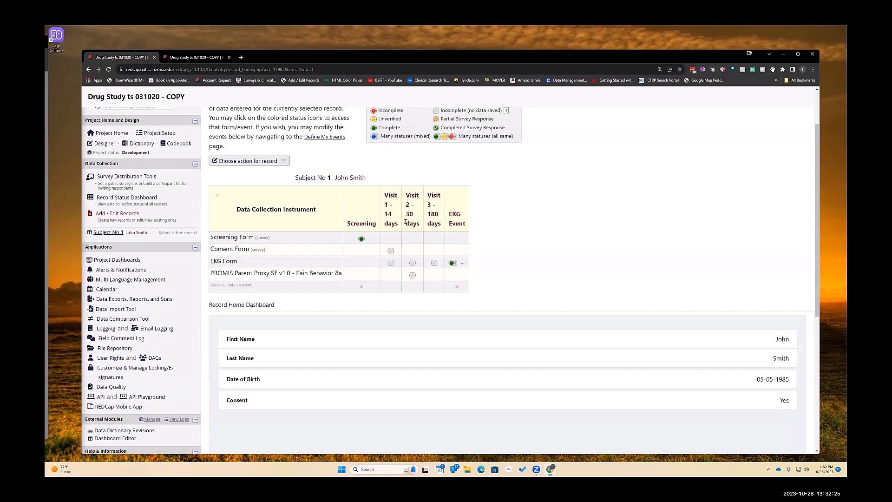
{"action": "left_click", "coordinate": [189, 58]}
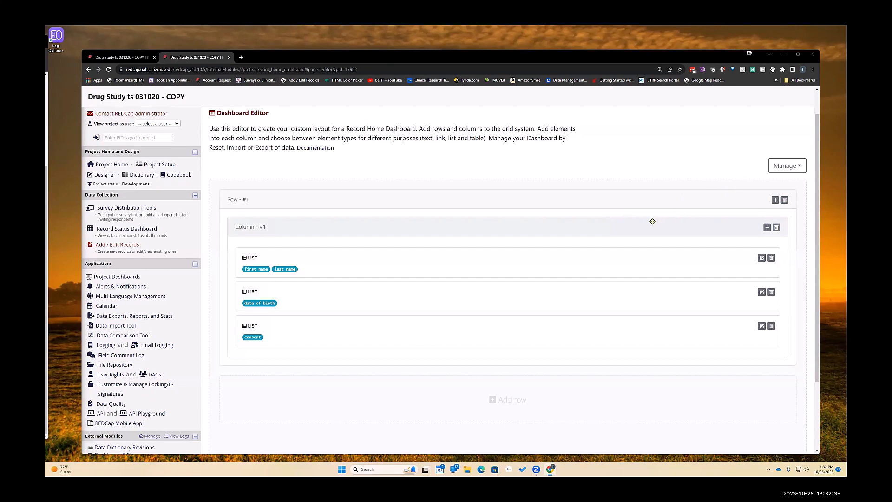
Step: Add a second column to Row #1 and create a bold, underlined Text element titled "Links" in it
{"action": "left_click", "coordinate": [774, 200]}
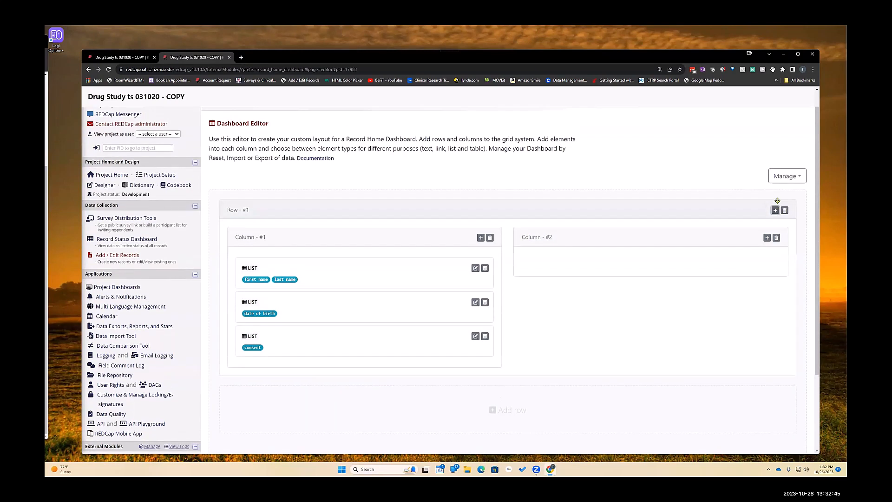
{"action": "scroll", "coordinate": [781, 201], "scroll_direction": "up", "scroll_amount": 1}
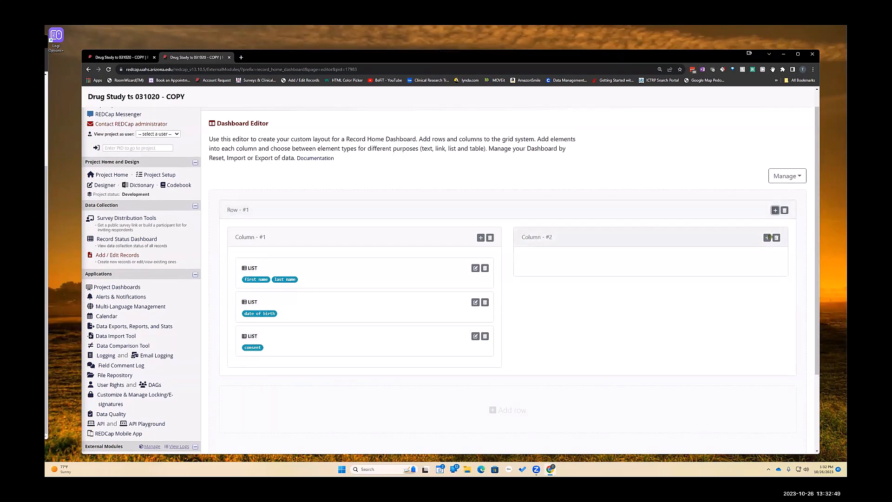
{"action": "scroll", "coordinate": [769, 238], "scroll_direction": "up", "scroll_amount": 1}
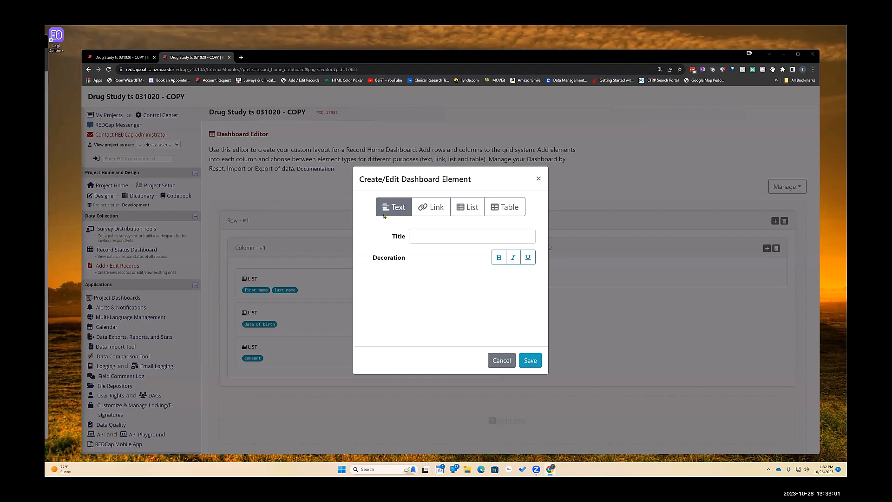
{"action": "left_click", "coordinate": [421, 236]}
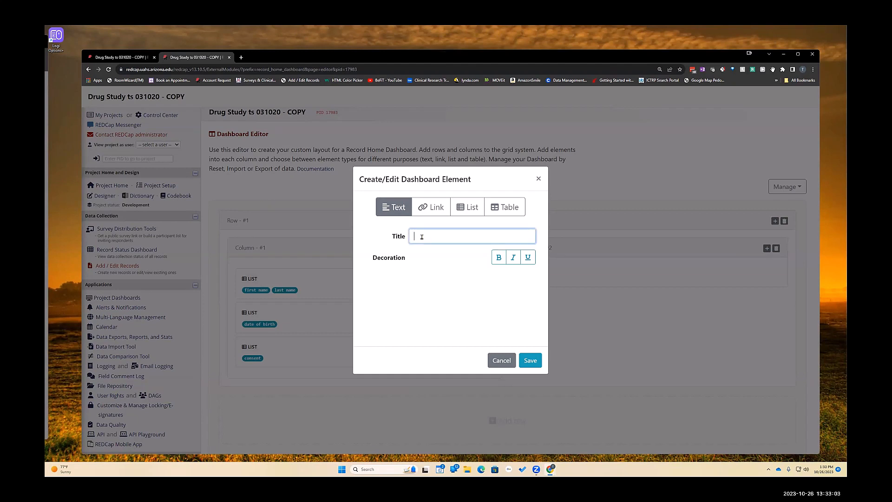
{"action": "type", "text": "Links"}
{"action": "left_click", "coordinate": [496, 259]}
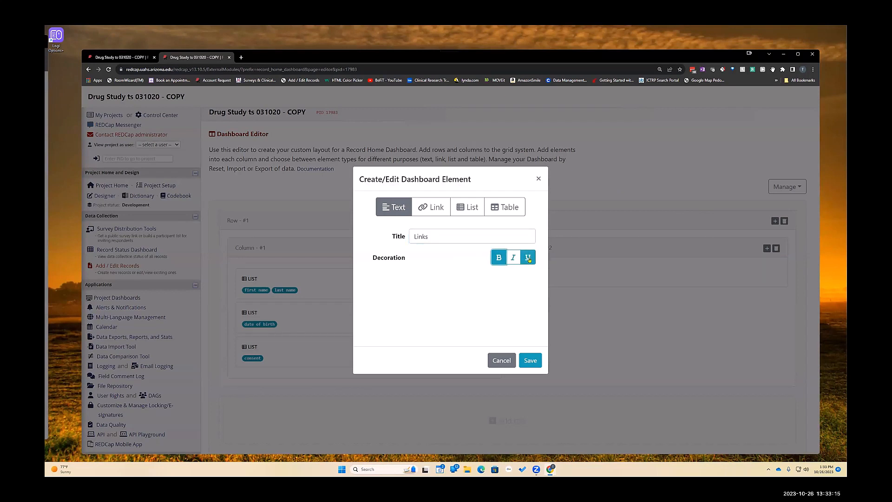
{"action": "left_click", "coordinate": [529, 260]}
{"action": "left_click", "coordinate": [537, 361]}
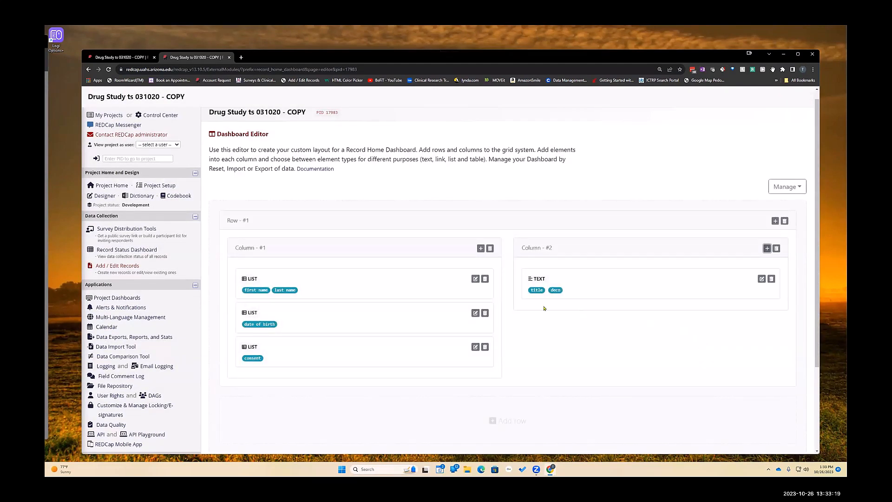
Step: Reload the subject's record home page to check the Links heading, and return to the Dashboard Editor tab
{"action": "left_click", "coordinate": [110, 59]}
{"action": "left_click", "coordinate": [108, 69]}
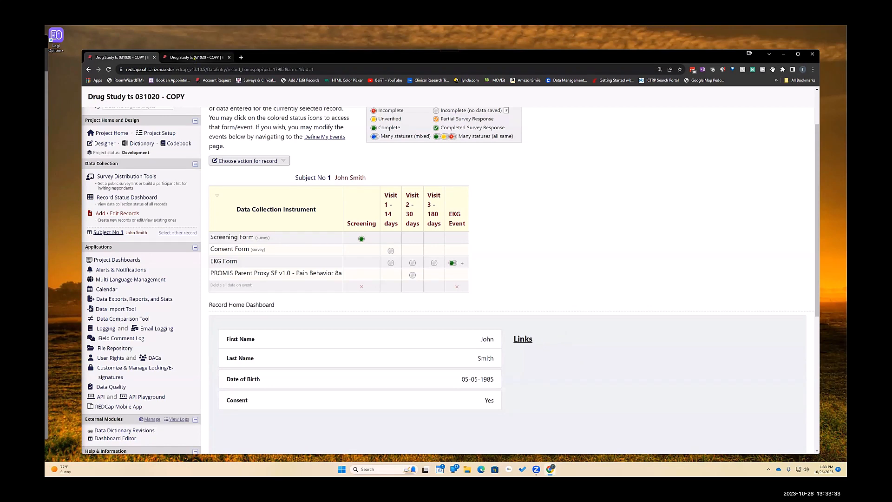
{"action": "left_click", "coordinate": [194, 58]}
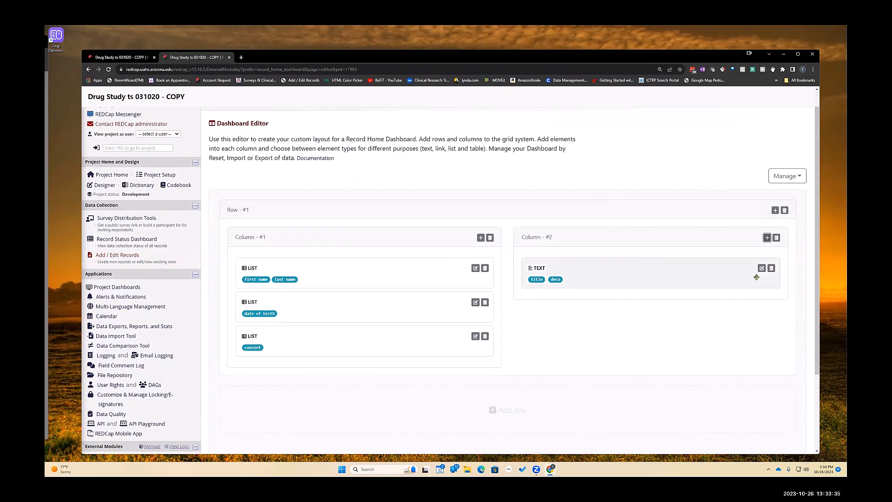
Step: Change the title of the Text element in Column #2 to "<center>Links</center>" and save it
{"action": "left_click", "coordinate": [761, 268]}
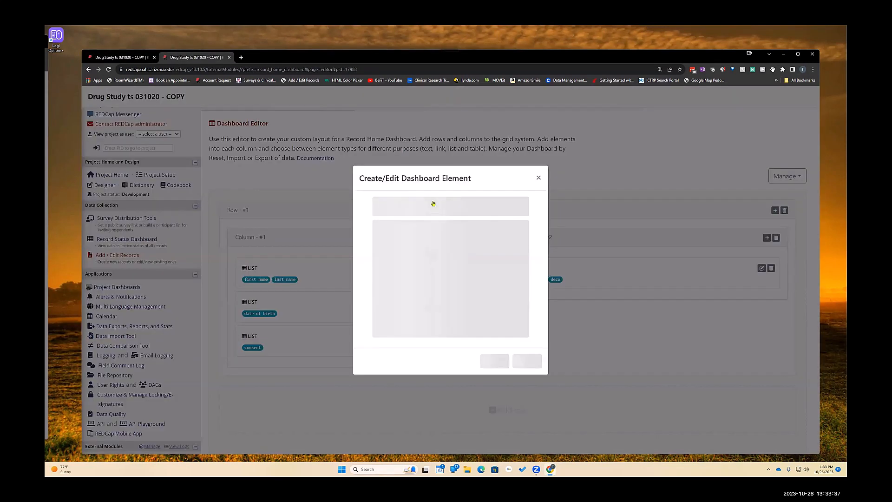
{"action": "left_click", "coordinate": [416, 236]}
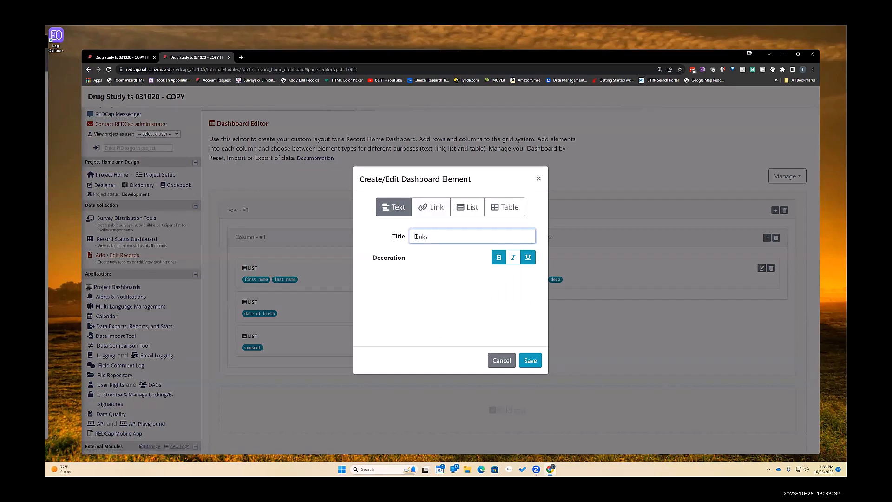
{"action": "type", "text": "<center>Links</center>"}
{"action": "left_click", "coordinate": [532, 360]}
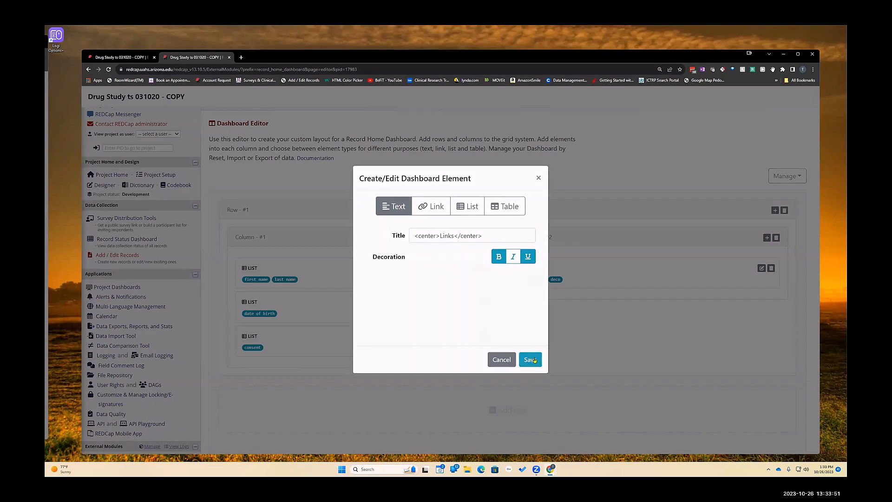
Step: Reload the subject's record home page and check the alignment of the Links heading in the dashboard
{"action": "left_click", "coordinate": [118, 58]}
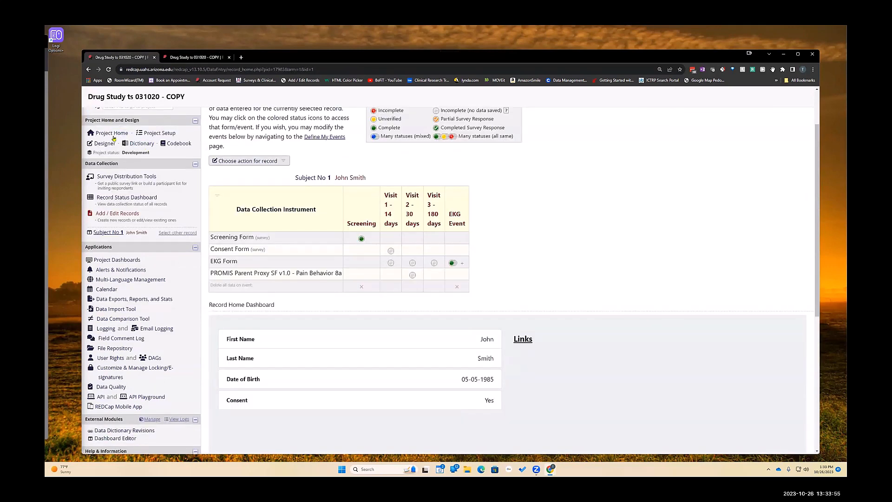
{"action": "left_click", "coordinate": [108, 69]}
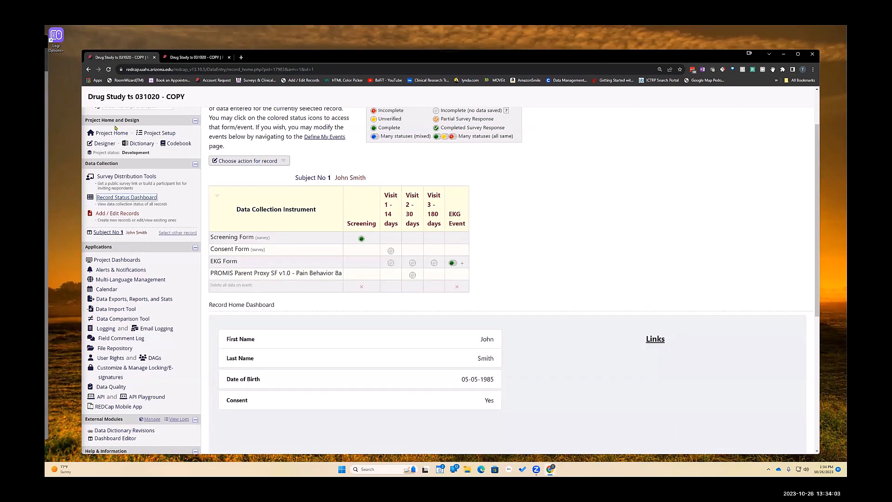
{"action": "scroll", "coordinate": [663, 325], "scroll_direction": "up", "scroll_amount": 1}
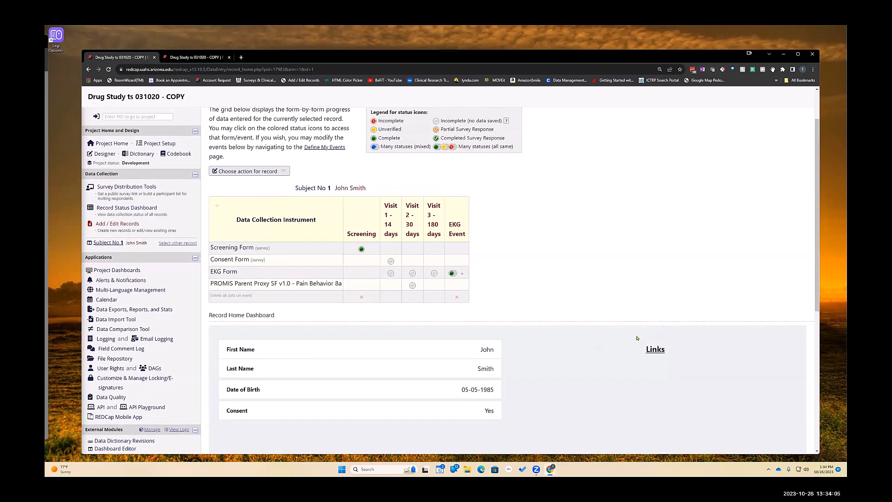
{"action": "scroll", "coordinate": [588, 382], "scroll_direction": "up", "scroll_amount": 1}
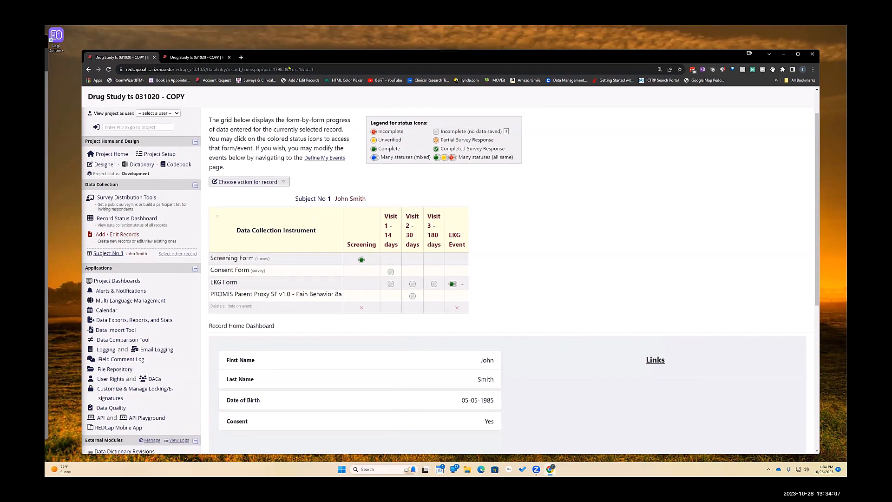
Step: Add a Link element to Column #2 in the Dashboard Editor, titled "Consent Form" with the URL "[survey-url:consent_form]"
{"action": "left_click", "coordinate": [186, 57]}
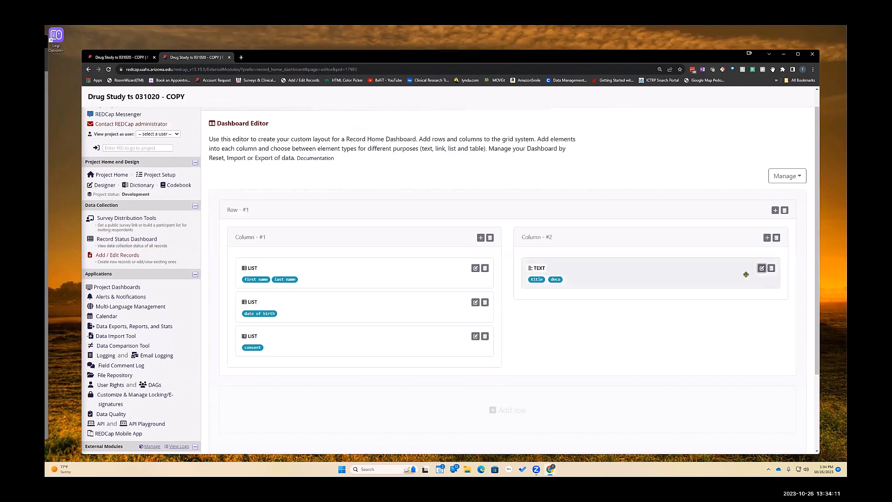
{"action": "left_click", "coordinate": [768, 237]}
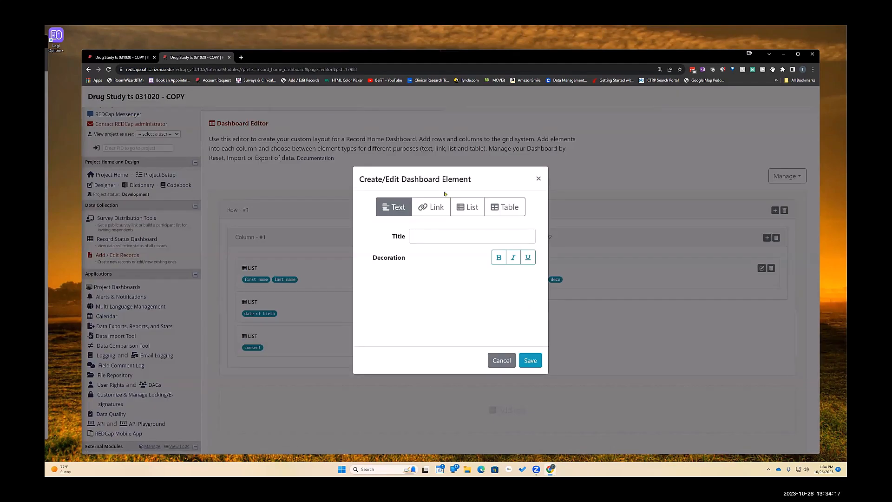
{"action": "left_click", "coordinate": [430, 214]}
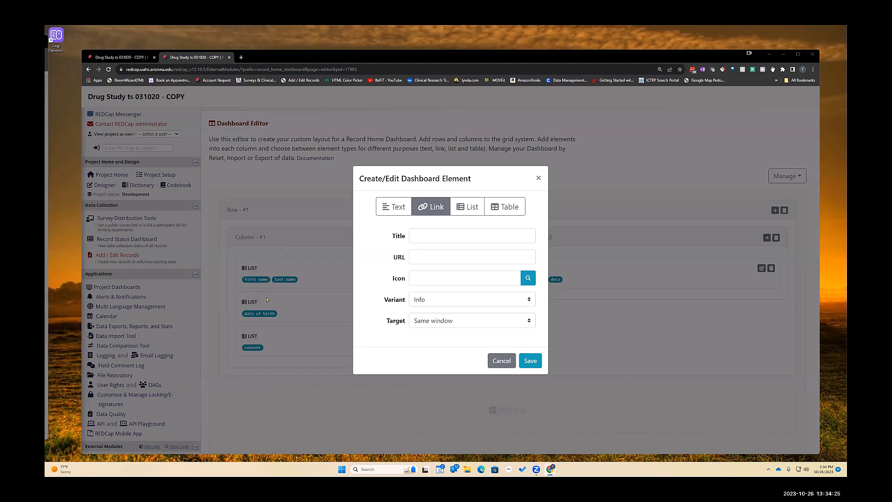
{"action": "left_click", "coordinate": [430, 238]}
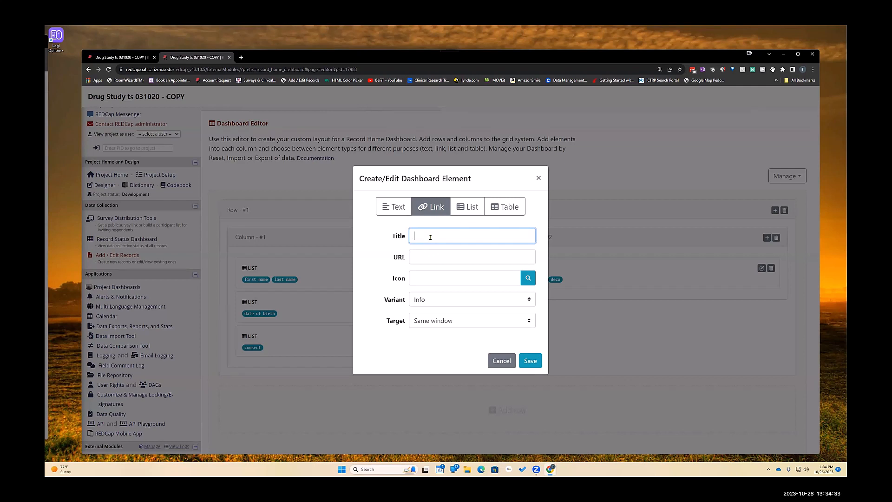
{"action": "type", "text": "Cone"}
{"action": "type", "text": "ent"}
{"action": "type", "text": " Form"}
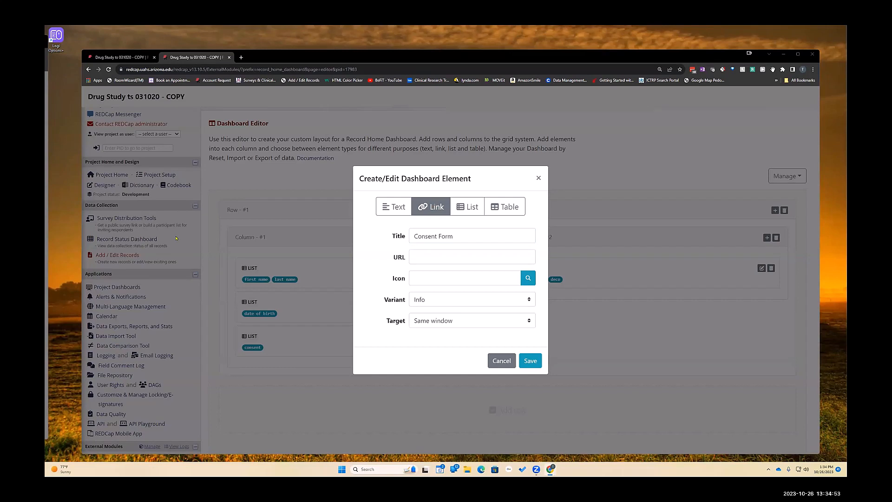
{"action": "left_click", "coordinate": [423, 258]}
{"action": "type", "text": "[survey-url:consent_form]"}
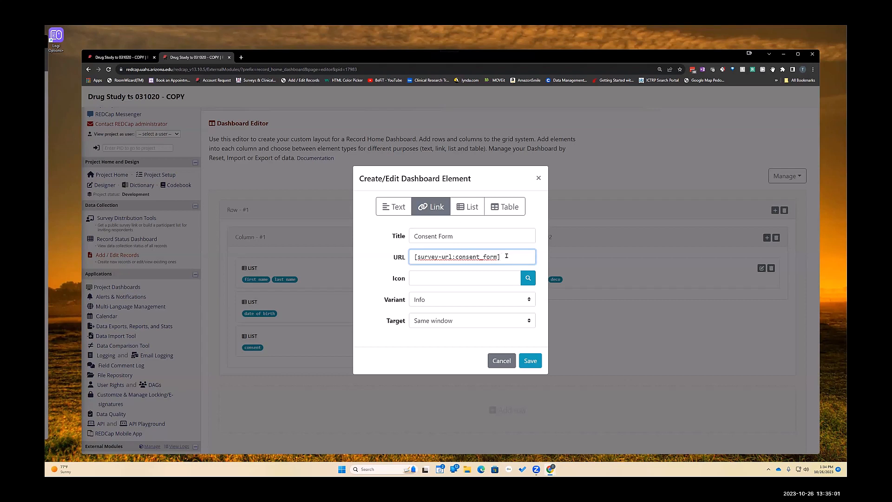
Step: Browse the Font Awesome library for available link icons, then close it and return to the dashboard element
{"action": "left_click", "coordinate": [418, 278]}
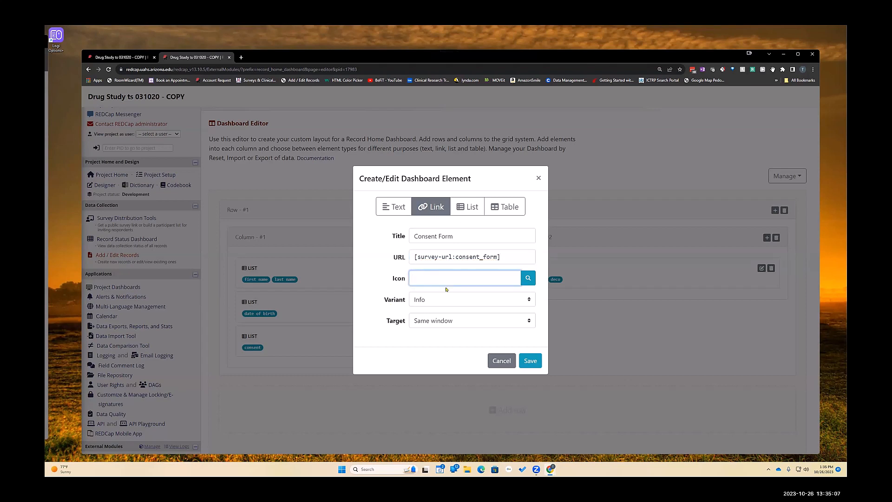
{"action": "left_click", "coordinate": [527, 279]}
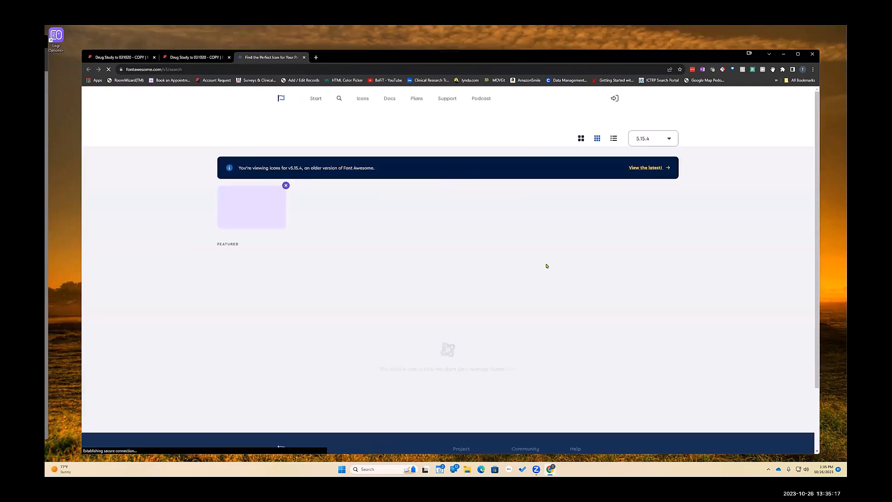
{"action": "scroll", "coordinate": [678, 335], "scroll_direction": "down", "scroll_amount": 1}
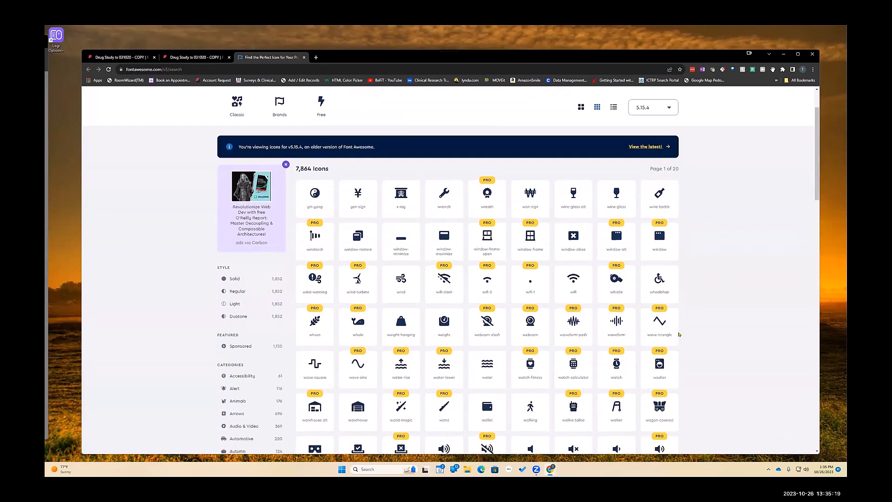
{"action": "scroll", "coordinate": [572, 323], "scroll_direction": "down", "scroll_amount": 5}
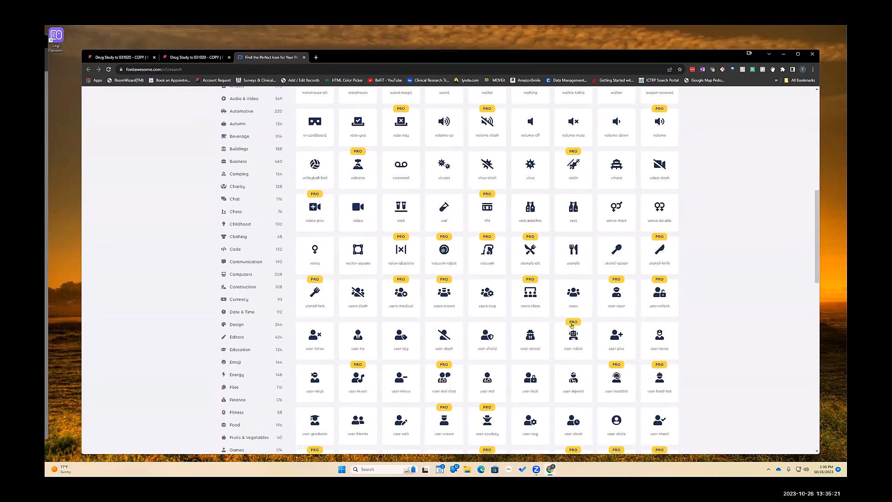
{"action": "scroll", "coordinate": [573, 324], "scroll_direction": "down", "scroll_amount": 3}
{"action": "scroll", "coordinate": [572, 324], "scroll_direction": "up", "scroll_amount": 2}
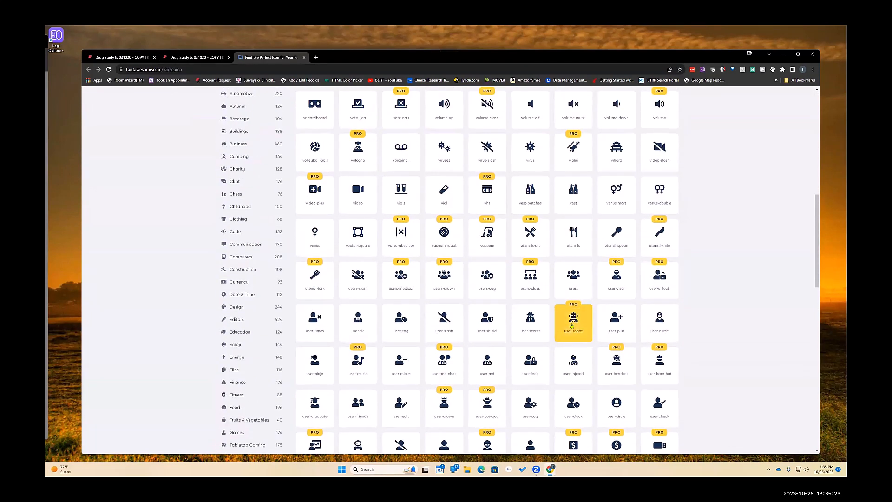
{"action": "scroll", "coordinate": [660, 316], "scroll_direction": "down", "scroll_amount": 1}
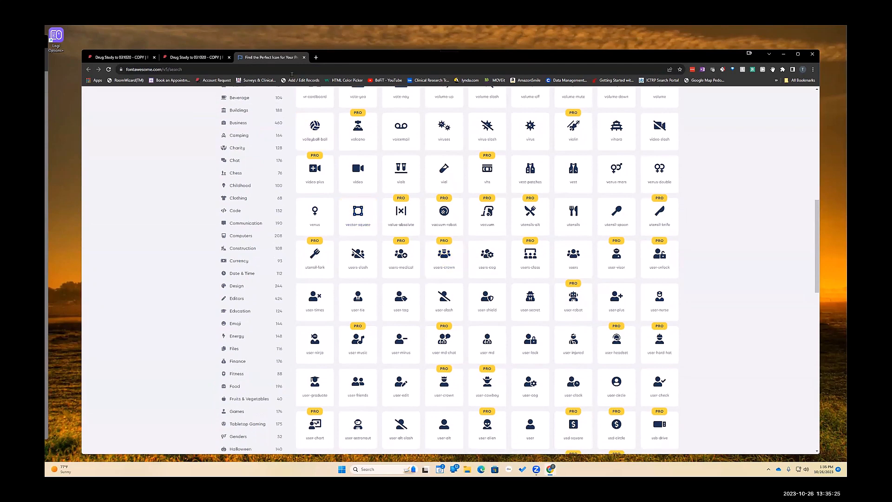
{"action": "left_click", "coordinate": [304, 58]}
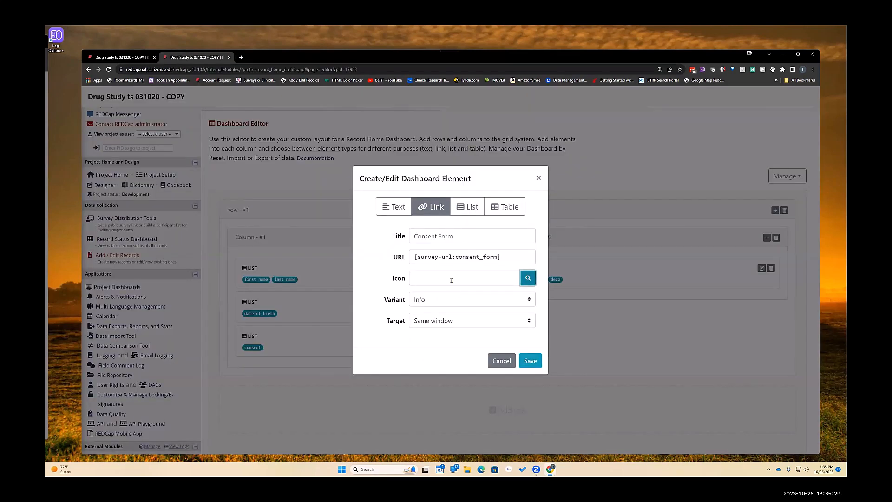
Step: Set the Consent Form link's icon to "star" and save the element
{"action": "left_click", "coordinate": [426, 278]}
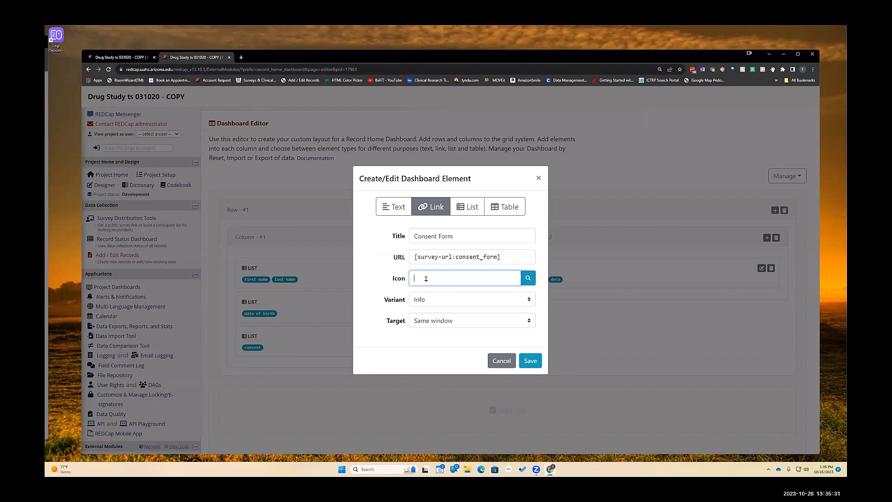
{"action": "type", "text": "star"}
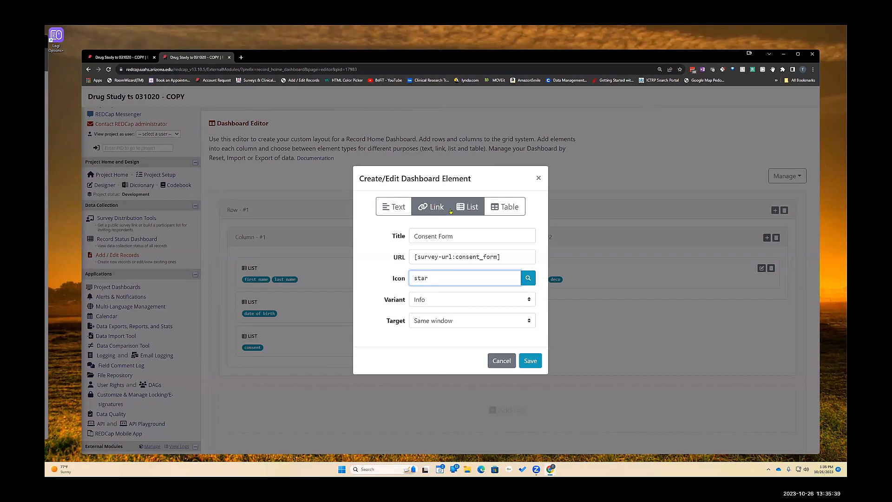
{"action": "left_click", "coordinate": [530, 360]}
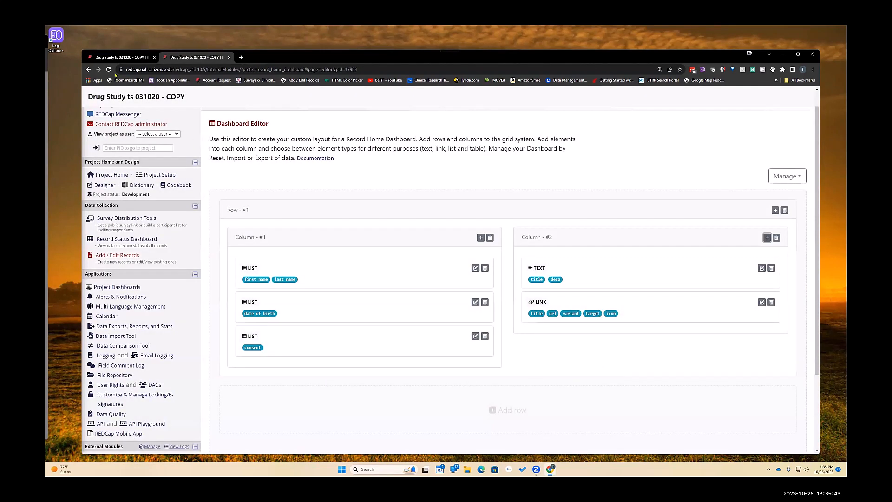
Step: Reload the subject's record home page, test the Consent Form link, and return to the record home page
{"action": "left_click", "coordinate": [121, 58]}
{"action": "left_click", "coordinate": [108, 69]}
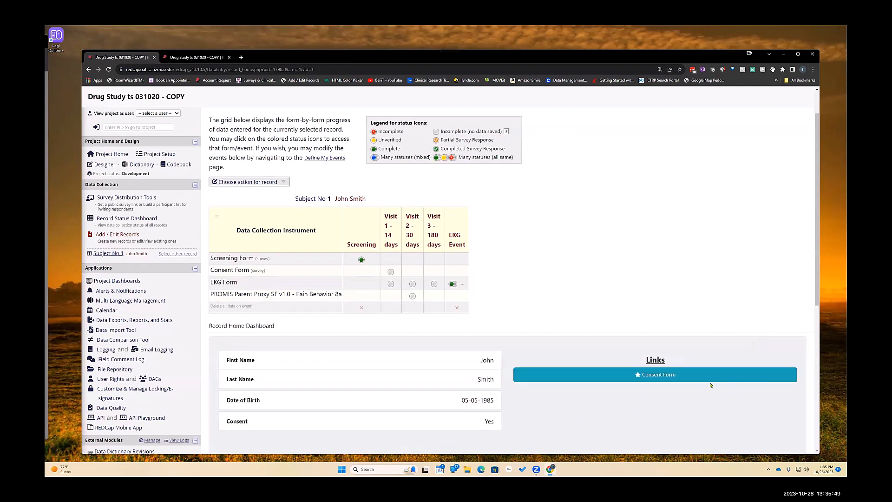
{"action": "left_click", "coordinate": [656, 374]}
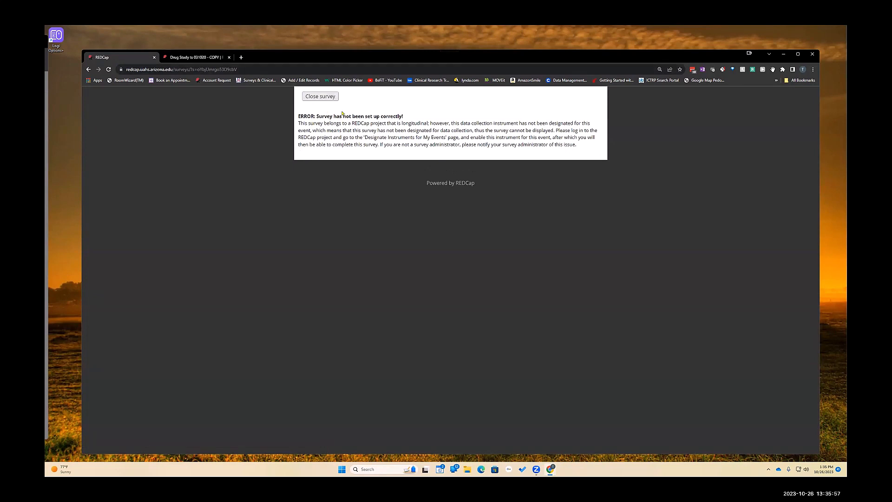
{"action": "left_click", "coordinate": [325, 96]}
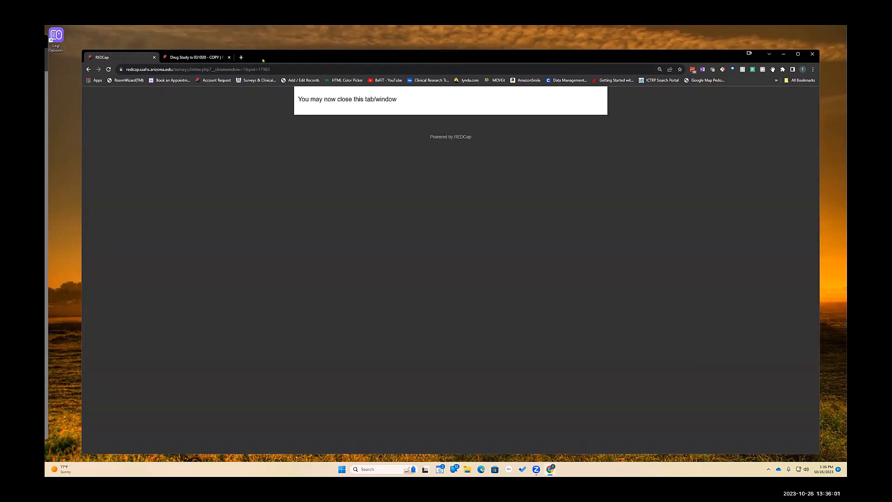
{"action": "left_click", "coordinate": [88, 70]}
{"action": "left_click", "coordinate": [88, 69]}
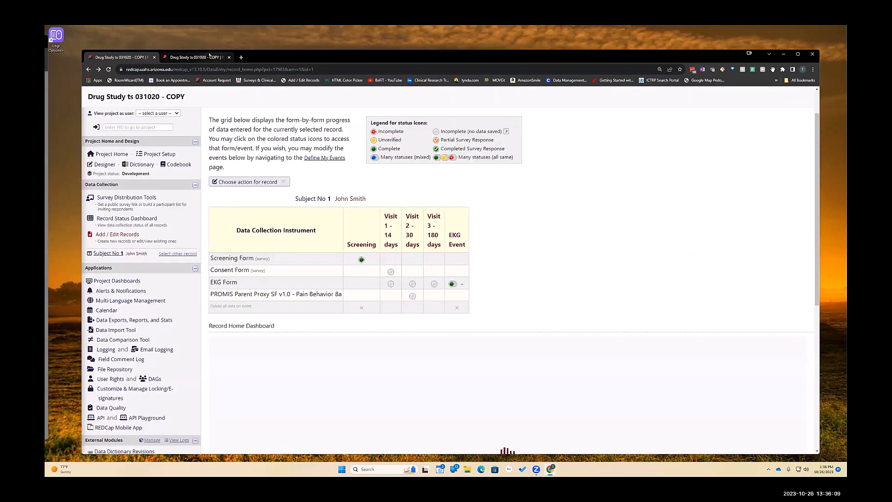
Step: Prefix the Consent Form link's URL with "[visit_1__14_days_arm_1]" in the Dashboard Editor and save it
{"action": "left_click", "coordinate": [214, 57]}
{"action": "scroll", "coordinate": [530, 301], "scroll_direction": "down", "scroll_amount": 1}
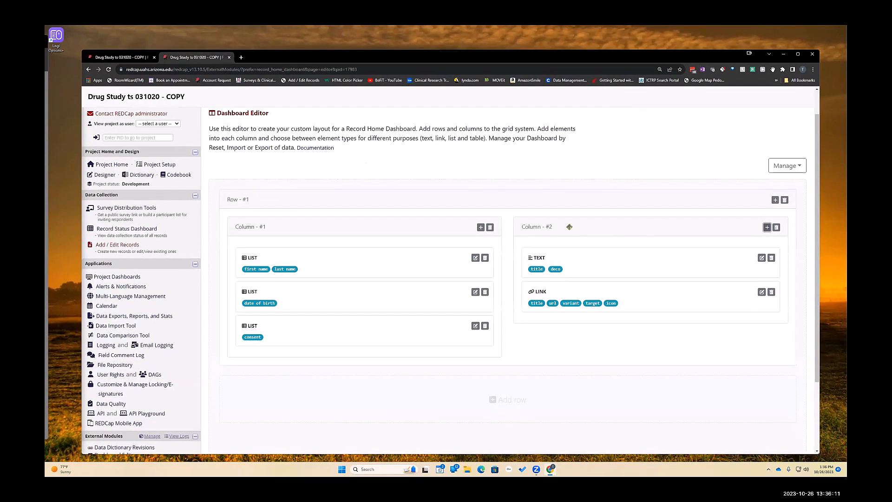
{"action": "left_click", "coordinate": [761, 292]}
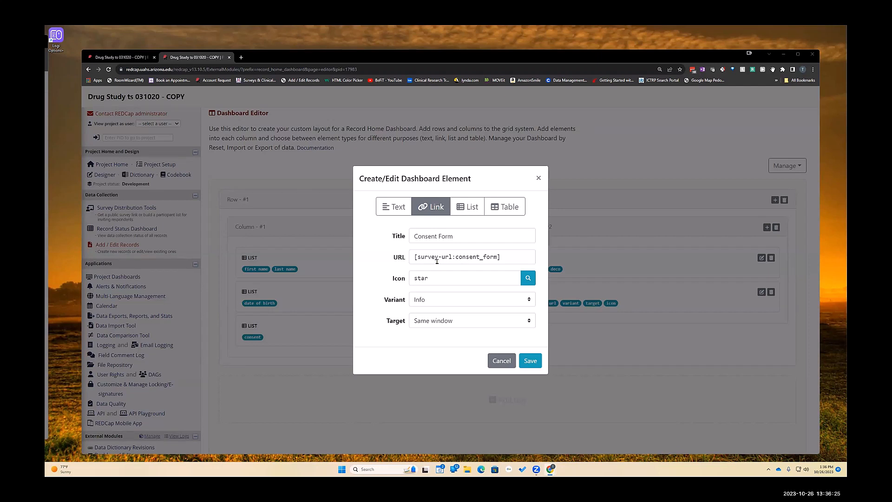
{"action": "left_click", "coordinate": [411, 256]}
{"action": "type", "text": "[visit_1__14_days_arm_1]"}
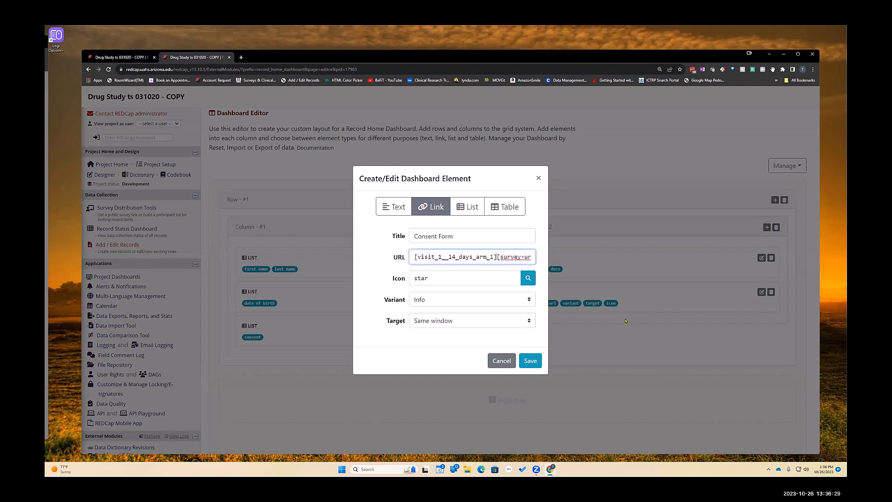
{"action": "left_click", "coordinate": [531, 361]}
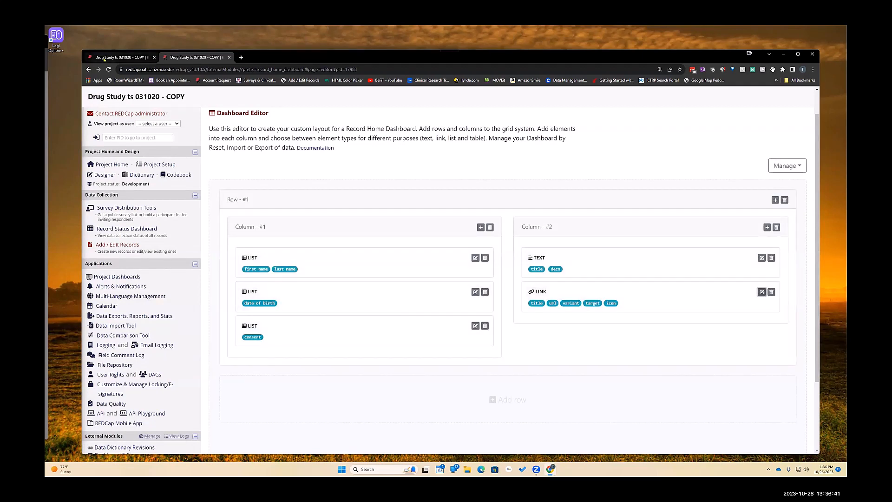
Step: Reload the subject's record home page and open the survey from the Consent Form link
{"action": "left_click", "coordinate": [120, 57]}
{"action": "key", "text": "F5"}
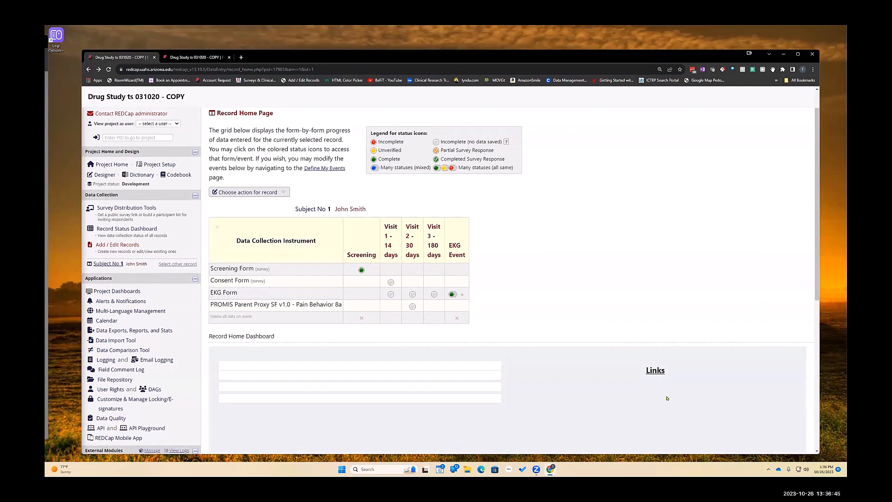
{"action": "left_click", "coordinate": [644, 386]}
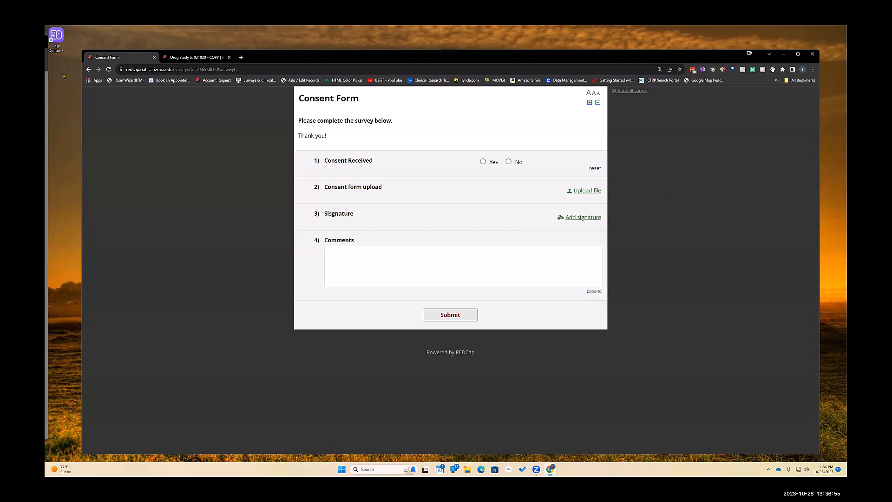
Step: Review the Consent Form link's URL in its element settings in the Dashboard Editor, and close the settings
{"action": "left_click", "coordinate": [200, 58]}
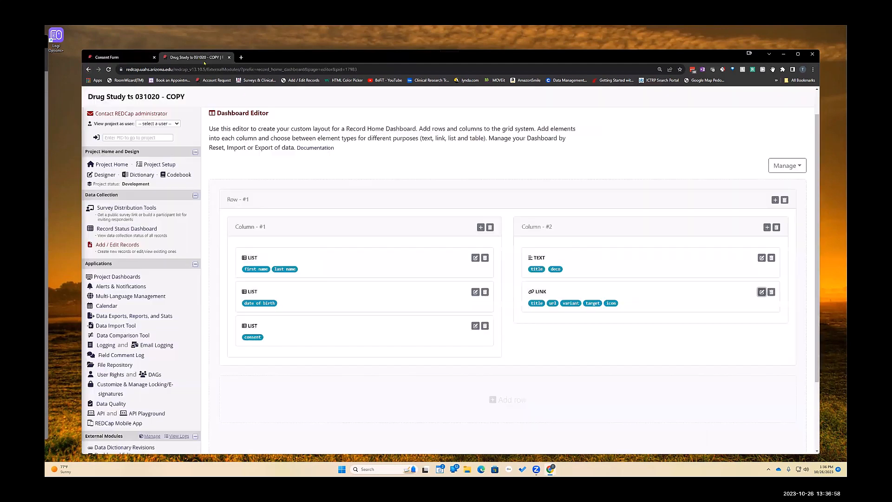
{"action": "left_click", "coordinate": [761, 292]}
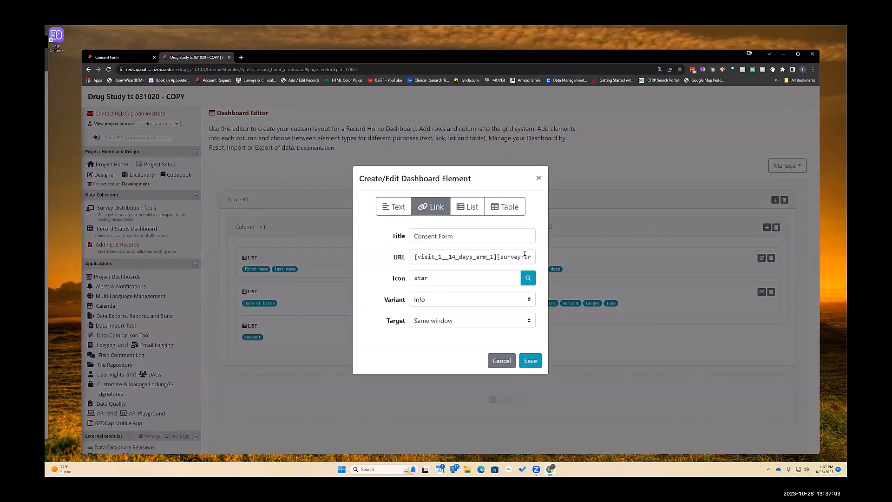
{"action": "left_click", "coordinate": [155, 168]}
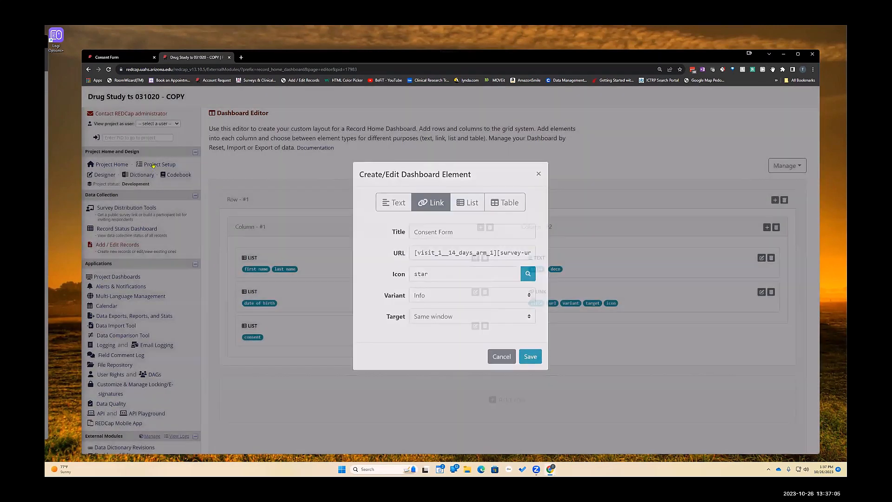
Step: Check the project setup for the event designated to the Consent Form and highlight the unique event name of Visit 1 - 14 days
{"action": "left_click", "coordinate": [168, 167]}
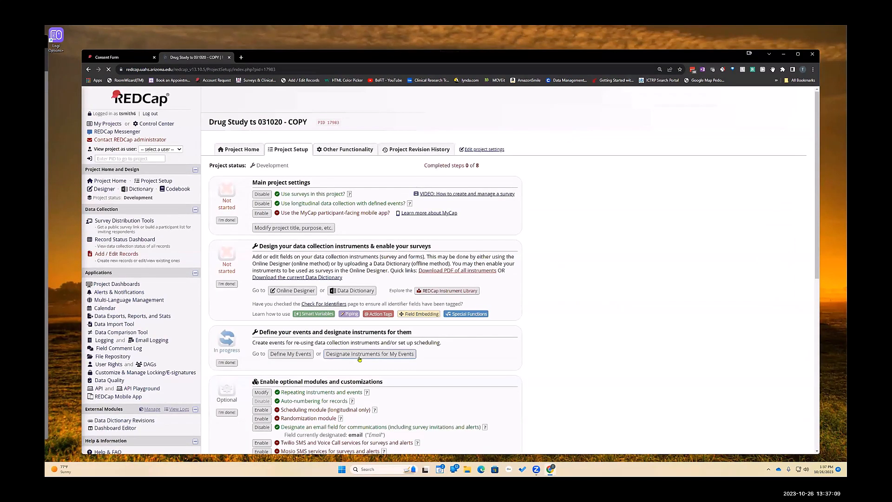
{"action": "left_click", "coordinate": [359, 357]}
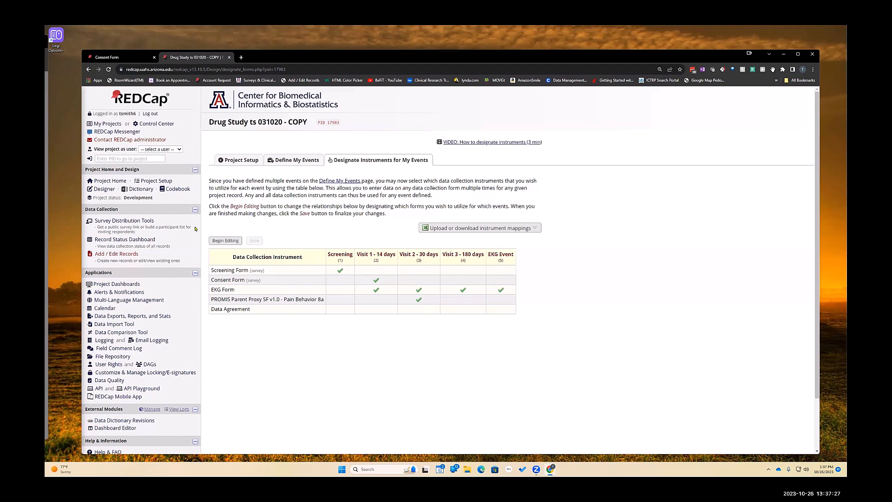
{"action": "left_click", "coordinate": [277, 162]}
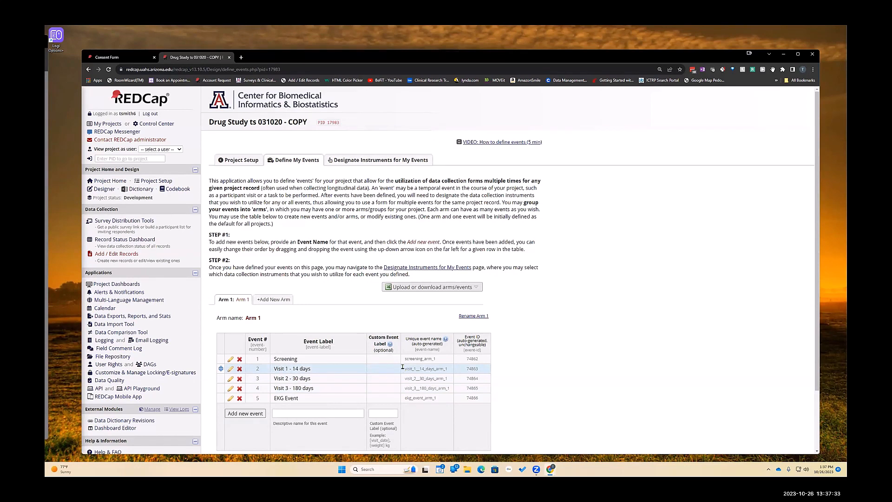
{"action": "left_click_drag", "start_coordinate": [404, 368], "coordinate": [450, 370]}
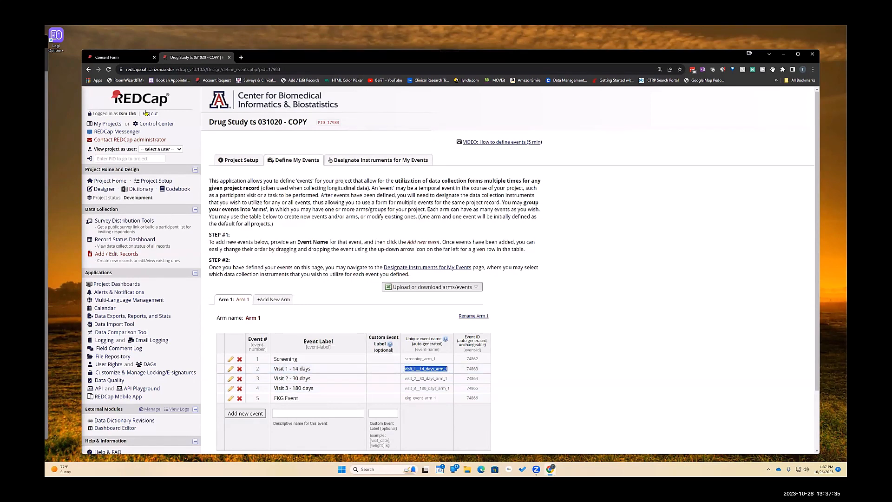
Step: Go back from the Consent Form survey to the subject's record home page in its browser tab
{"action": "left_click", "coordinate": [126, 58]}
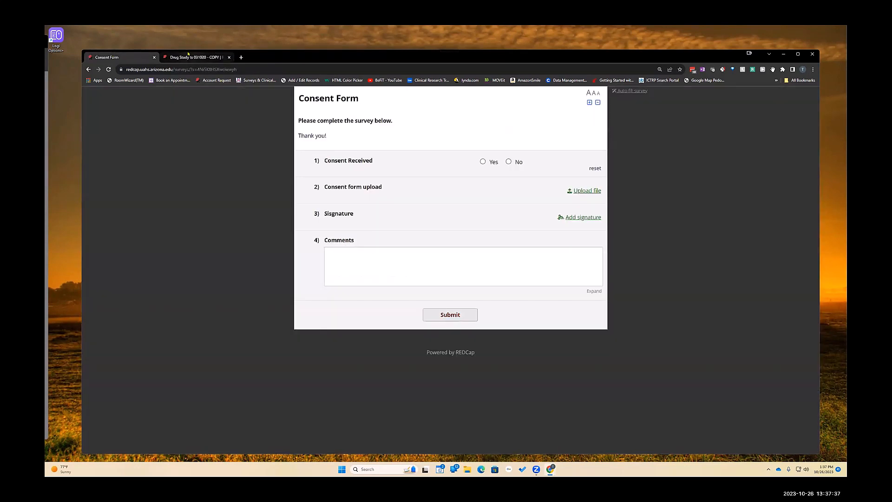
{"action": "left_click", "coordinate": [195, 57]}
{"action": "left_click", "coordinate": [116, 57]}
{"action": "left_click", "coordinate": [88, 70]}
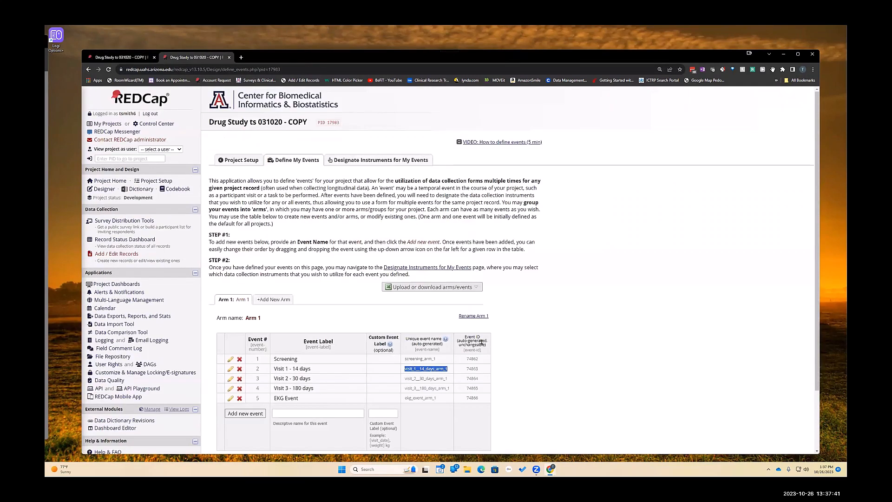
Step: Leave the event definitions page and open the Dashboard Editor showing Row #1 with its two columns
{"action": "scroll", "coordinate": [287, 293], "scroll_direction": "down", "scroll_amount": 1}
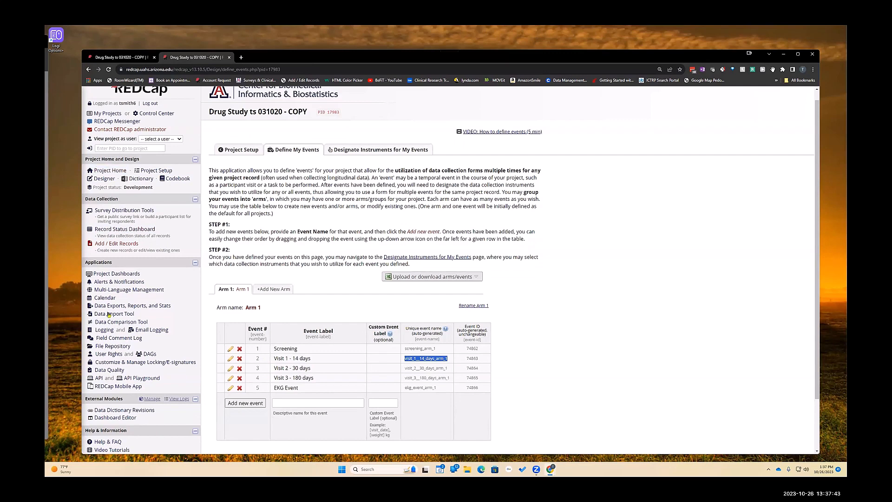
{"action": "left_click", "coordinate": [116, 417]}
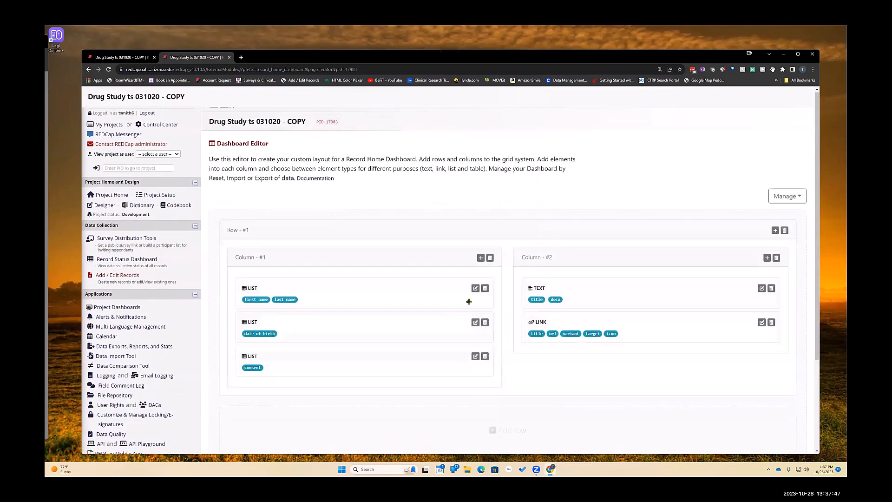
{"action": "scroll", "coordinate": [464, 305], "scroll_direction": "down", "scroll_amount": 1}
Step: Reopen subject 1's record home page through the Record Status Dashboard and view its Record Home Dashboard section
{"action": "left_click", "coordinate": [124, 57]}
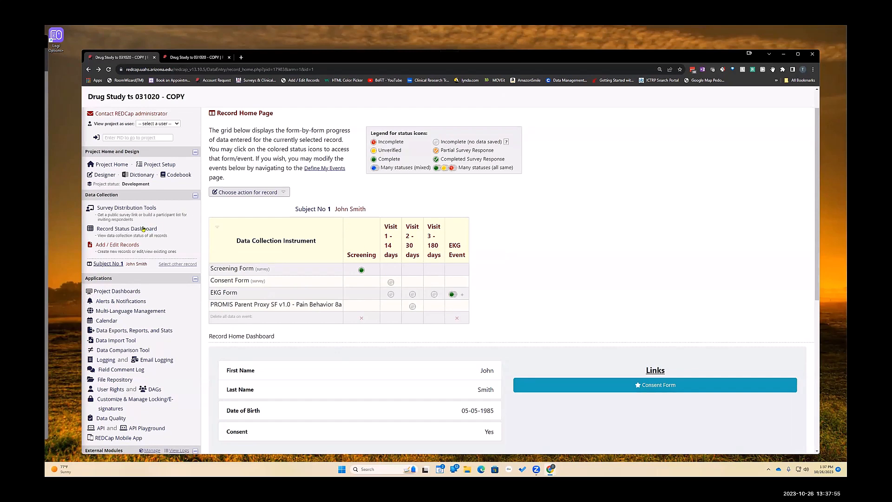
{"action": "scroll", "coordinate": [132, 227], "scroll_direction": "up", "scroll_amount": 1}
{"action": "left_click", "coordinate": [126, 239]}
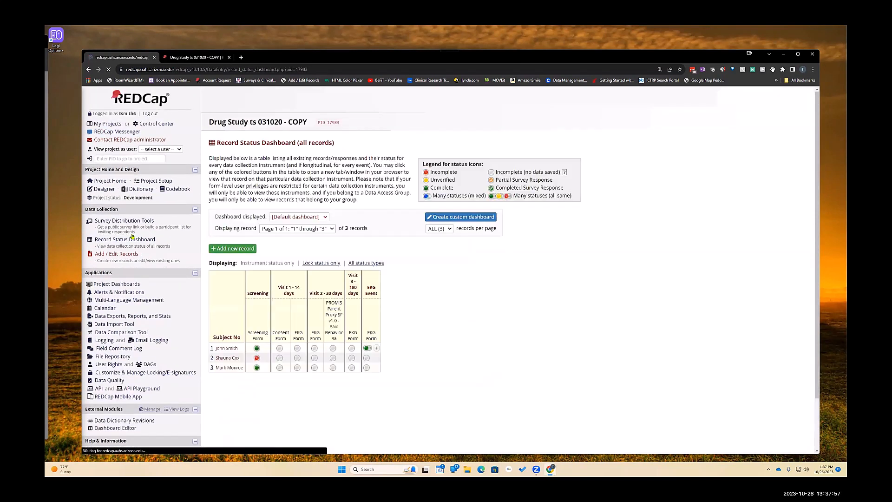
{"action": "left_click", "coordinate": [211, 348]}
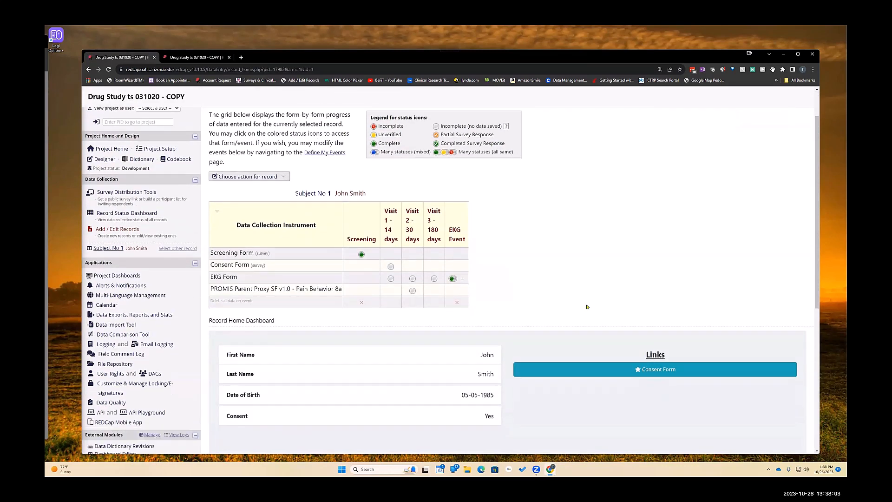
{"action": "scroll", "coordinate": [586, 306], "scroll_direction": "down", "scroll_amount": 1}
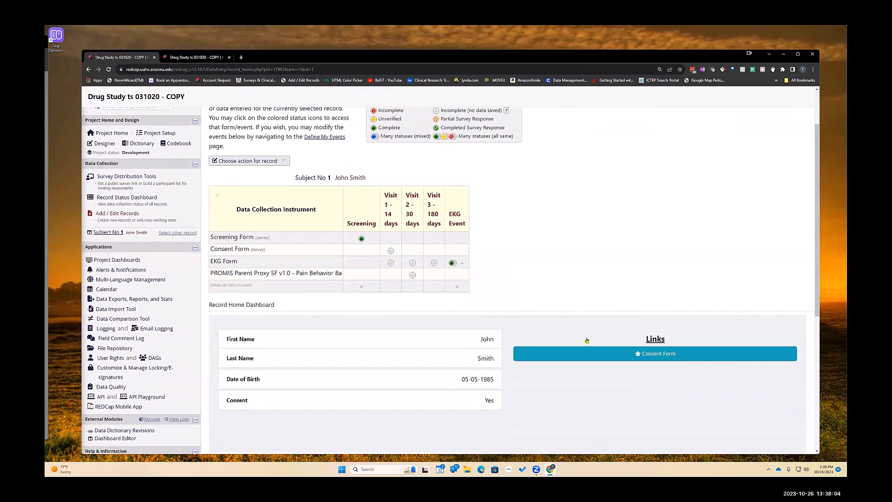
Step: Start a table element in Column #2 of the Dashboard Editor, with EKG Event as event and ekg_form as repeating instrument
{"action": "left_click", "coordinate": [192, 58]}
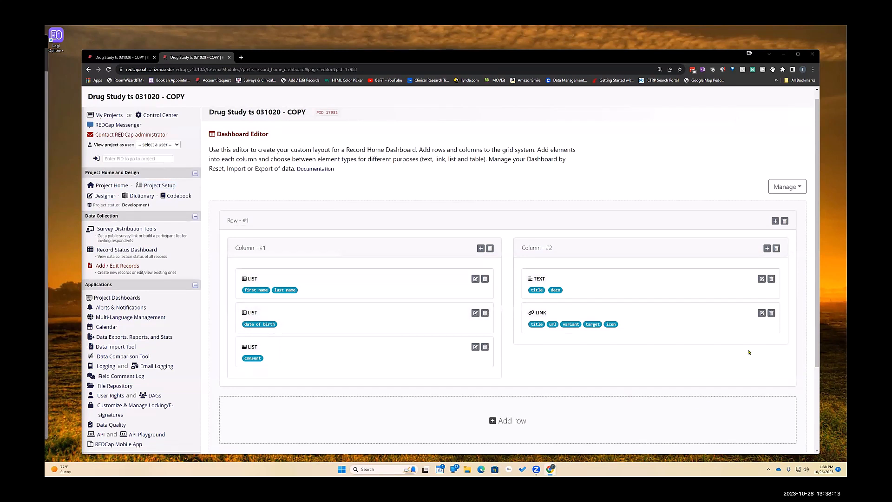
{"action": "left_click", "coordinate": [767, 249]}
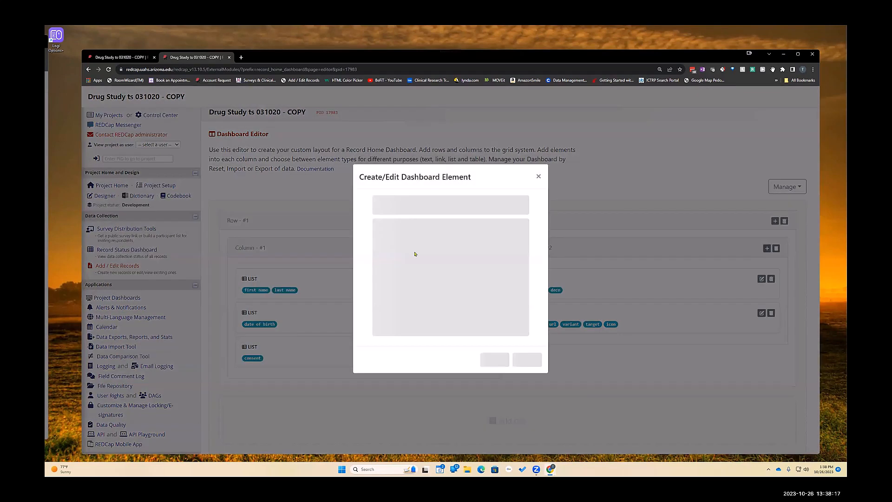
{"action": "left_click", "coordinate": [501, 209]}
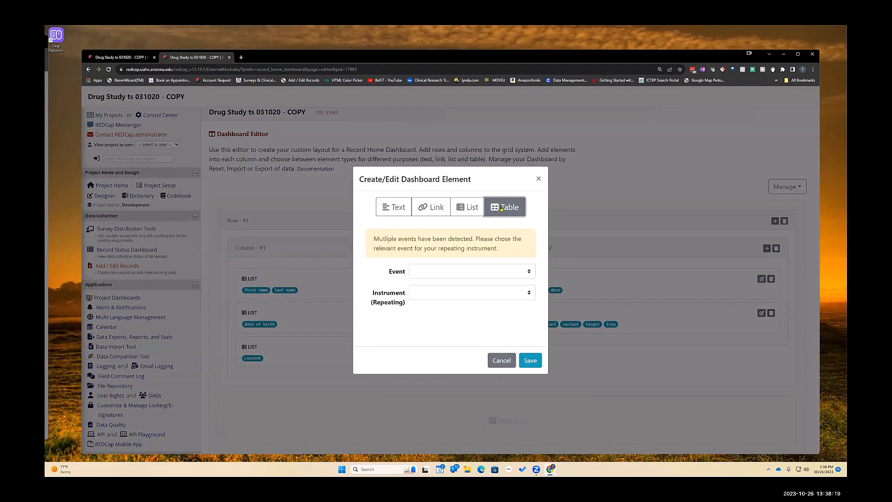
{"action": "left_click", "coordinate": [414, 269]}
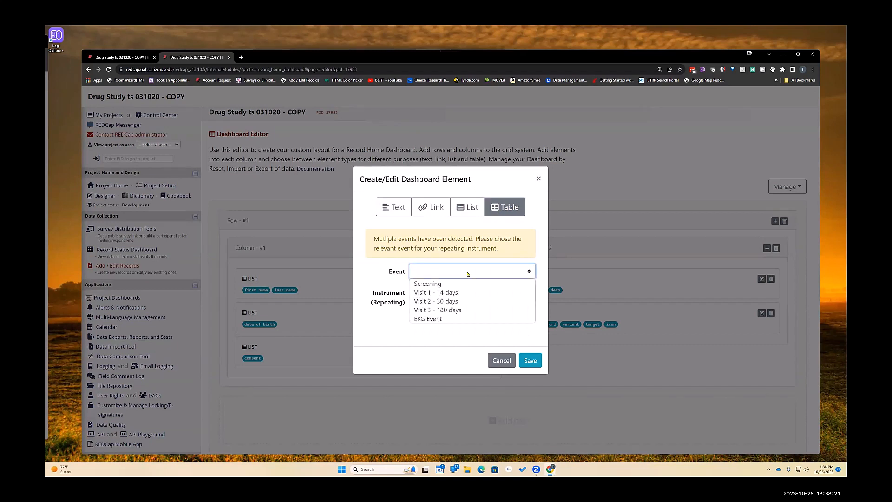
{"action": "left_click", "coordinate": [430, 318]}
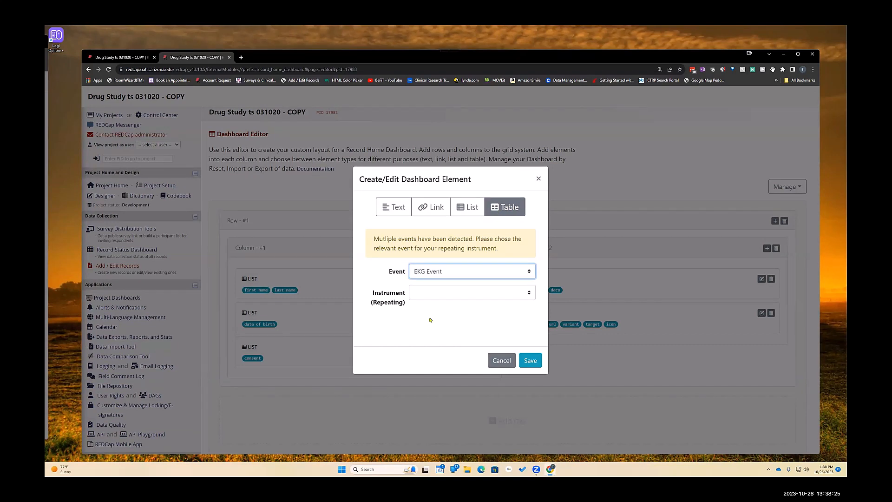
{"action": "left_click", "coordinate": [422, 293]}
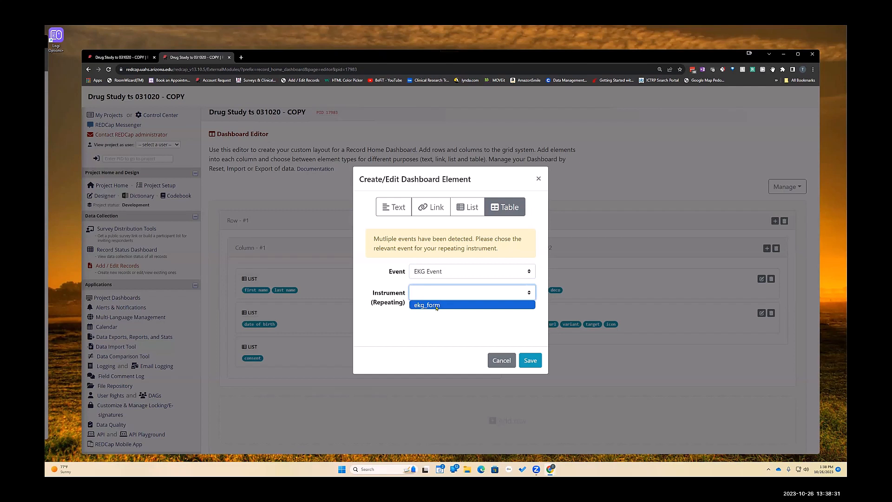
{"action": "left_click", "coordinate": [425, 305]}
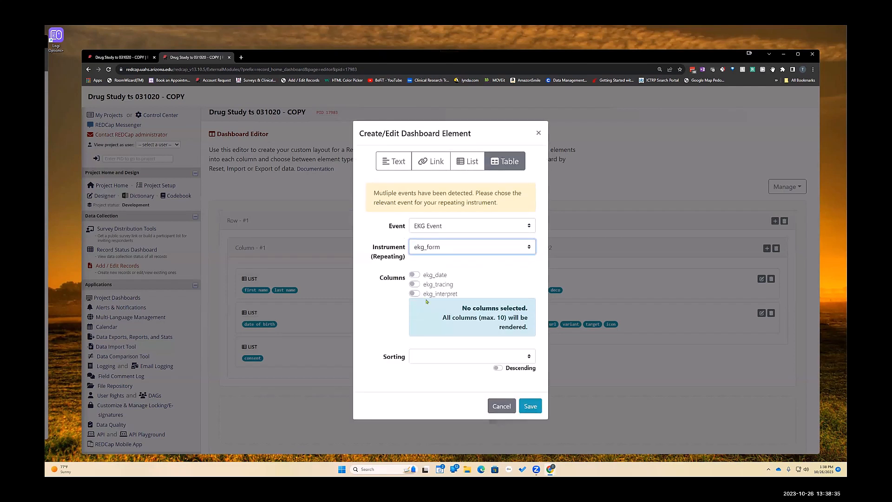
Step: Try selecting the ekg_date column for the table and clear the column selection again
{"action": "left_click", "coordinate": [415, 275]}
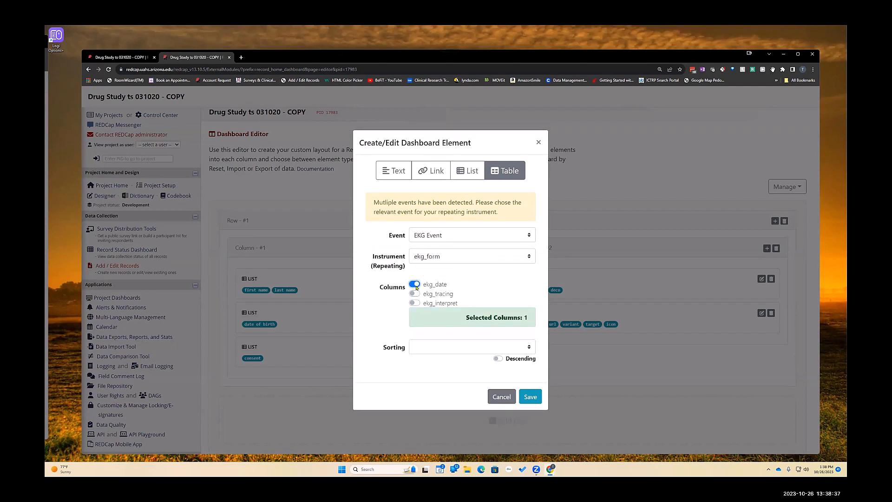
{"action": "left_click", "coordinate": [415, 284]}
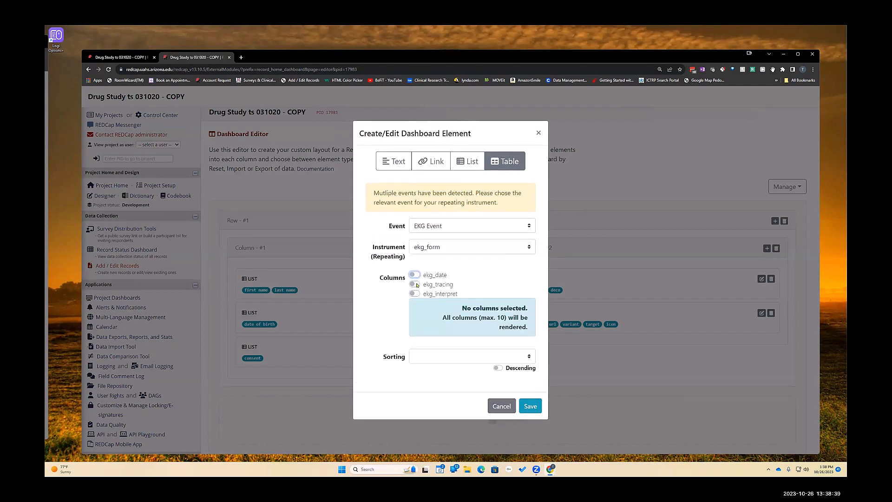
{"action": "left_click", "coordinate": [415, 285]}
{"action": "left_click", "coordinate": [413, 293]}
Step: Review the table's sorting choices without picking a sort field, and save the table element with no specific columns selected
{"action": "left_click", "coordinate": [529, 357]}
{"action": "left_click", "coordinate": [529, 357]}
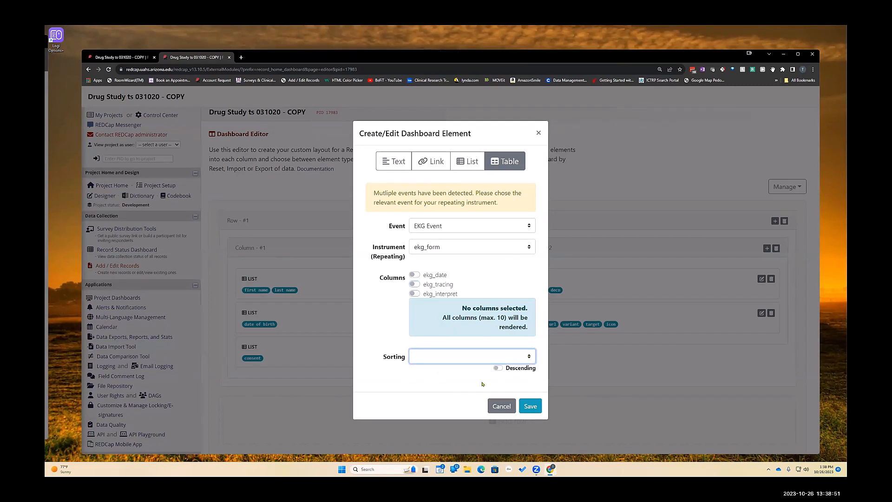
{"action": "left_click", "coordinate": [529, 361]}
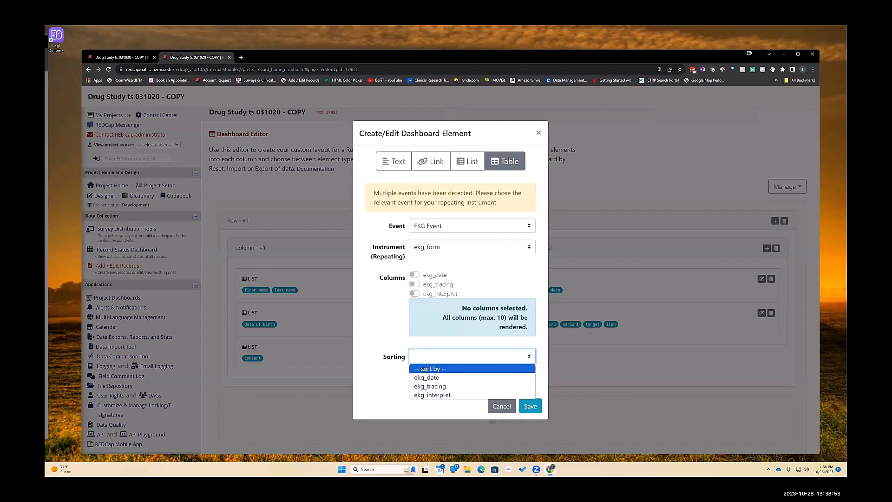
{"action": "left_click", "coordinate": [529, 357]}
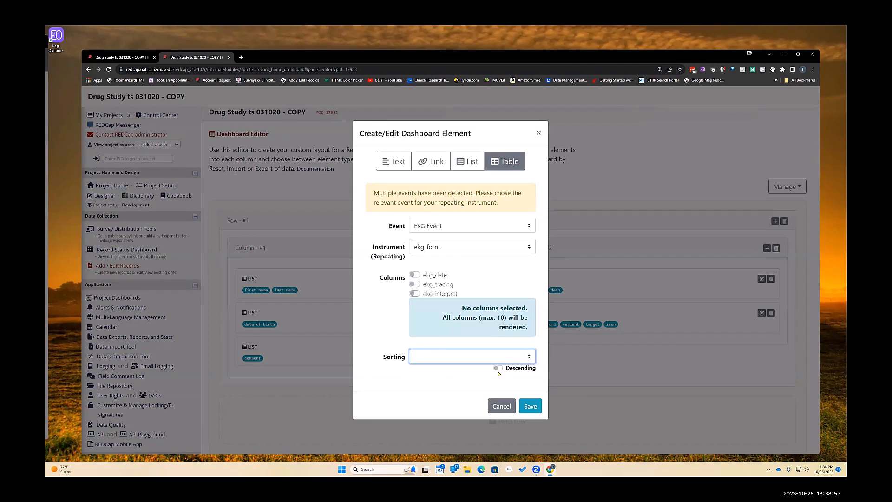
{"action": "left_click", "coordinate": [531, 406]}
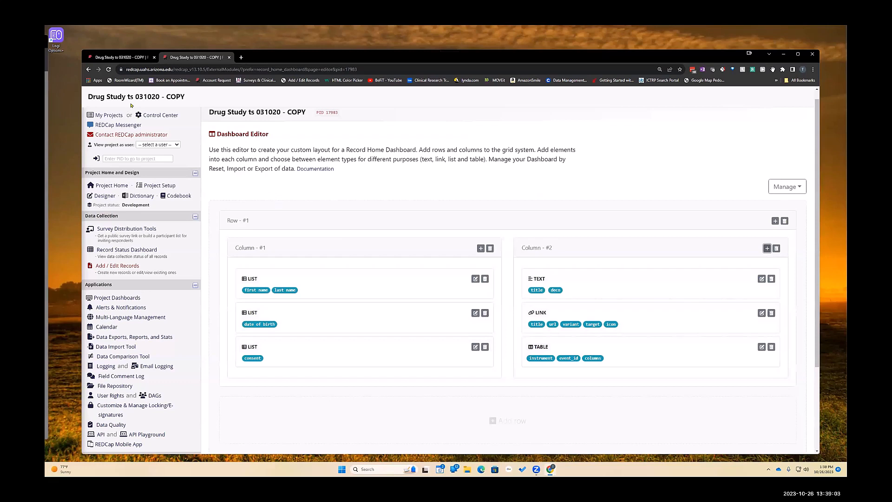
Step: Reload the subject's record home page and compare the new EKG table with the EKG Form instances under Repeating Instruments
{"action": "left_click", "coordinate": [117, 58]}
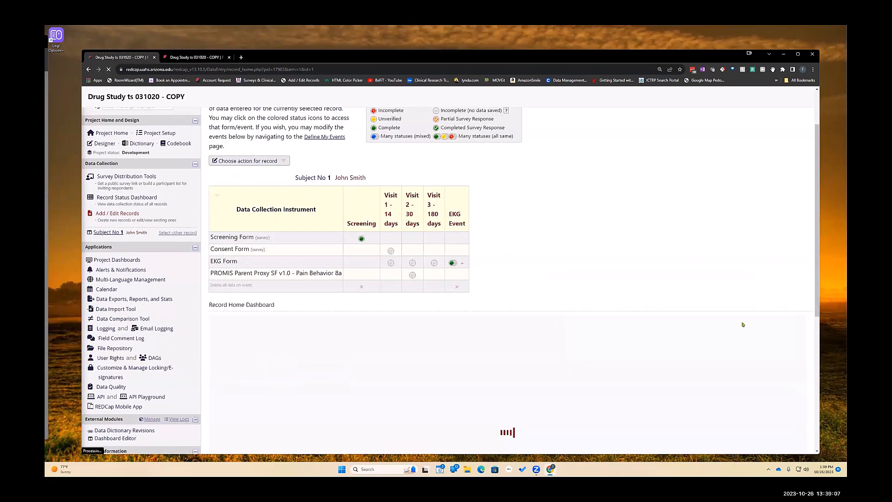
{"action": "scroll", "coordinate": [550, 317], "scroll_direction": "down", "scroll_amount": 2}
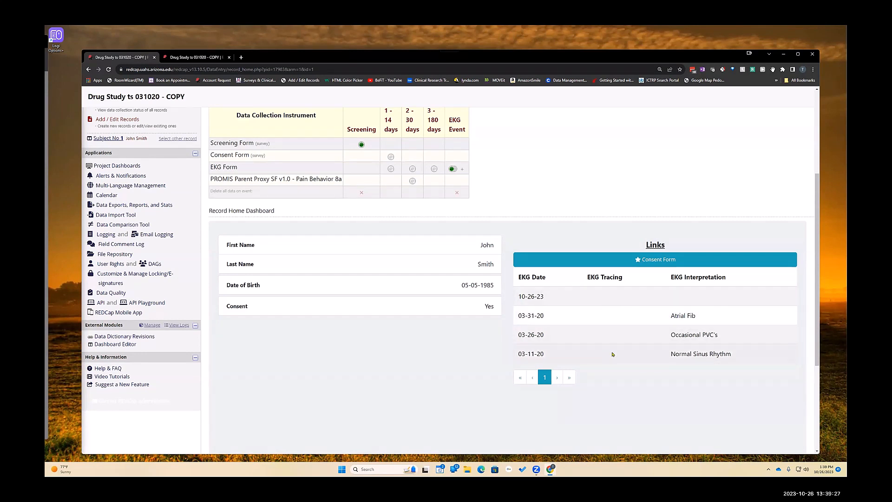
{"action": "scroll", "coordinate": [681, 374], "scroll_direction": "down", "scroll_amount": 1}
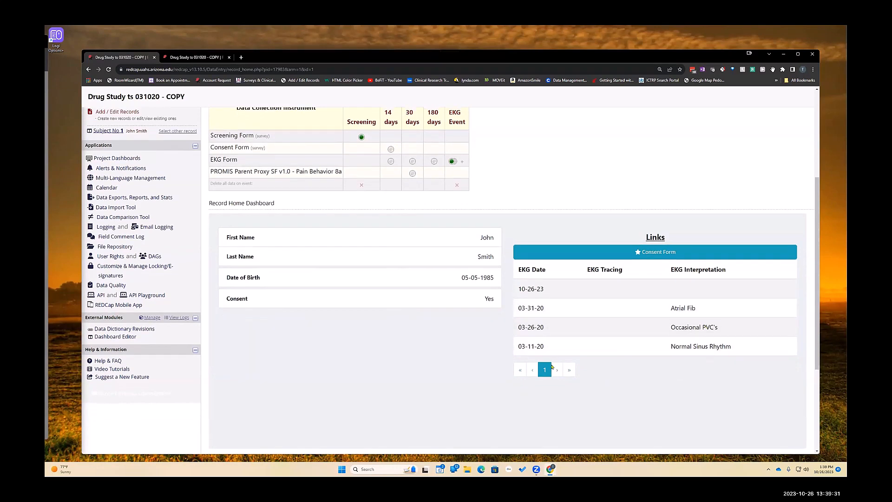
{"action": "scroll", "coordinate": [542, 377], "scroll_direction": "up", "scroll_amount": 1}
{"action": "scroll", "coordinate": [541, 376], "scroll_direction": "down", "scroll_amount": 1}
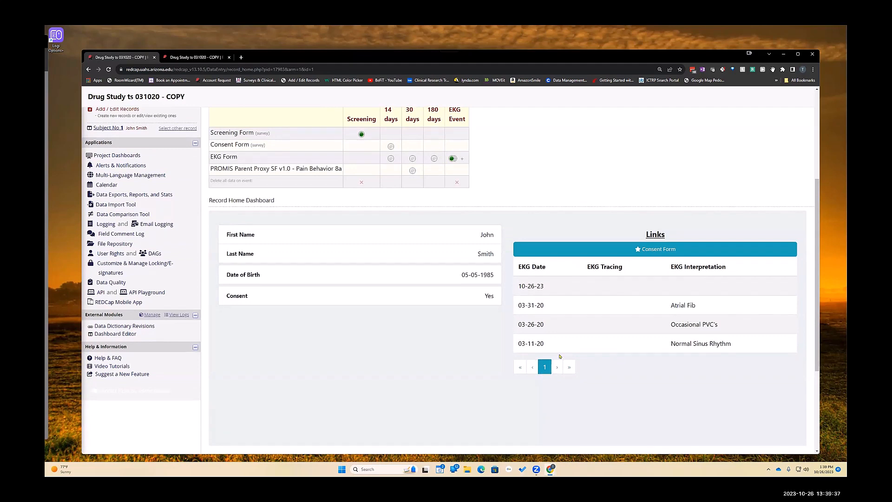
{"action": "scroll", "coordinate": [372, 332], "scroll_direction": "down", "scroll_amount": 3}
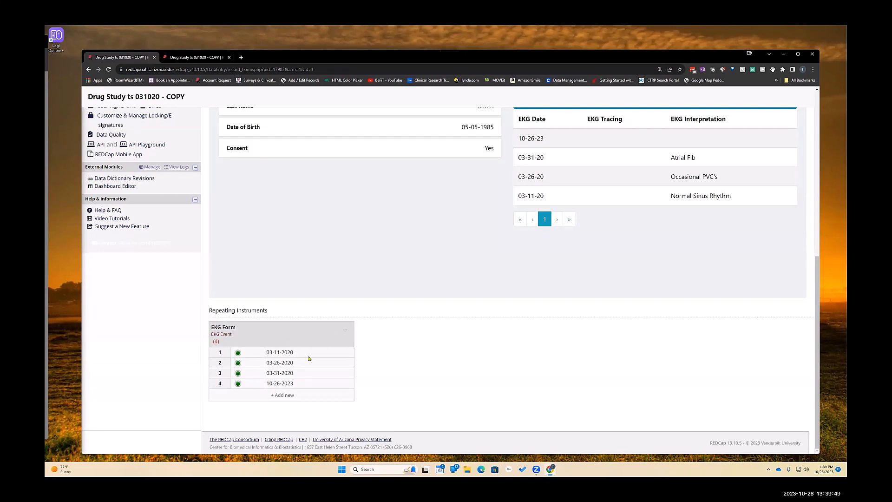
{"action": "scroll", "coordinate": [306, 358], "scroll_direction": "up", "scroll_amount": 1}
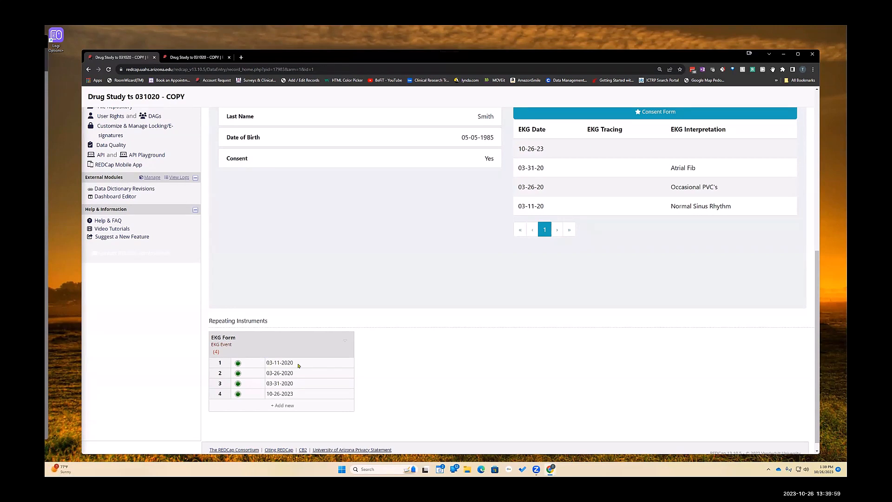
Step: Review the repeating instruments and events settings for the EKG Event in Project Setup, and close them without saving
{"action": "scroll", "coordinate": [270, 228], "scroll_direction": "up", "scroll_amount": 3}
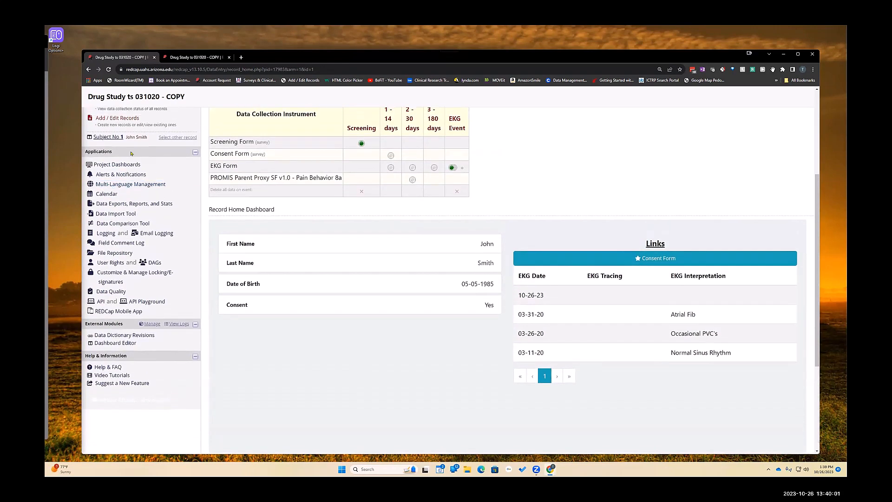
{"action": "scroll", "coordinate": [134, 162], "scroll_direction": "up", "scroll_amount": 3}
{"action": "left_click", "coordinate": [159, 185]}
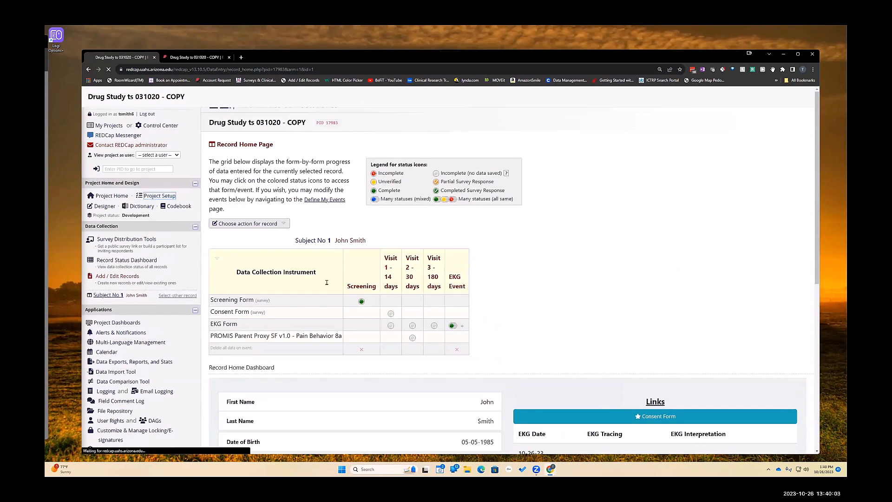
{"action": "scroll", "coordinate": [358, 351], "scroll_direction": "down", "scroll_amount": 1}
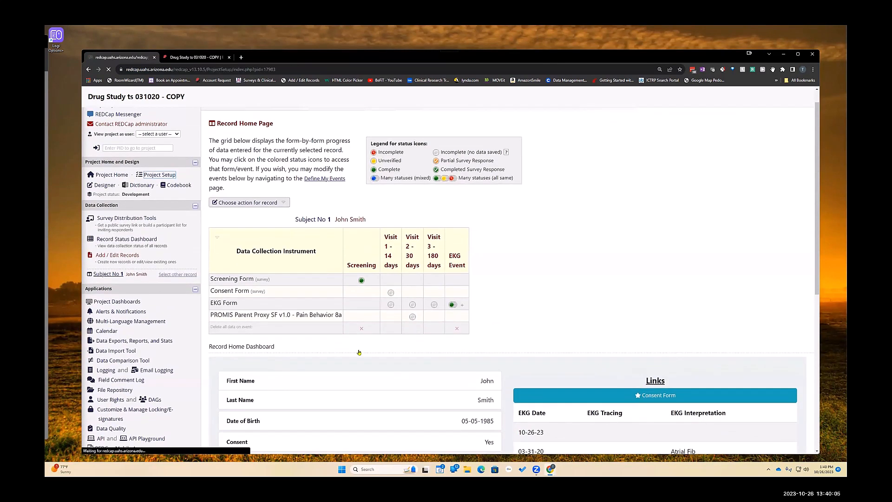
{"action": "left_click", "coordinate": [260, 393]}
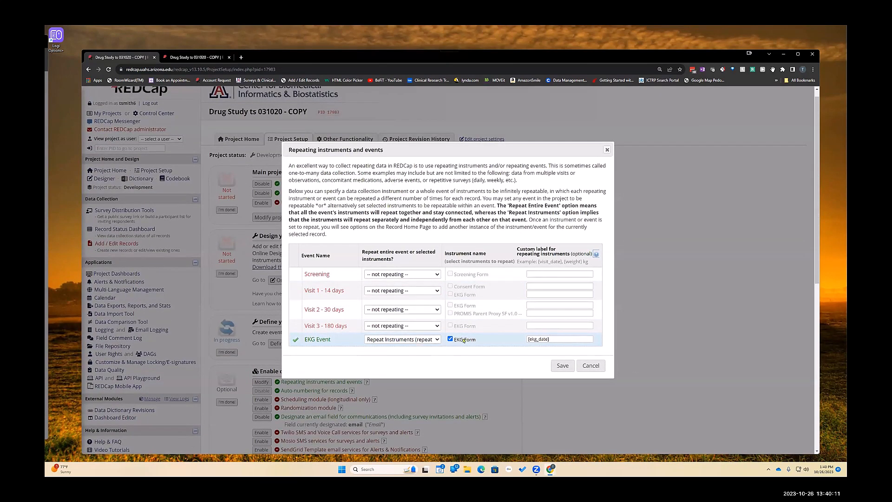
{"action": "left_click", "coordinate": [591, 366]}
Step: Return to subject 1's record home page through the Record Status Dashboard and examine the EKG Form's Repeating Instruments list
{"action": "scroll", "coordinate": [231, 285], "scroll_direction": "down", "scroll_amount": 1}
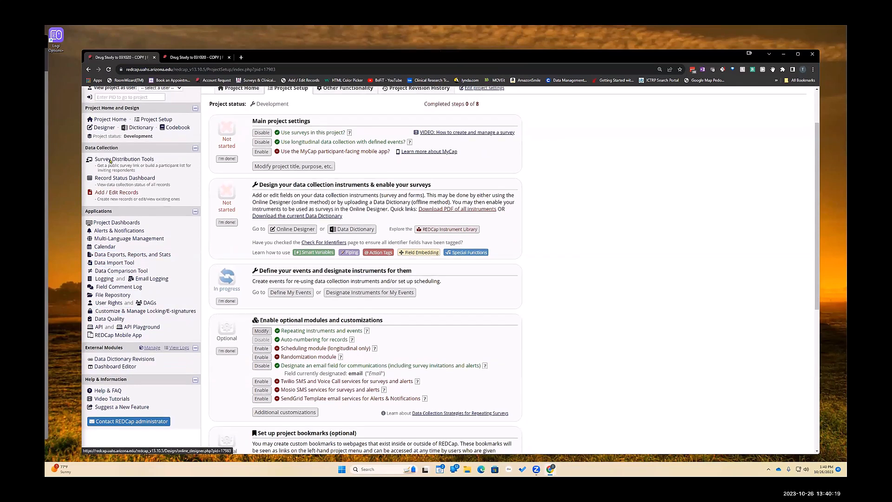
{"action": "left_click", "coordinate": [124, 187]}
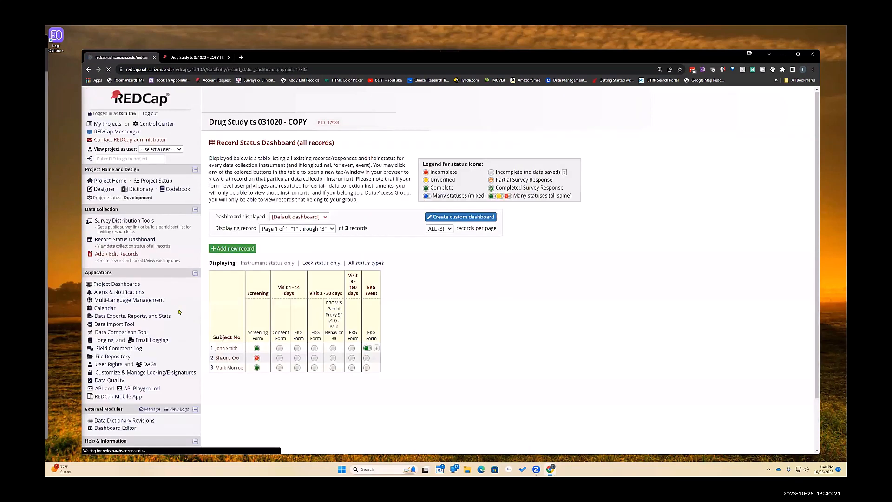
{"action": "left_click", "coordinate": [212, 337]}
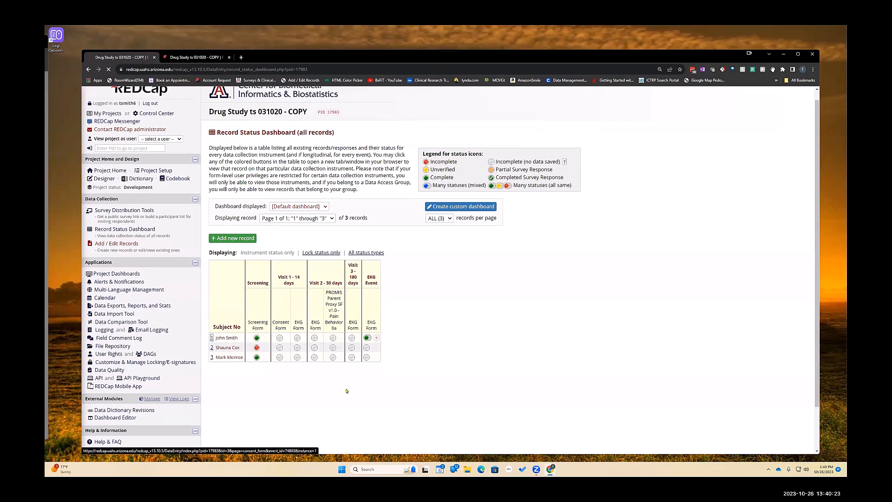
{"action": "scroll", "coordinate": [301, 341], "scroll_direction": "down", "scroll_amount": 3}
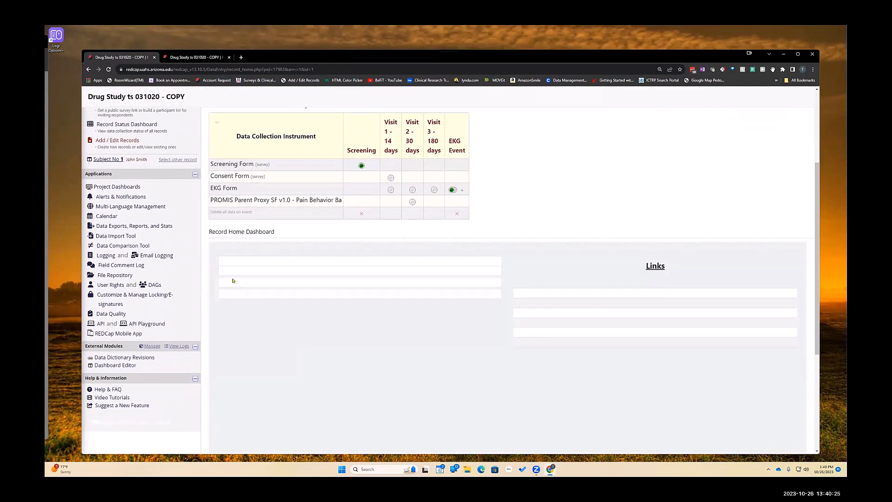
{"action": "scroll", "coordinate": [246, 238], "scroll_direction": "down", "scroll_amount": 4}
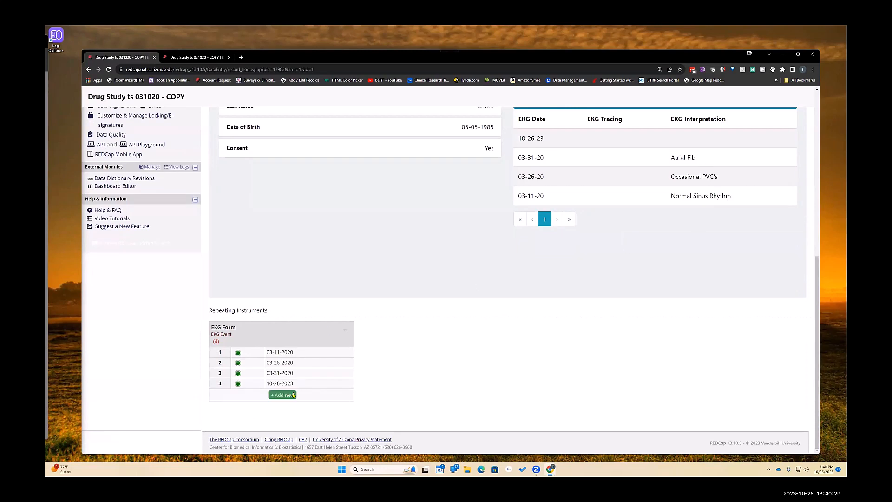
{"action": "scroll", "coordinate": [309, 360], "scroll_direction": "up", "scroll_amount": 1}
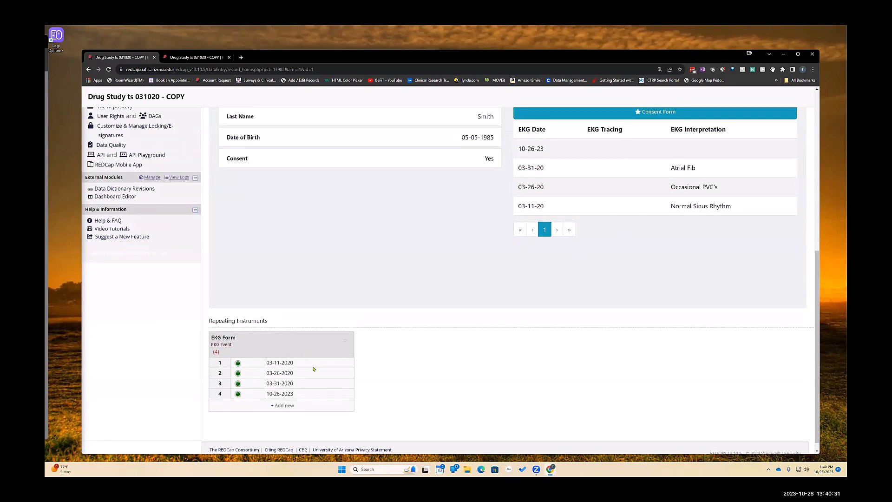
Step: Examine the EKG table in the Record Home Dashboard alongside the EKG Form's Repeating Instruments list and the data collection grid
{"action": "scroll", "coordinate": [471, 308], "scroll_direction": "down", "scroll_amount": 1}
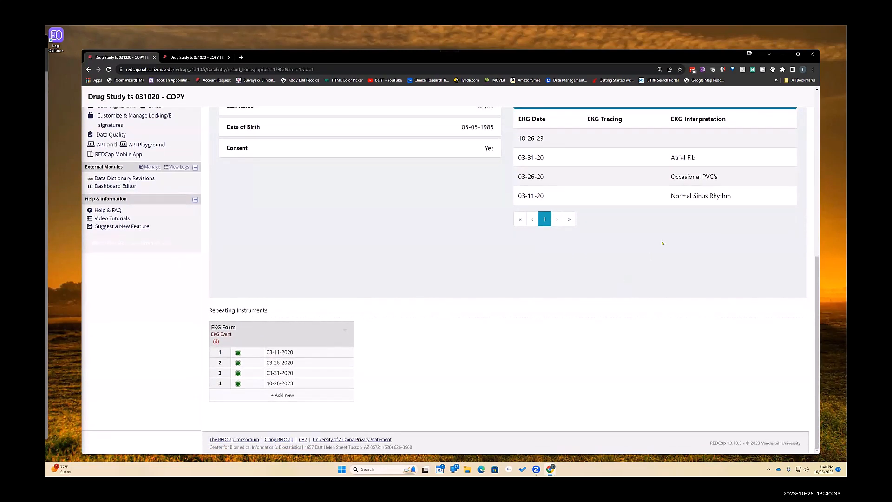
{"action": "scroll", "coordinate": [304, 384], "scroll_direction": "up", "scroll_amount": 2}
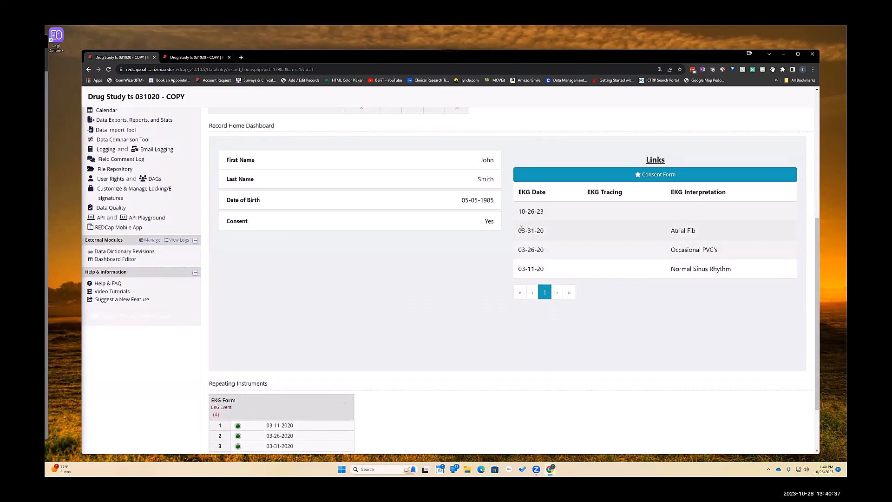
{"action": "scroll", "coordinate": [325, 372], "scroll_direction": "up", "scroll_amount": 1}
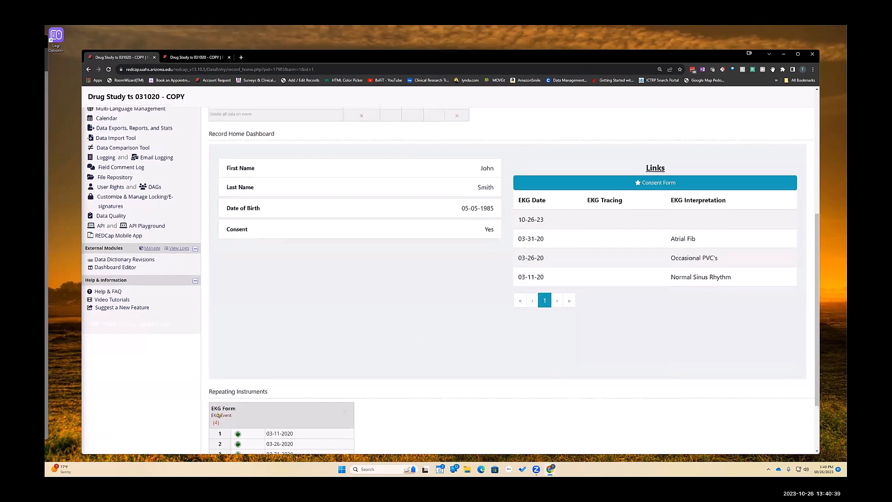
{"action": "scroll", "coordinate": [238, 428], "scroll_direction": "down", "scroll_amount": 1}
{"action": "scroll", "coordinate": [238, 420], "scroll_direction": "up", "scroll_amount": 1}
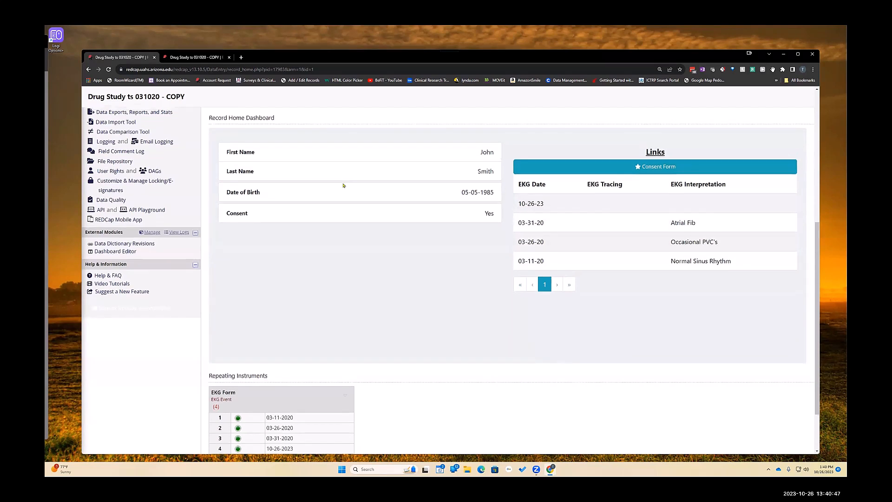
{"action": "scroll", "coordinate": [343, 183], "scroll_direction": "up", "scroll_amount": 1}
{"action": "scroll", "coordinate": [332, 158], "scroll_direction": "up", "scroll_amount": 2}
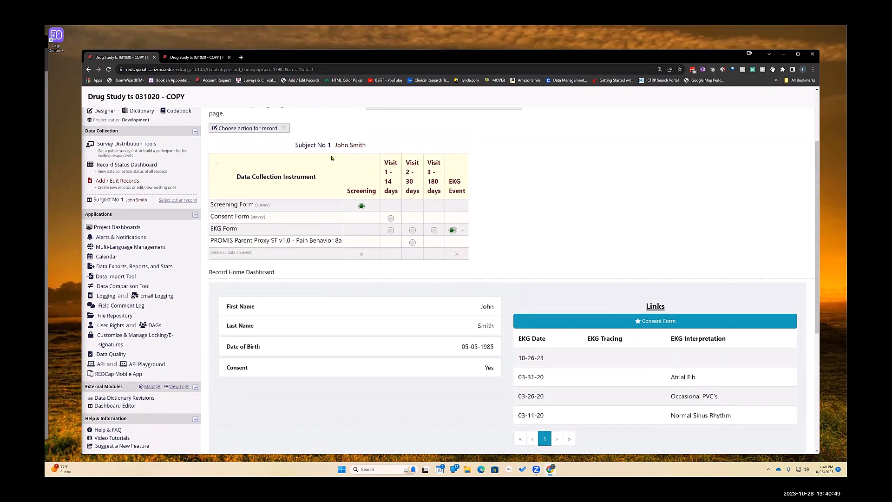
{"action": "scroll", "coordinate": [331, 158], "scroll_direction": "down", "scroll_amount": 1}
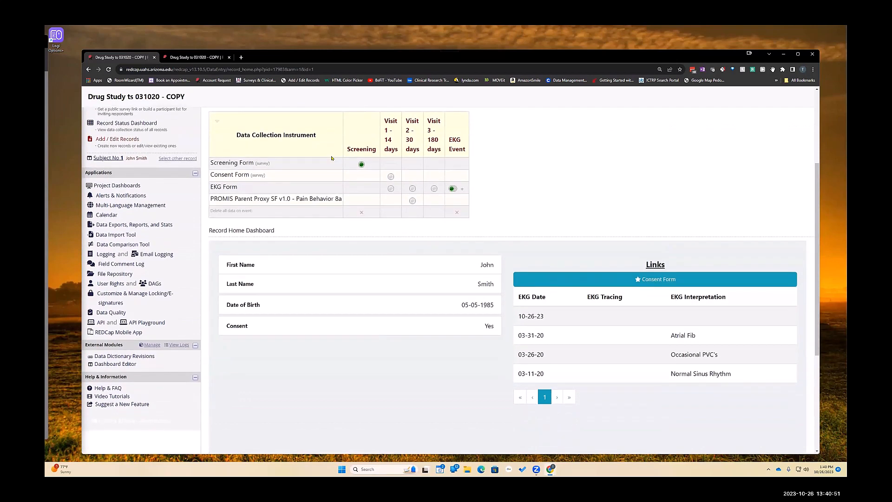
{"action": "scroll", "coordinate": [368, 188], "scroll_direction": "down", "scroll_amount": 1}
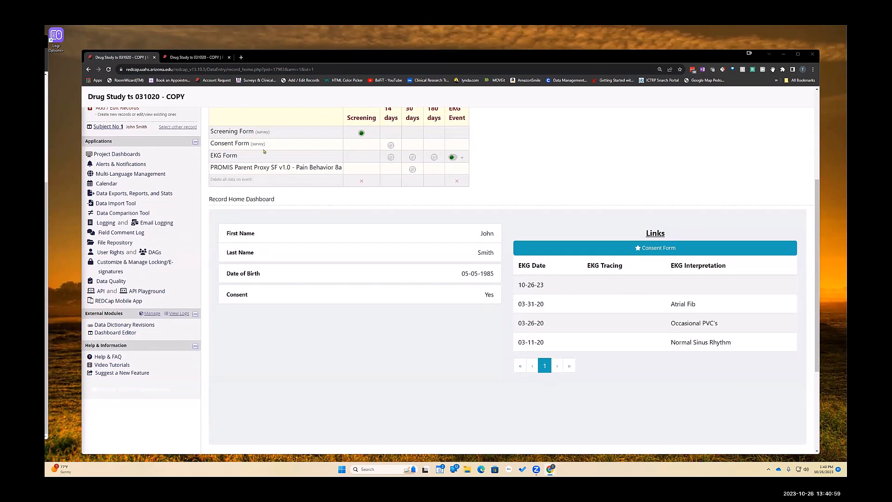
{"action": "scroll", "coordinate": [263, 151], "scroll_direction": "up", "scroll_amount": 3}
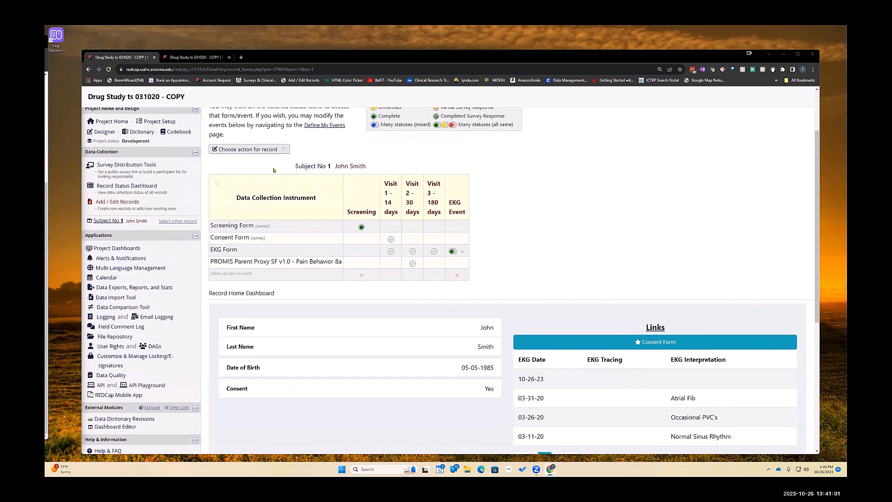
Step: Return to the Dashboard Editor, add a third column to Row #1 and delete that empty column
{"action": "left_click", "coordinate": [178, 54]}
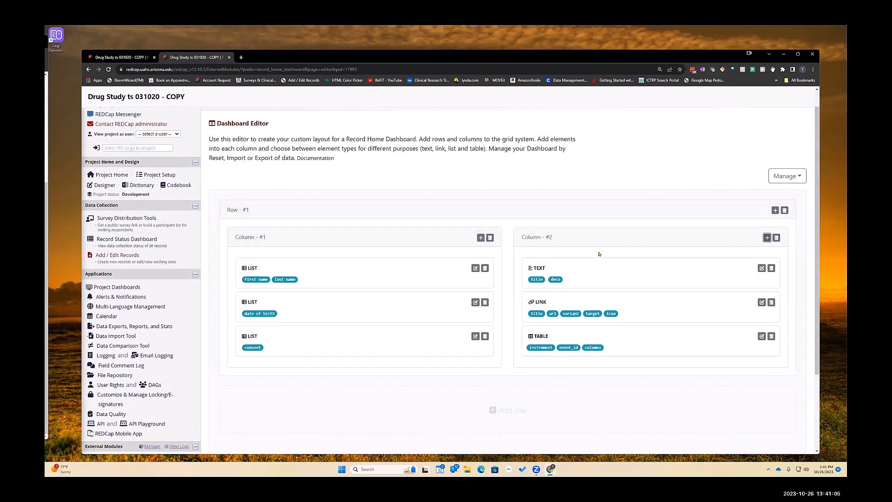
{"action": "left_click", "coordinate": [775, 212]}
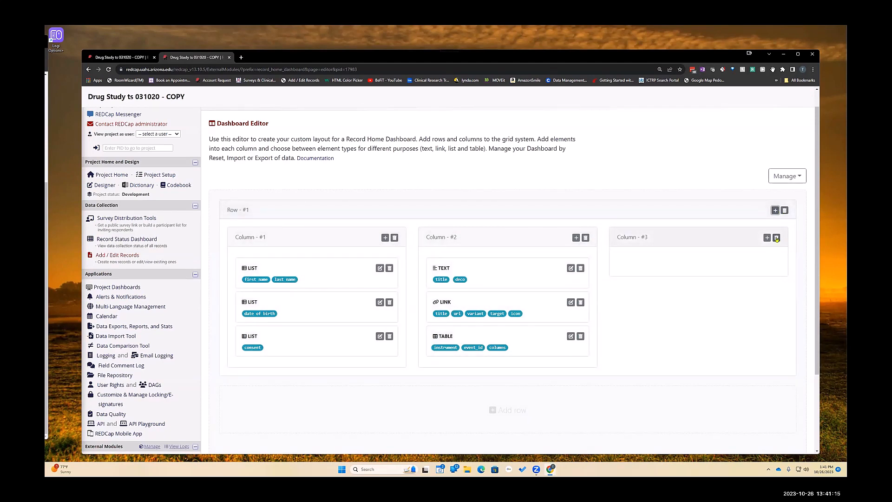
{"action": "scroll", "coordinate": [776, 239], "scroll_direction": "down", "scroll_amount": 1}
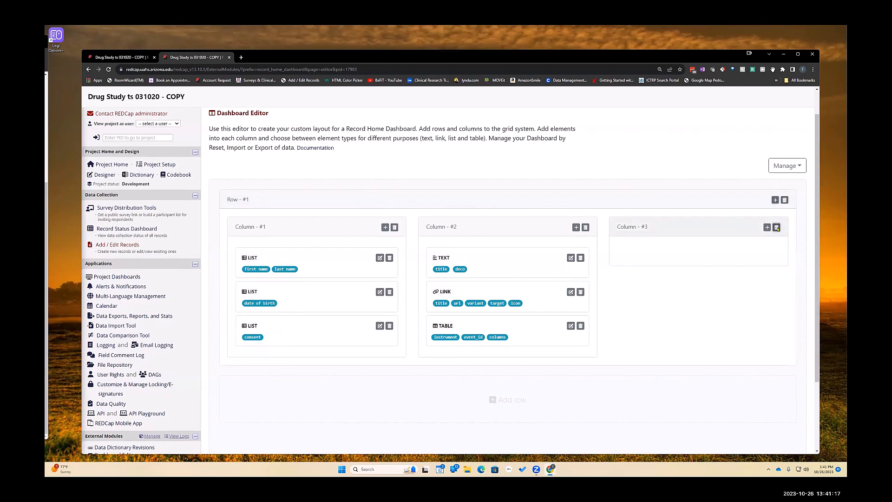
{"action": "left_click", "coordinate": [776, 228]}
{"action": "left_click", "coordinate": [489, 302]}
{"action": "scroll", "coordinate": [508, 313], "scroll_direction": "down", "scroll_amount": 3}
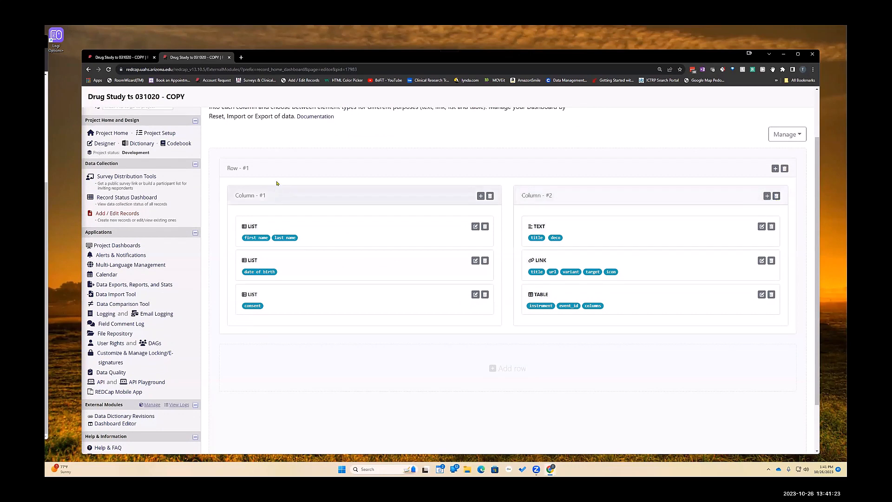
Step: Add a second row to the dashboard layout beneath Row #1
{"action": "scroll", "coordinate": [746, 170], "scroll_direction": "up", "scroll_amount": 2}
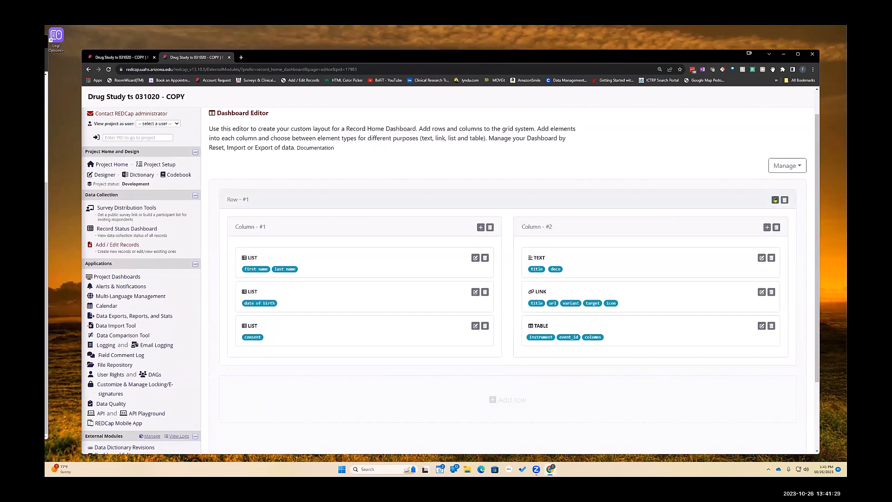
{"action": "scroll", "coordinate": [691, 359], "scroll_direction": "down", "scroll_amount": 3}
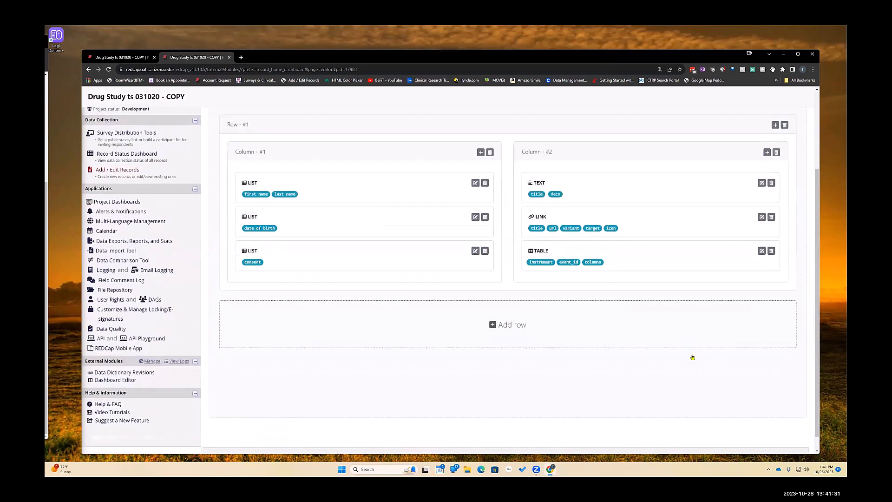
{"action": "left_click", "coordinate": [526, 310]}
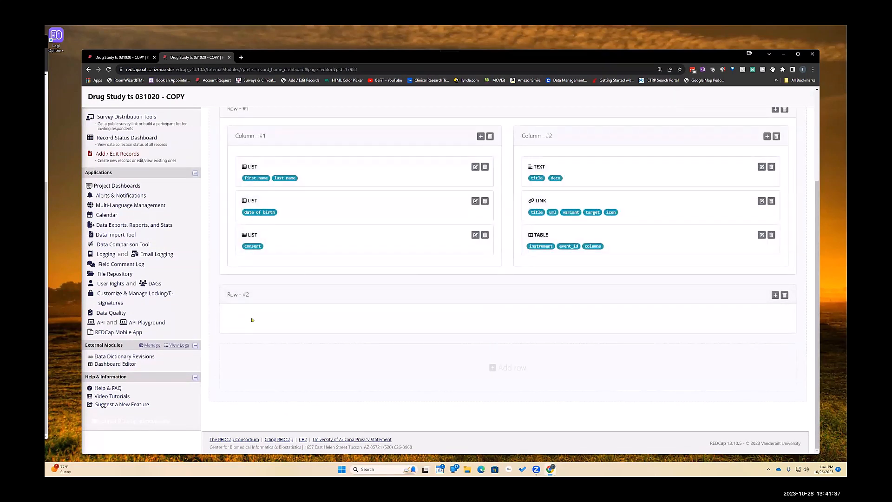
Step: Try out adding a column to Row #2 and deleting it
{"action": "left_click", "coordinate": [775, 295]}
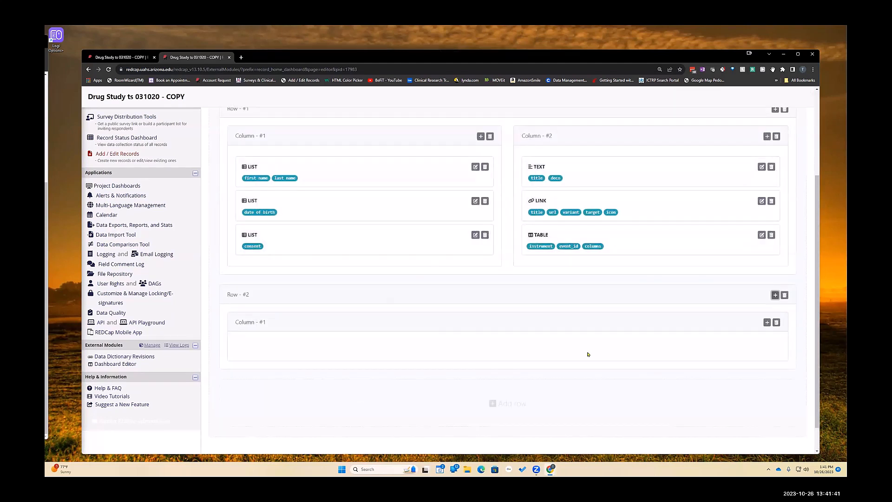
{"action": "left_click", "coordinate": [775, 322]}
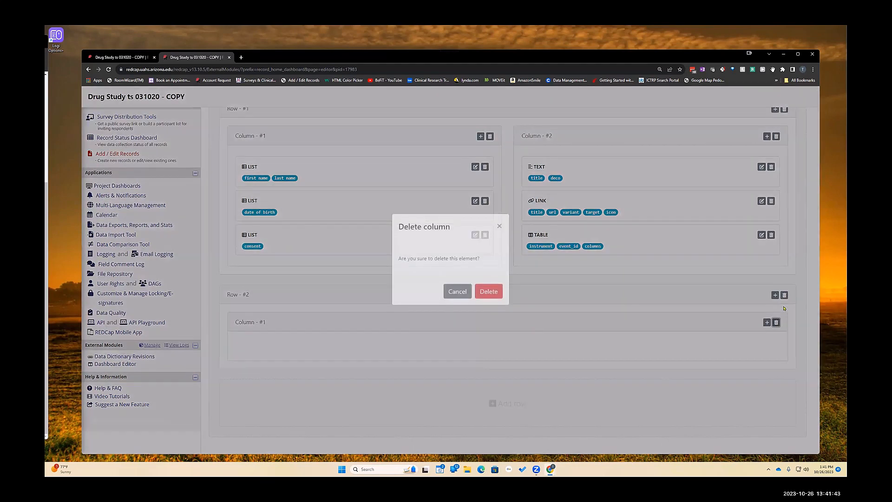
{"action": "left_click", "coordinate": [457, 302]}
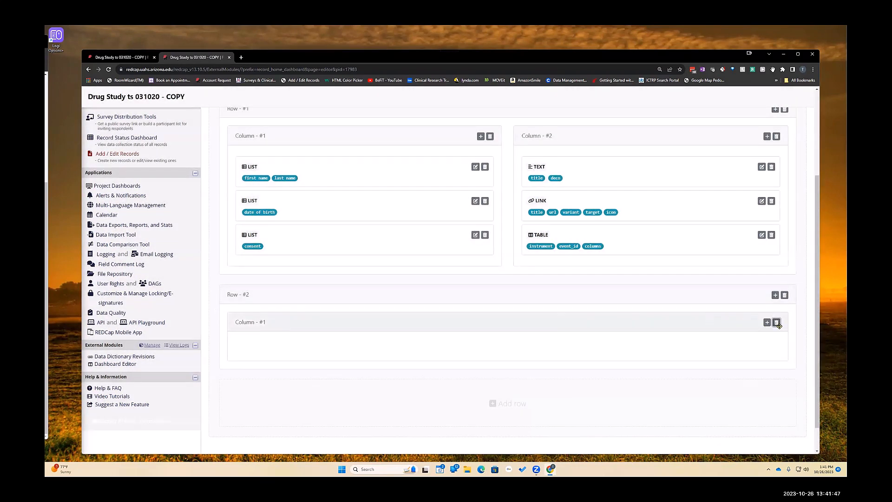
{"action": "left_click", "coordinate": [776, 322]}
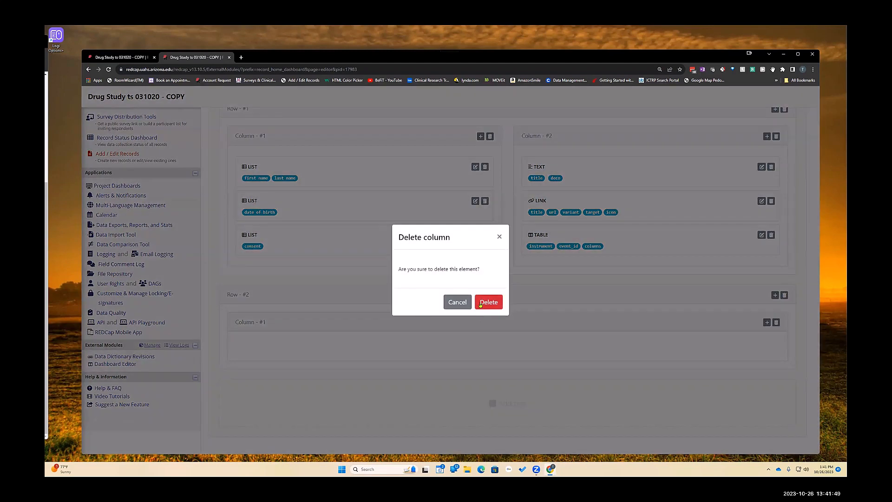
{"action": "left_click", "coordinate": [482, 302]}
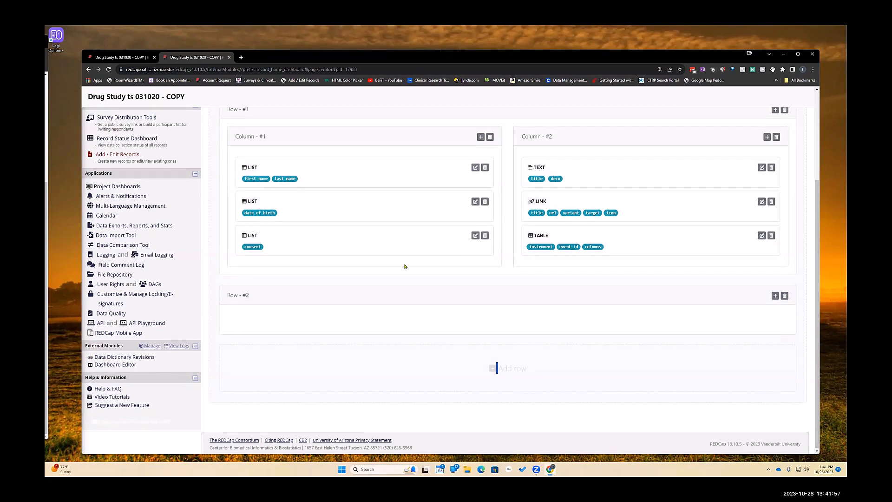
Step: Add a single full-width column to the empty Row #2
{"action": "scroll", "coordinate": [404, 265], "scroll_direction": "up", "scroll_amount": 1}
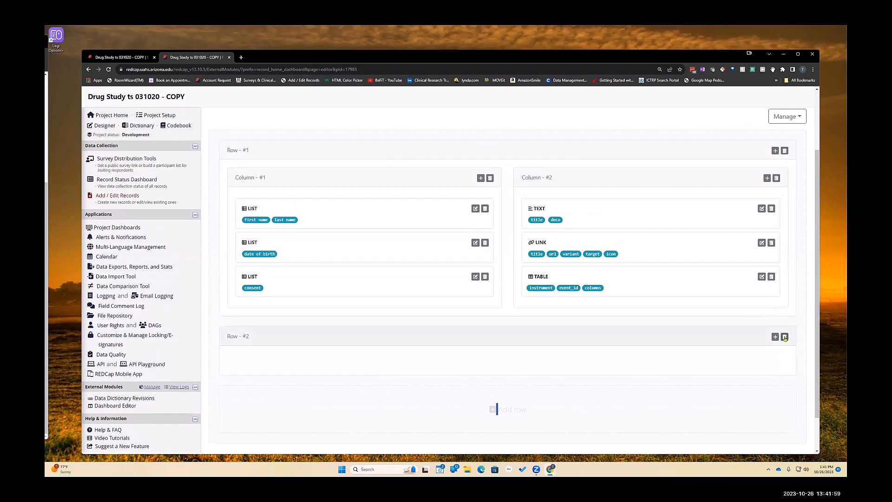
{"action": "left_click", "coordinate": [775, 338]}
{"action": "scroll", "coordinate": [444, 384], "scroll_direction": "up", "scroll_amount": 1}
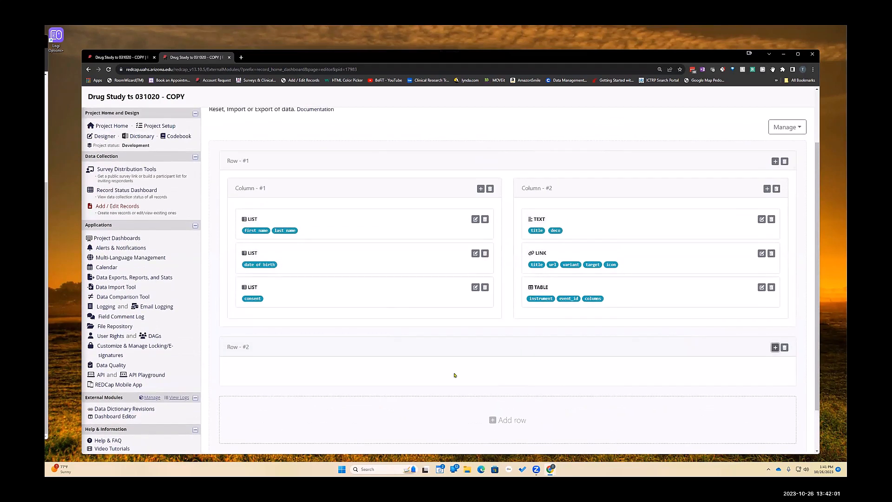
{"action": "scroll", "coordinate": [456, 372], "scroll_direction": "down", "scroll_amount": 1}
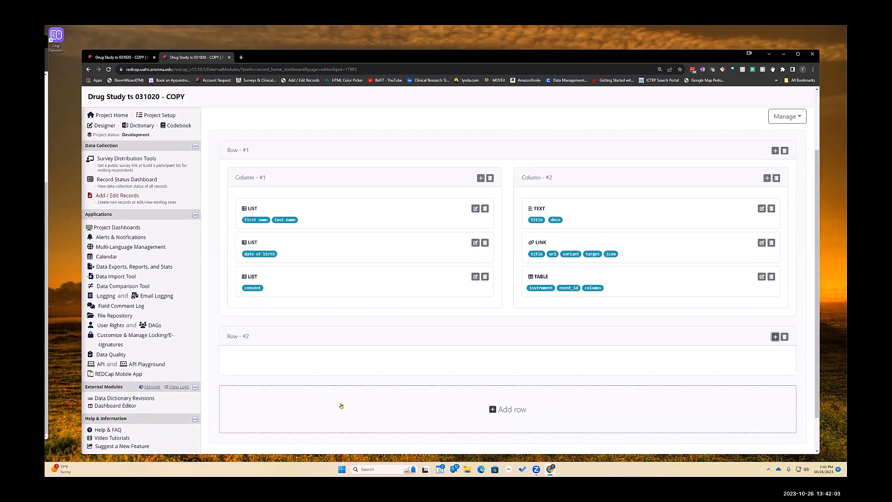
{"action": "scroll", "coordinate": [372, 404], "scroll_direction": "down", "scroll_amount": 1}
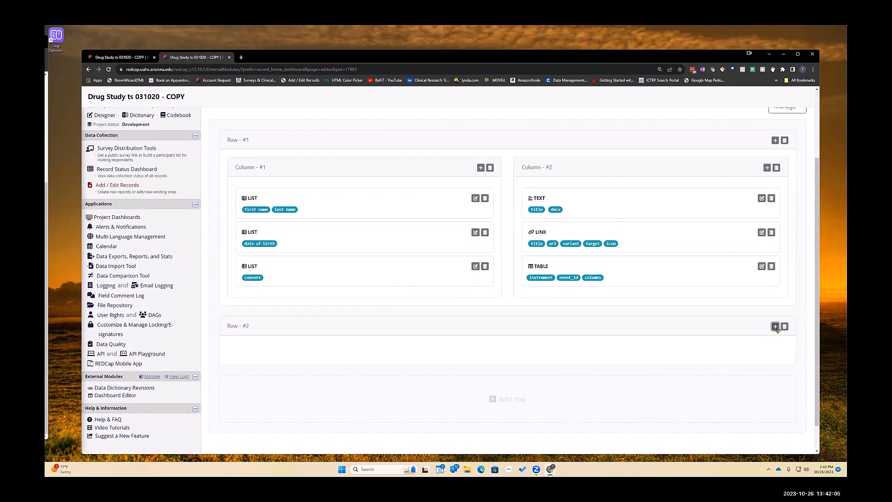
{"action": "scroll", "coordinate": [409, 358], "scroll_direction": "down", "scroll_amount": 2}
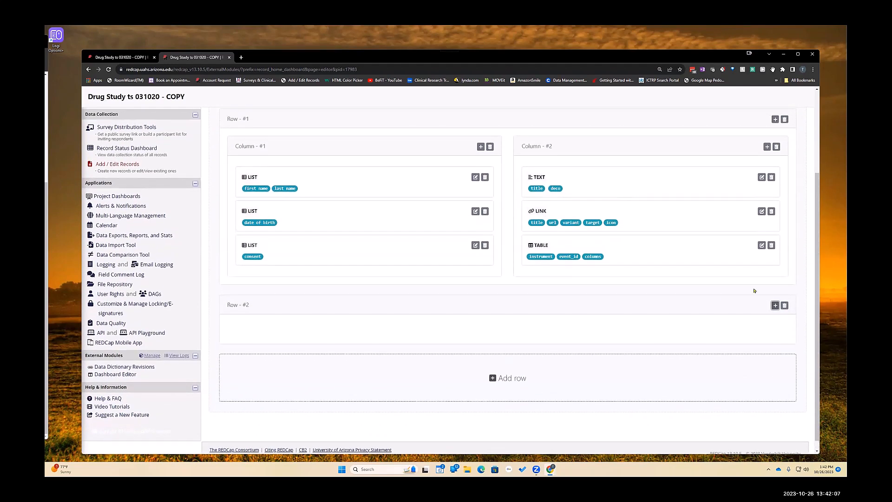
{"action": "left_click", "coordinate": [775, 305]}
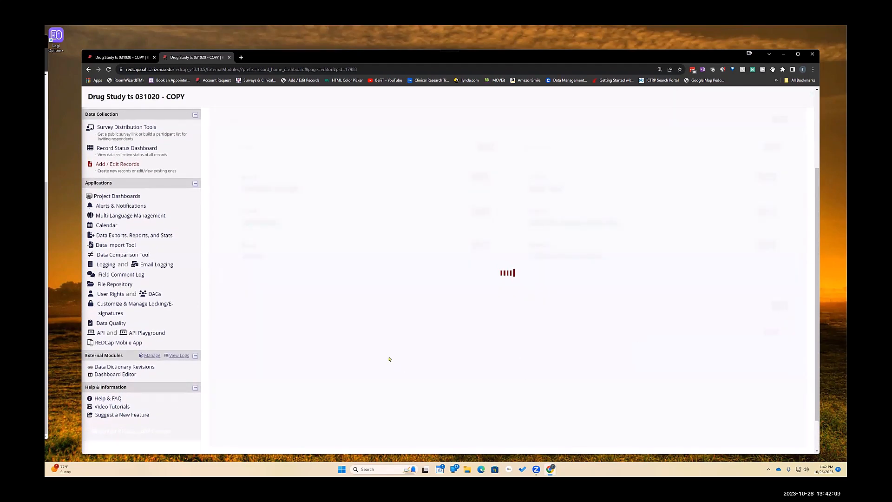
{"action": "scroll", "coordinate": [323, 357], "scroll_direction": "up", "scroll_amount": 1}
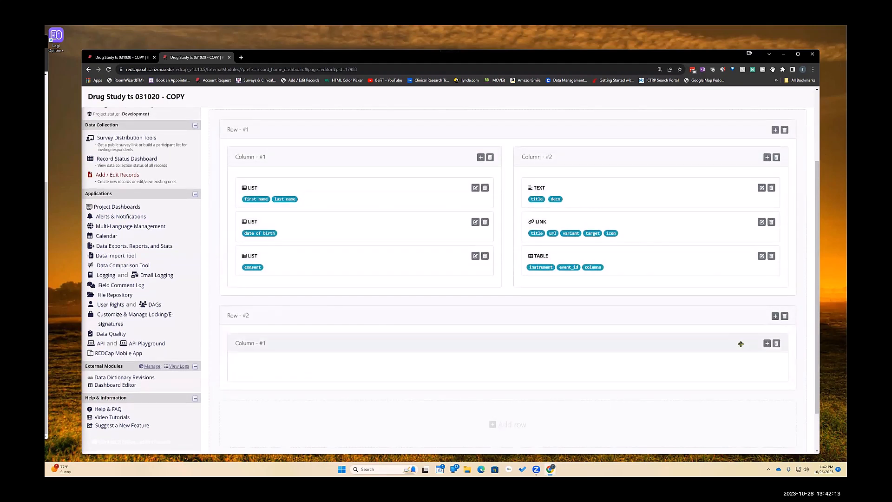
{"action": "left_click", "coordinate": [767, 343]}
{"action": "left_click", "coordinate": [386, 207]}
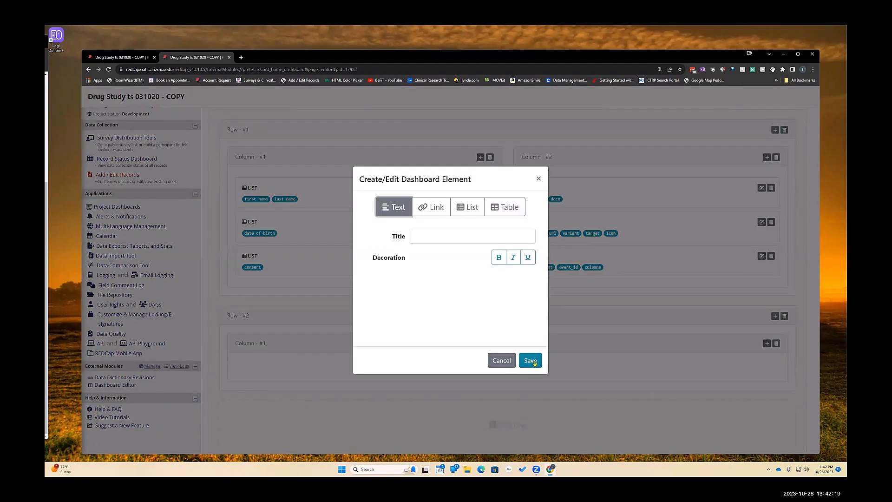
{"action": "left_click", "coordinate": [430, 233]}
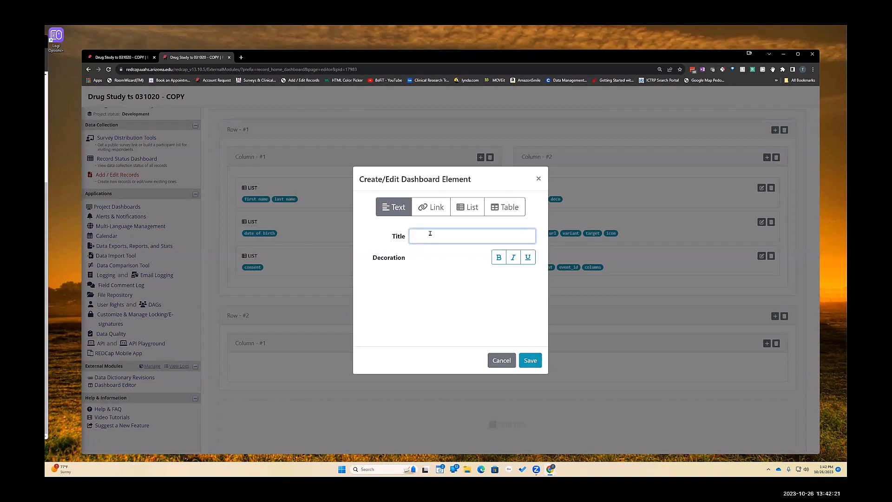
{"action": "type", "text": "My Dashboard Editor"}
{"action": "left_click", "coordinate": [416, 236]}
{"action": "type", "text": "<center></center>"}
{"action": "left_click", "coordinate": [505, 363]}
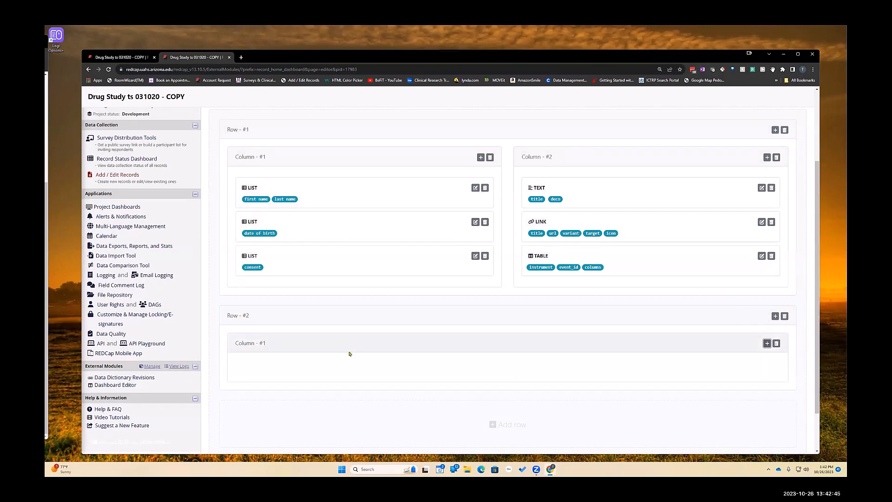
Step: Review the current Record Home Dashboard layout on the subject's record home page
{"action": "scroll", "coordinate": [767, 352], "scroll_direction": "up", "scroll_amount": 1}
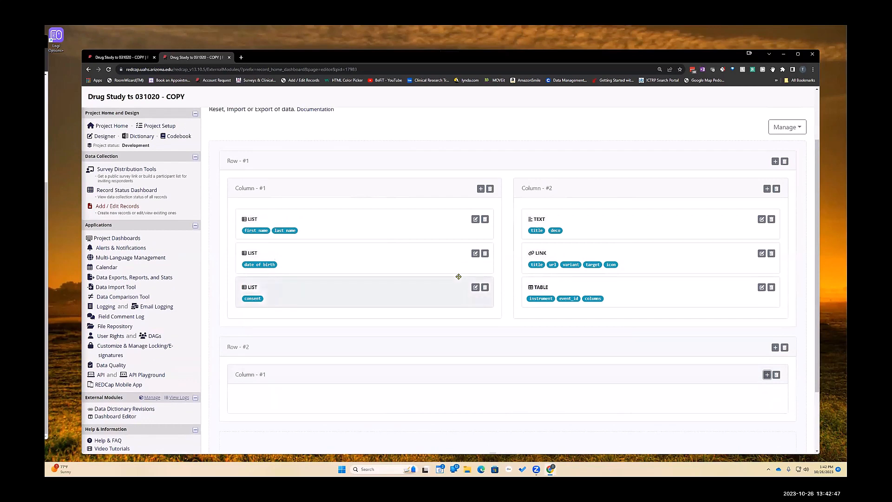
{"action": "left_click", "coordinate": [127, 58]}
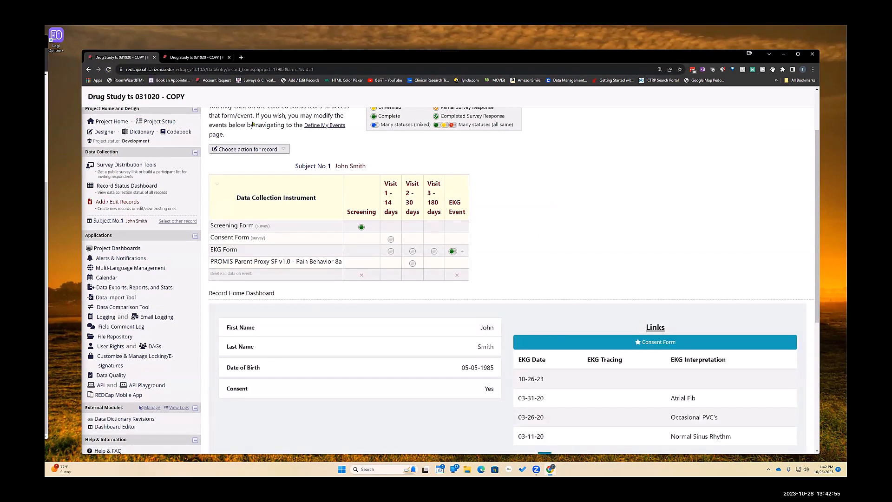
{"action": "scroll", "coordinate": [402, 220], "scroll_direction": "down", "scroll_amount": 5}
{"action": "scroll", "coordinate": [232, 114], "scroll_direction": "up", "scroll_amount": 5}
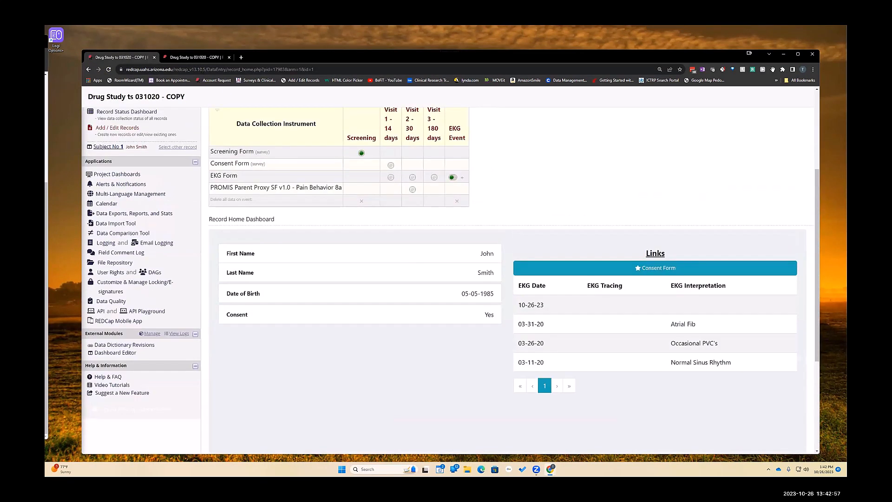
Step: Add a bold text element titled "My Dashboard Editor" to the column in Row #2 of the dashboard layout
{"action": "left_click", "coordinate": [195, 57]}
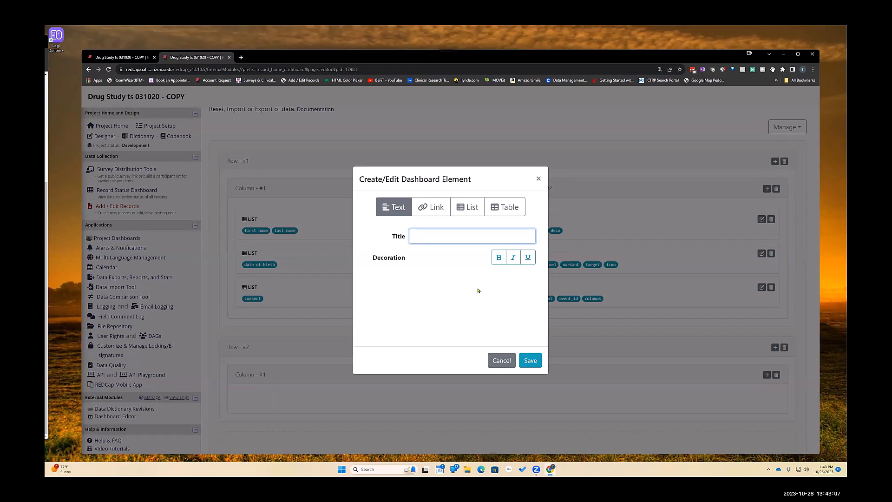
{"action": "type", "text": "My Dashboard Editor"}
{"action": "left_click", "coordinate": [499, 257]}
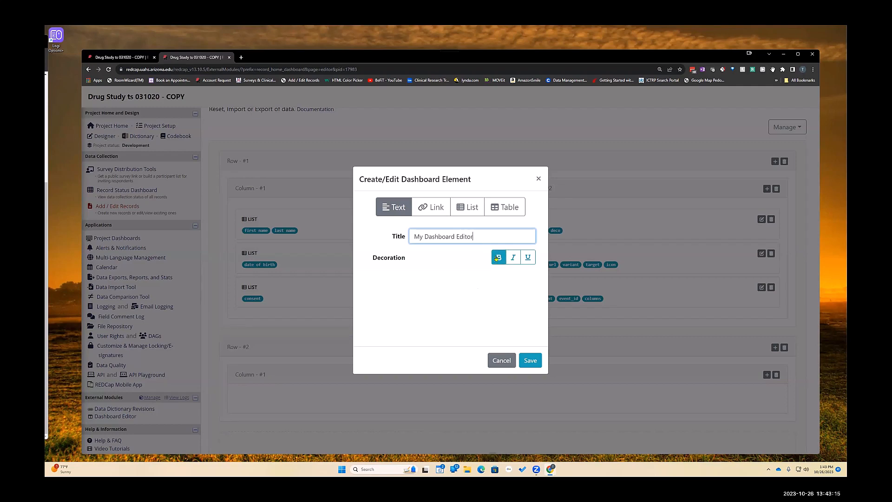
{"action": "left_click", "coordinate": [530, 361]}
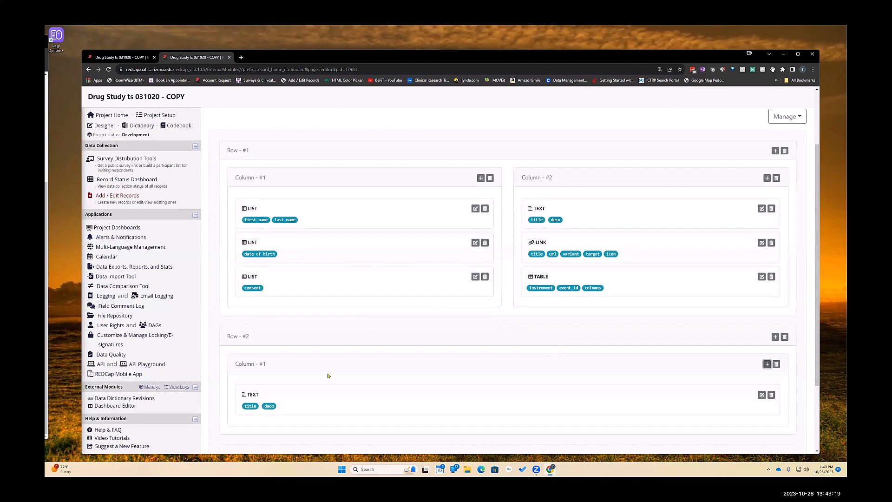
Step: Center the Row #2 title by changing its text to "<center>My Dashboard Editor</center>"
{"action": "left_click", "coordinate": [761, 395]}
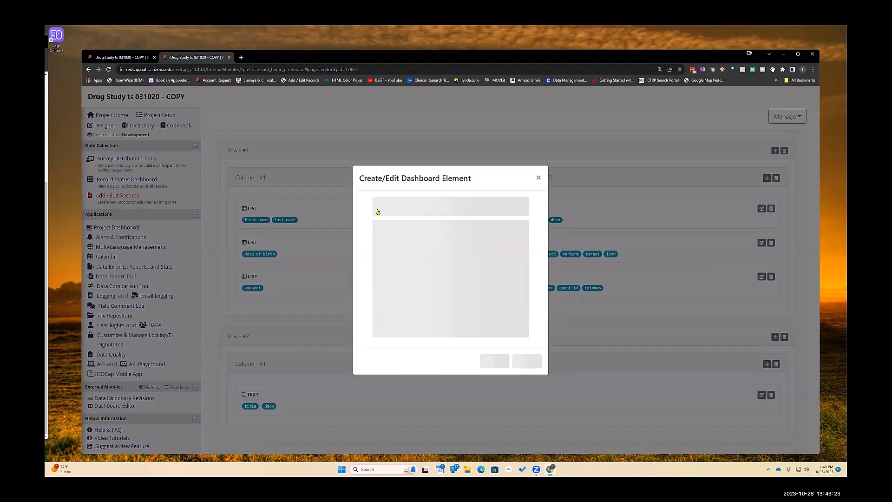
{"action": "left_click", "coordinate": [413, 237]}
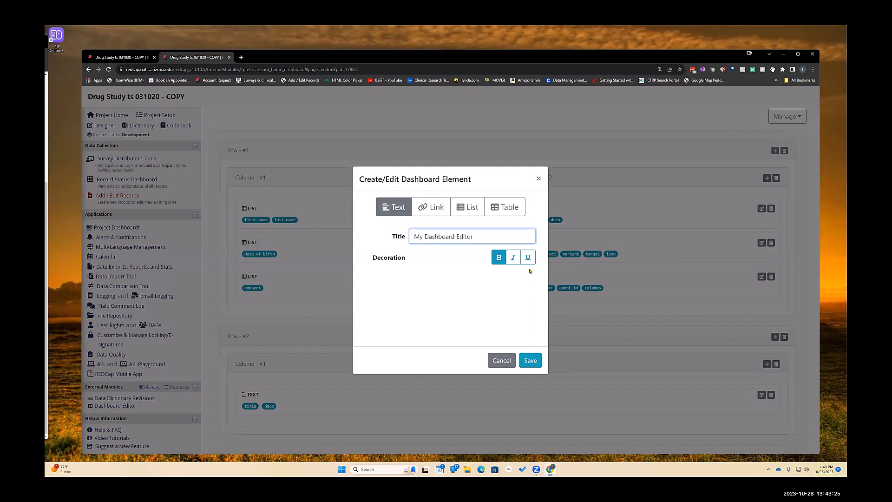
{"action": "type", "text": "<center>"}
{"action": "type", "text": "</cente"}
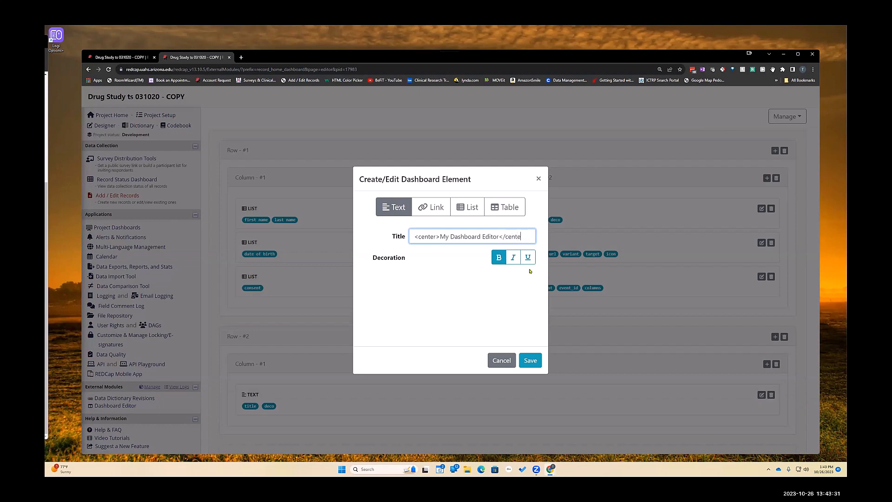
{"action": "type", "text": "r>"}
{"action": "left_click", "coordinate": [530, 360]}
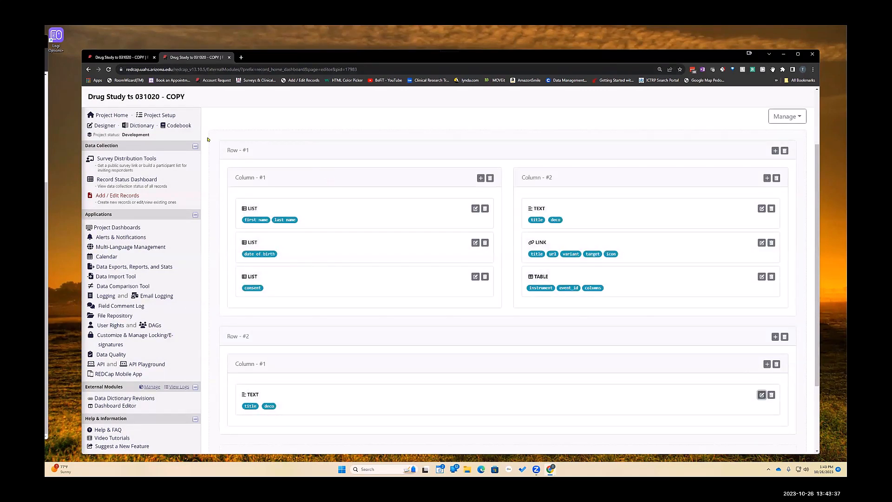
Step: Reload the subject's record home page and check the placement of the new title in the Record Home Dashboard
{"action": "left_click", "coordinate": [123, 58]}
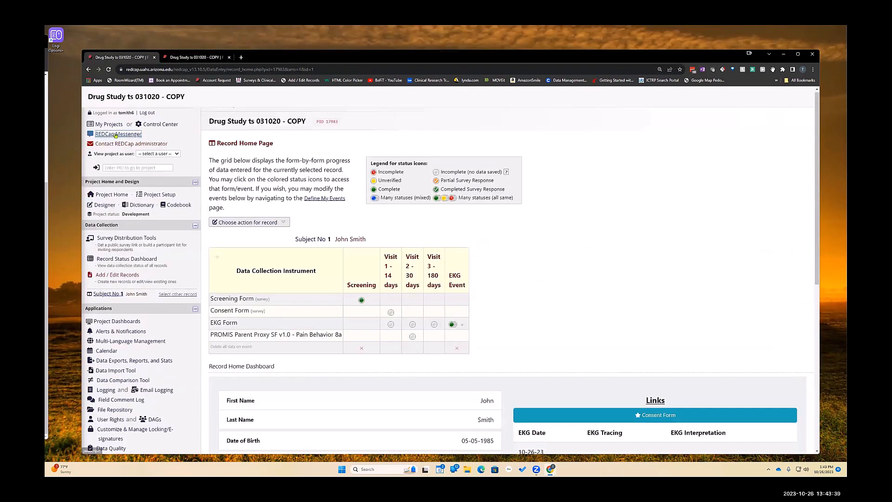
{"action": "scroll", "coordinate": [226, 227], "scroll_direction": "down", "scroll_amount": 1}
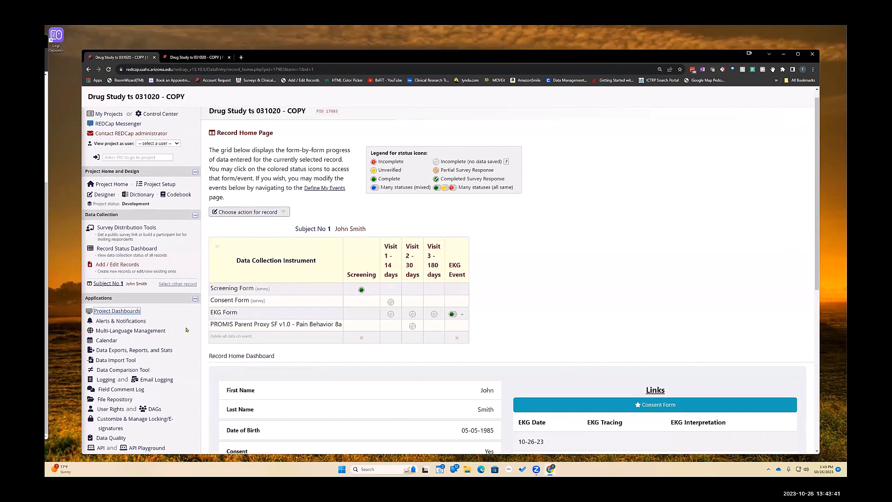
{"action": "left_click_drag", "start_coordinate": [123, 250], "coordinate": [597, 185]}
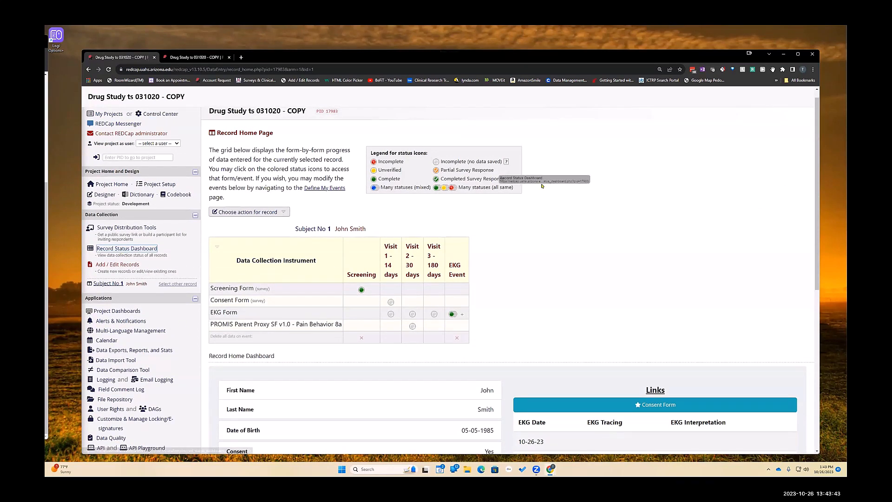
{"action": "scroll", "coordinate": [597, 185], "scroll_direction": "down", "scroll_amount": 1}
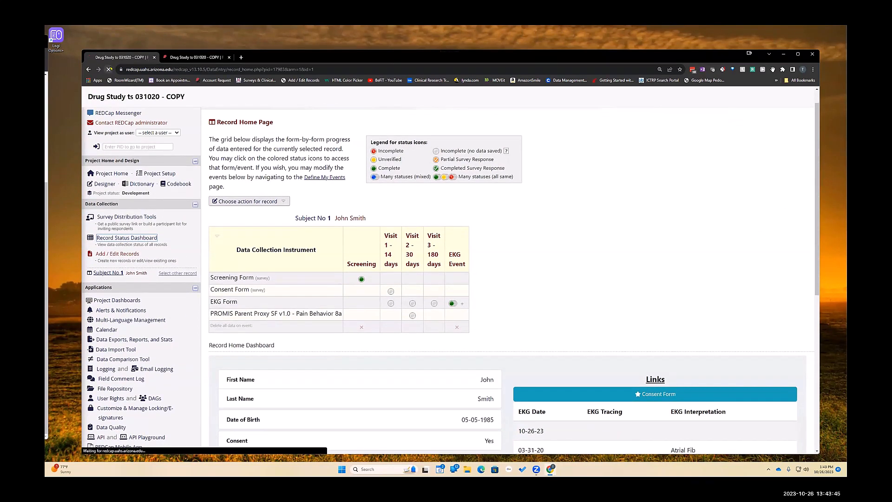
{"action": "scroll", "coordinate": [564, 263], "scroll_direction": "down", "scroll_amount": 1}
{"action": "scroll", "coordinate": [564, 263], "scroll_direction": "down", "scroll_amount": 1}
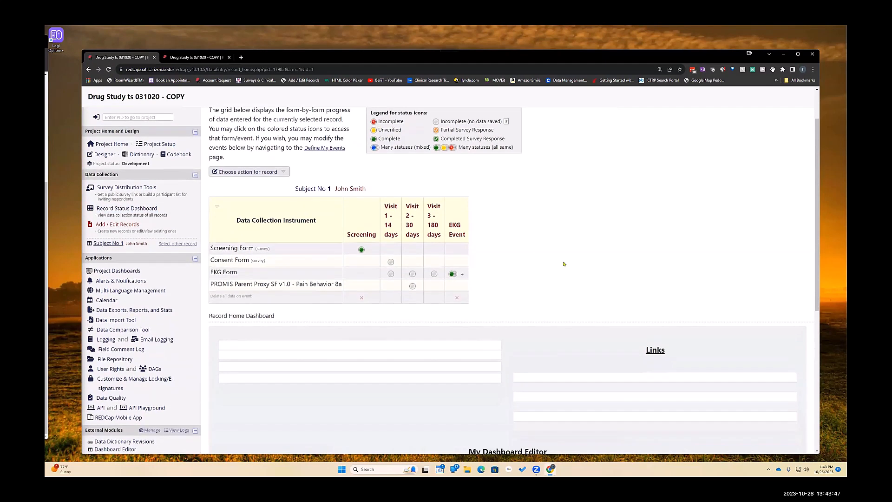
{"action": "scroll", "coordinate": [564, 264], "scroll_direction": "down", "scroll_amount": 3}
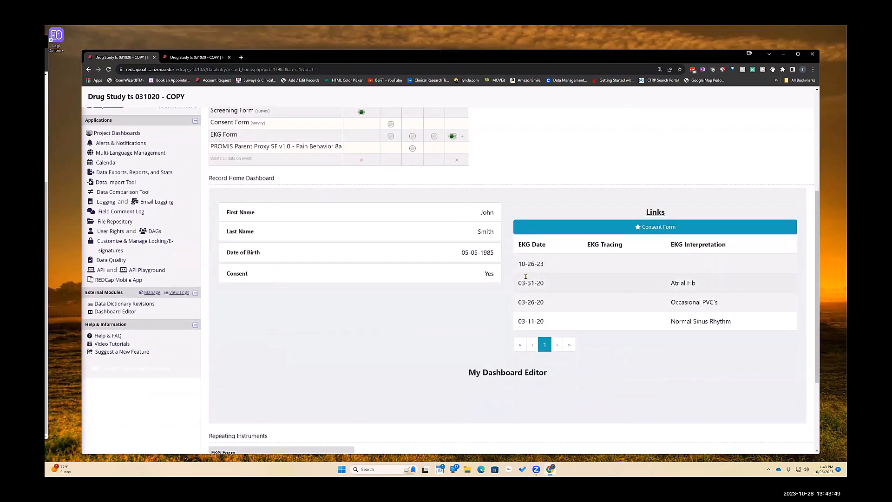
{"action": "scroll", "coordinate": [513, 419], "scroll_direction": "down", "scroll_amount": 1}
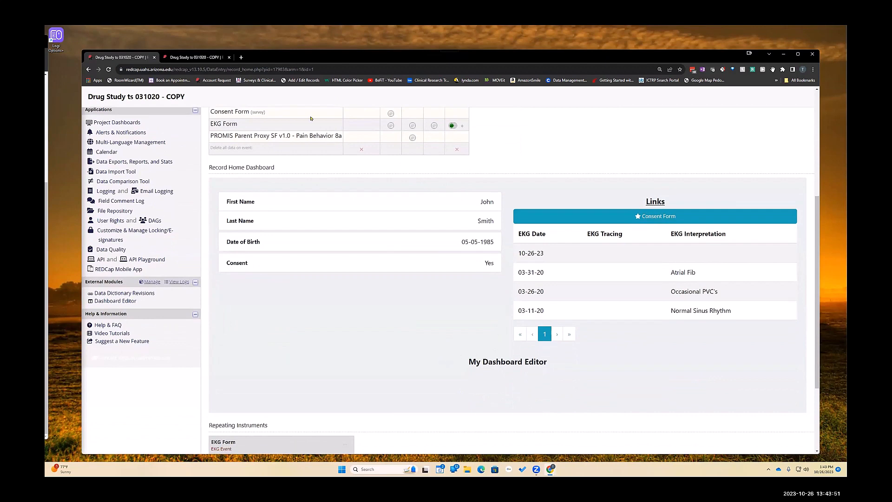
Step: Reorder the dashboard layout in the editor so the title row sits above the two-column row
{"action": "key", "text": "ctrl+Tab"}
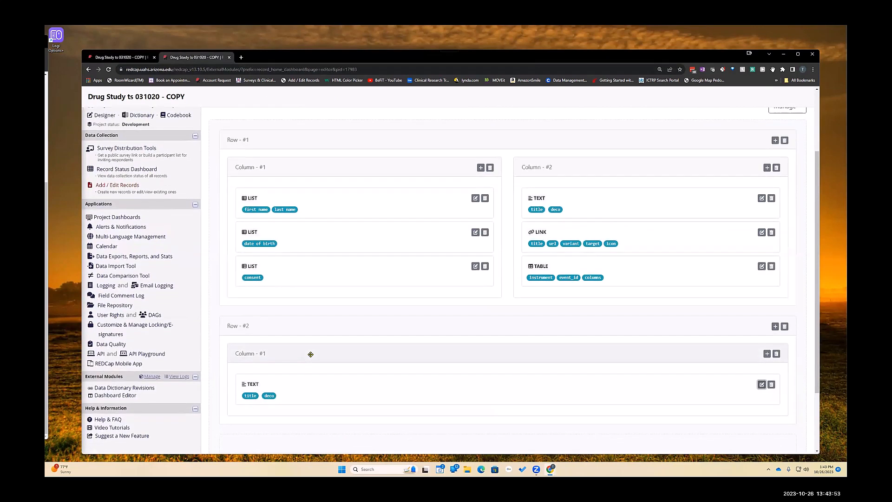
{"action": "scroll", "coordinate": [281, 374], "scroll_direction": "down", "scroll_amount": 1}
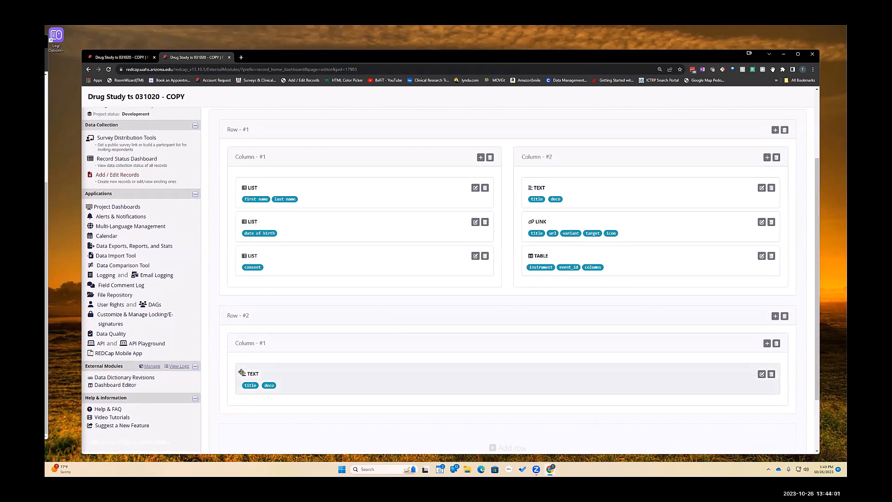
{"action": "left_click_drag", "start_coordinate": [238, 317], "coordinate": [234, 136]}
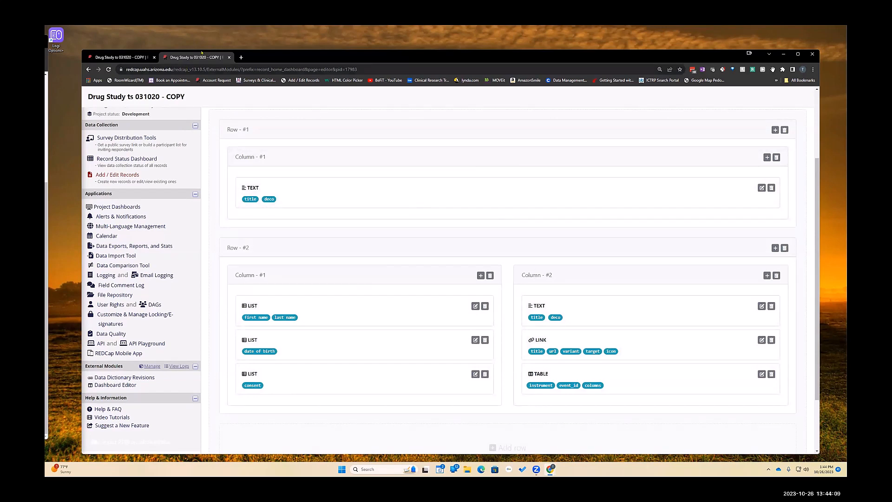
Step: Refresh the subject's record home page and review the dashboard with the reordered rows
{"action": "left_click", "coordinate": [114, 57]}
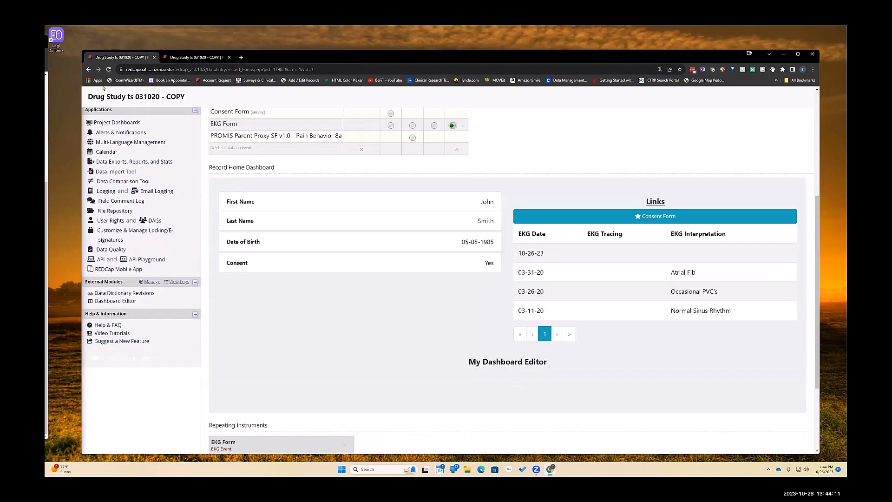
{"action": "left_click", "coordinate": [108, 70]}
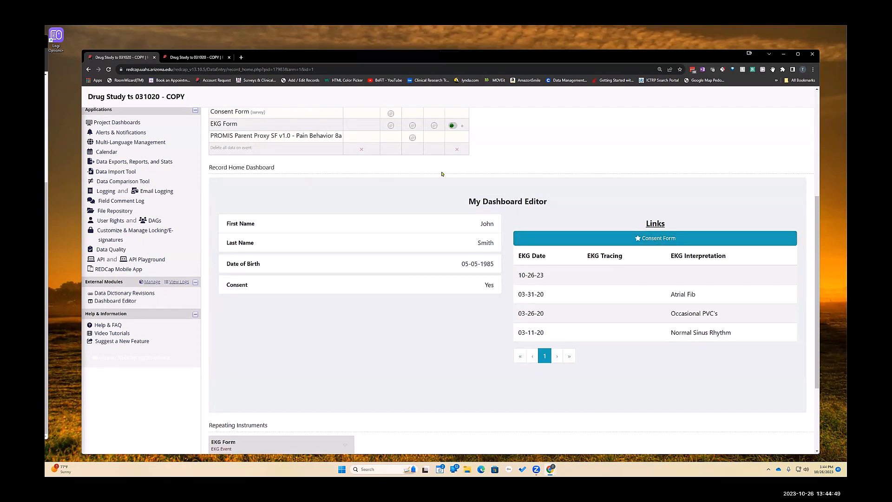
{"action": "scroll", "coordinate": [510, 172], "scroll_direction": "up", "scroll_amount": 2}
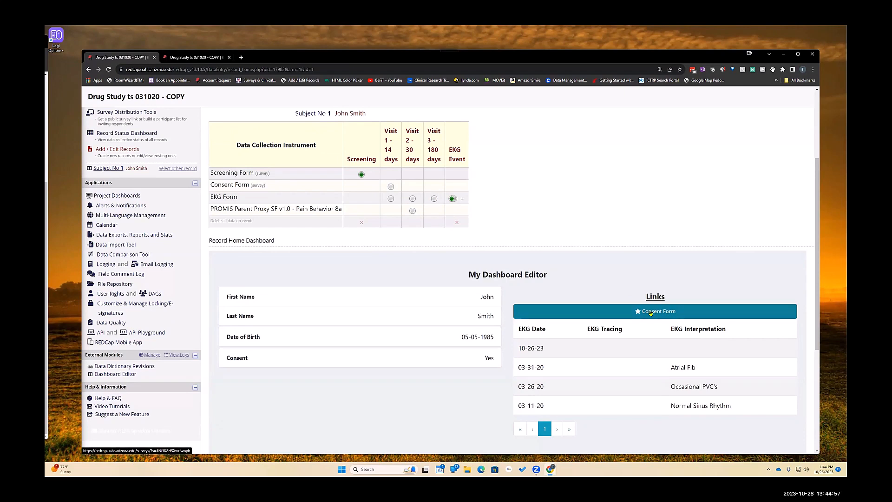
{"action": "scroll", "coordinate": [279, 108], "scroll_direction": "down", "scroll_amount": 1}
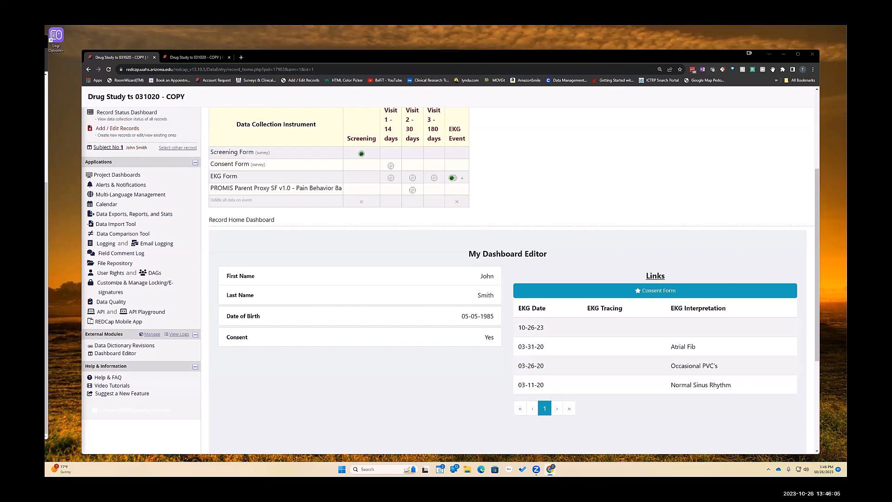
{"action": "scroll", "coordinate": [241, 221], "scroll_direction": "up", "scroll_amount": 2}
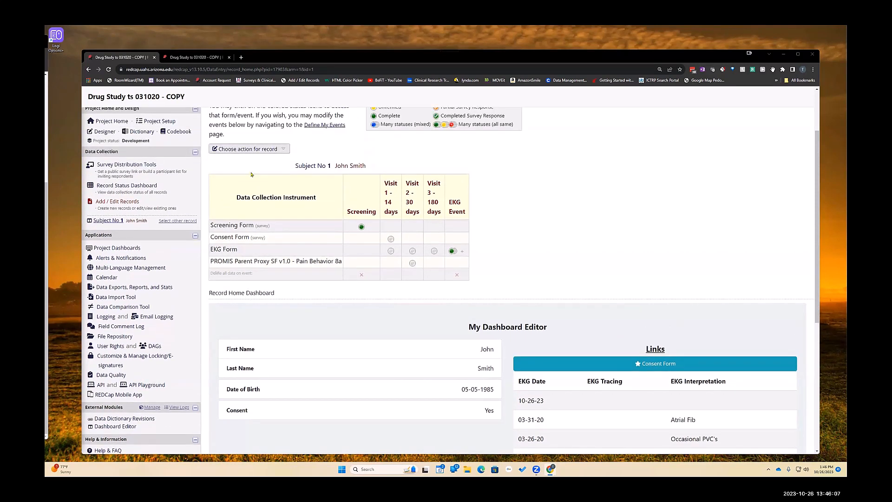
Step: Examine the record labels on the Record Status Dashboard and the Custom Record Label setting in the project's additional customizations, without saving changes
{"action": "left_click", "coordinate": [128, 187]}
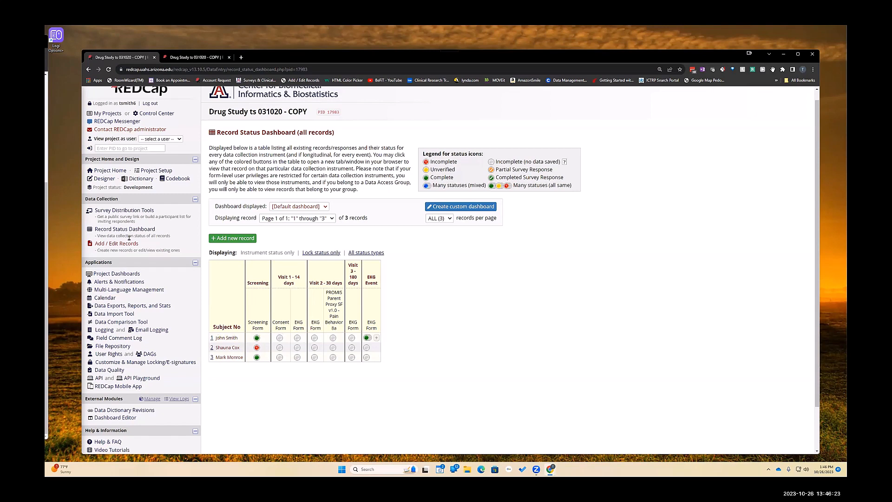
{"action": "left_click", "coordinate": [141, 178]}
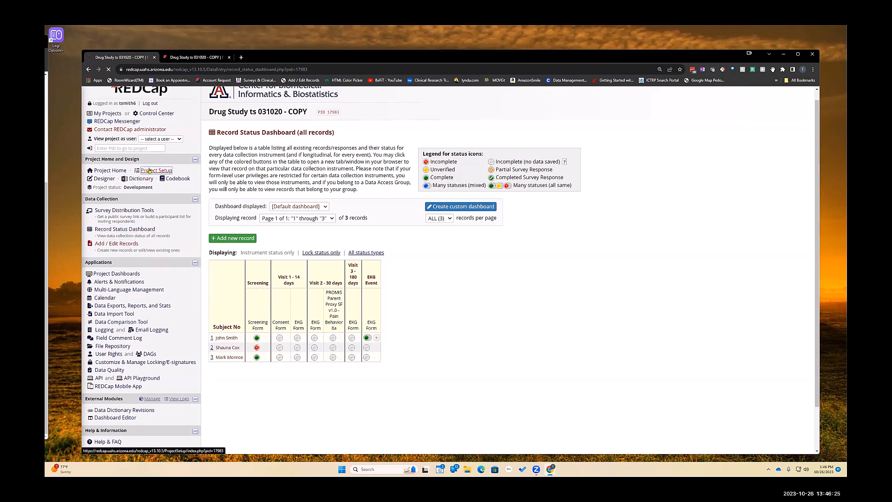
{"action": "scroll", "coordinate": [222, 293], "scroll_direction": "down", "scroll_amount": 1}
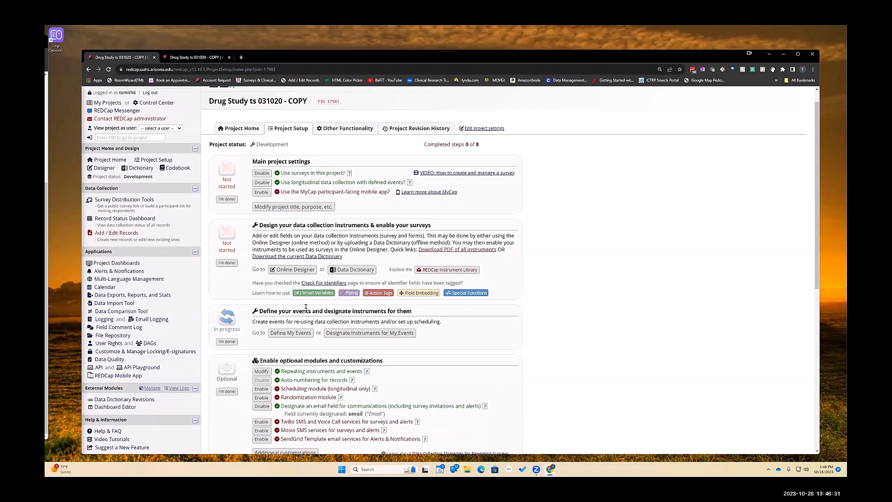
{"action": "scroll", "coordinate": [306, 307], "scroll_direction": "down", "scroll_amount": 1}
{"action": "left_click", "coordinate": [284, 401]}
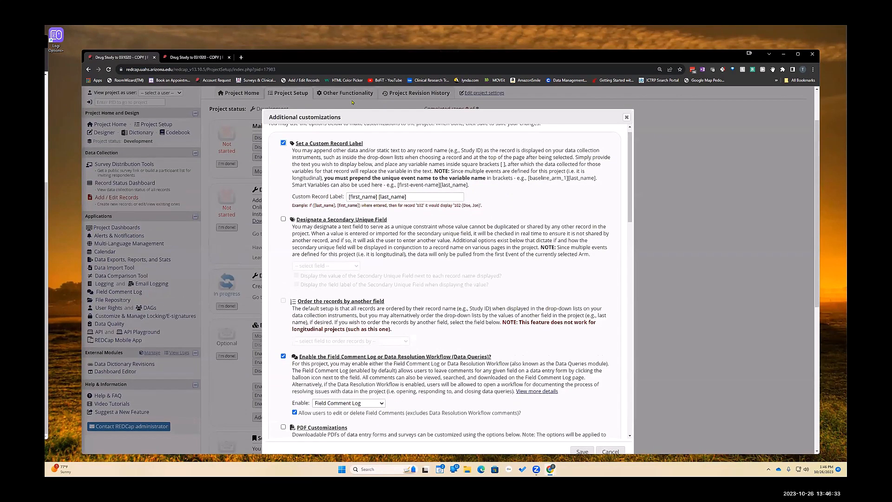
{"action": "scroll", "coordinate": [317, 144], "scroll_direction": "up", "scroll_amount": 1}
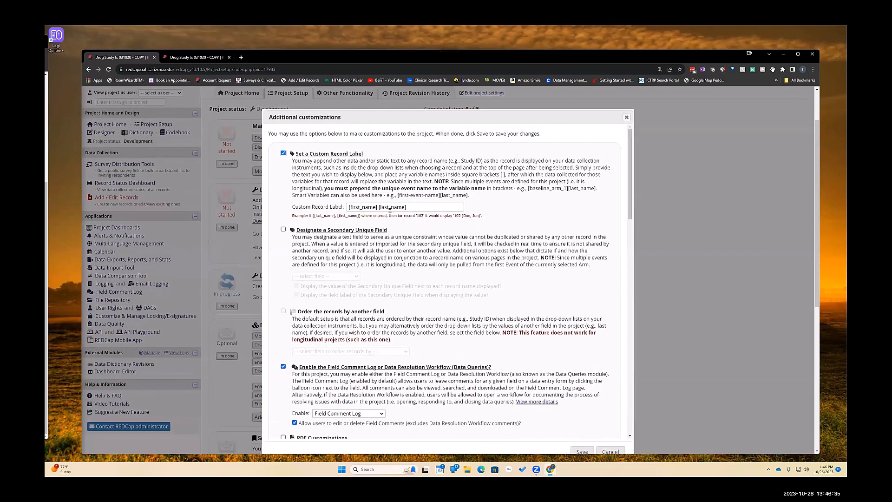
{"action": "left_click_drag", "start_coordinate": [408, 207], "coordinate": [346, 205]}
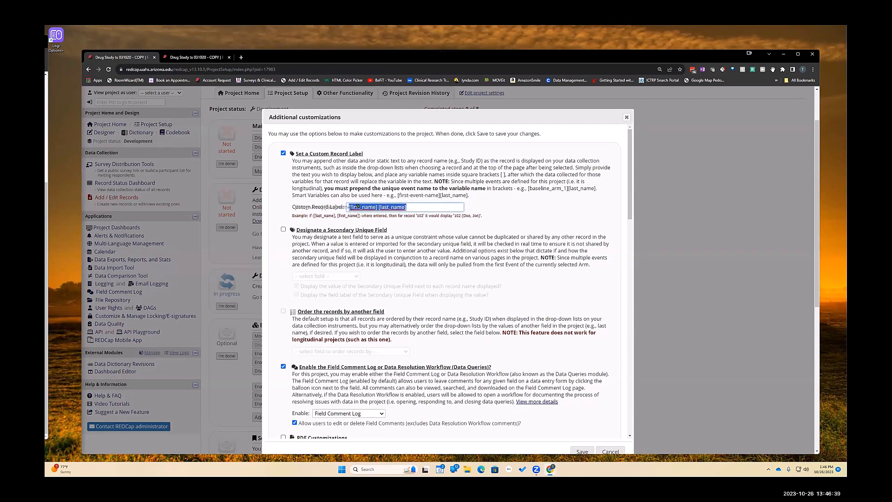
{"action": "left_click", "coordinate": [411, 207]}
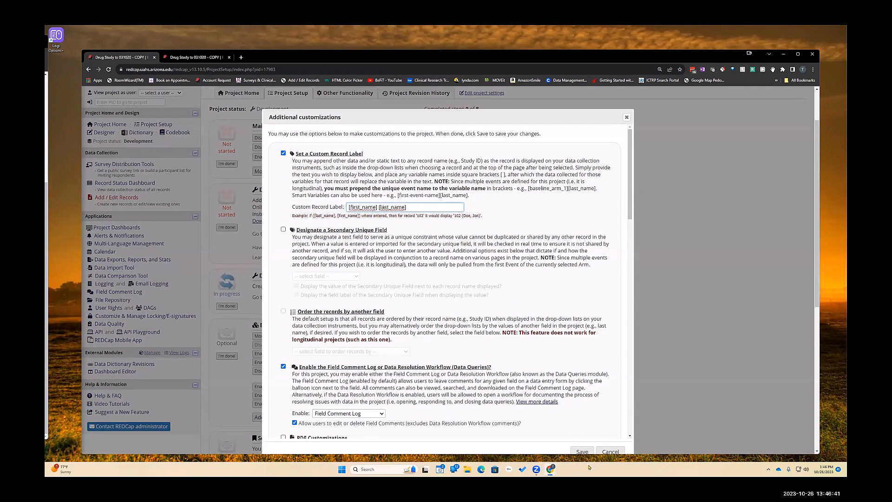
{"action": "left_click", "coordinate": [610, 452]}
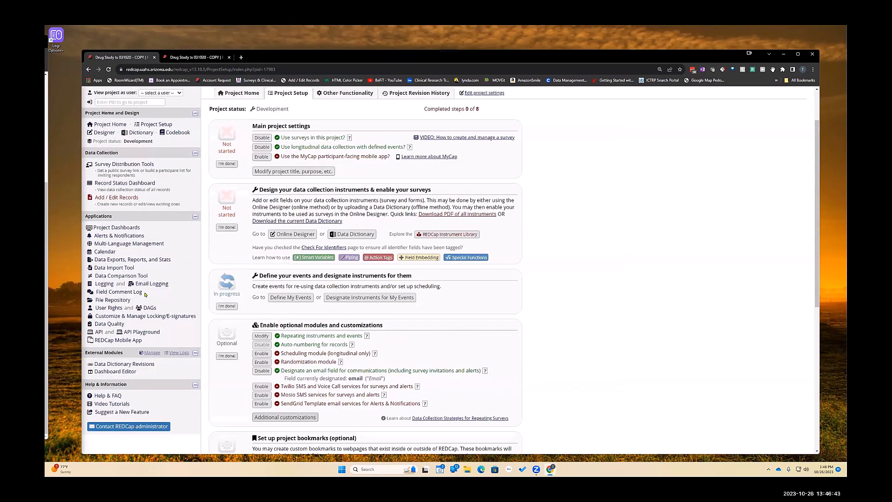
Step: Review the complete row and column layout in the Dashboard Editor
{"action": "left_click", "coordinate": [115, 382]}
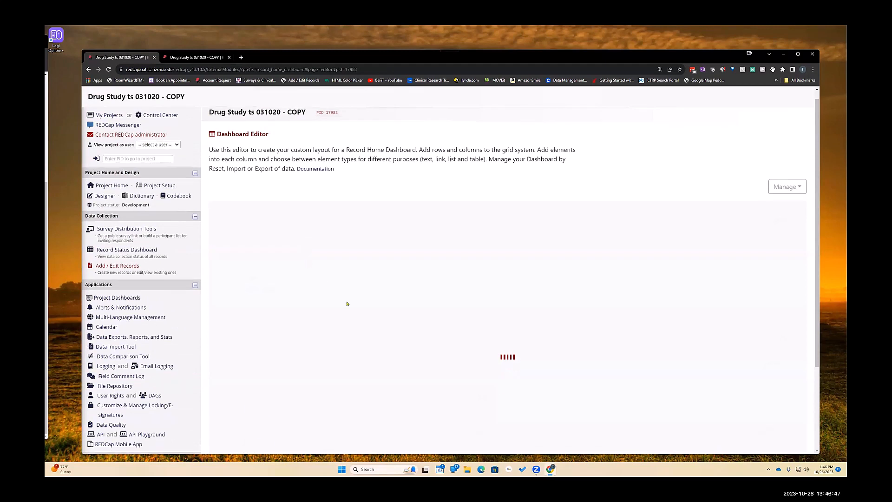
{"action": "scroll", "coordinate": [321, 296], "scroll_direction": "down", "scroll_amount": 4}
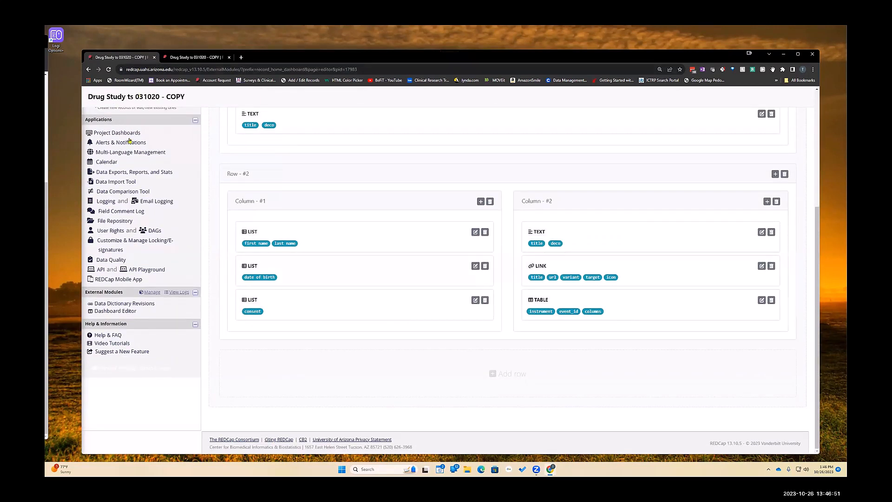
{"action": "scroll", "coordinate": [149, 228], "scroll_direction": "up", "scroll_amount": 4}
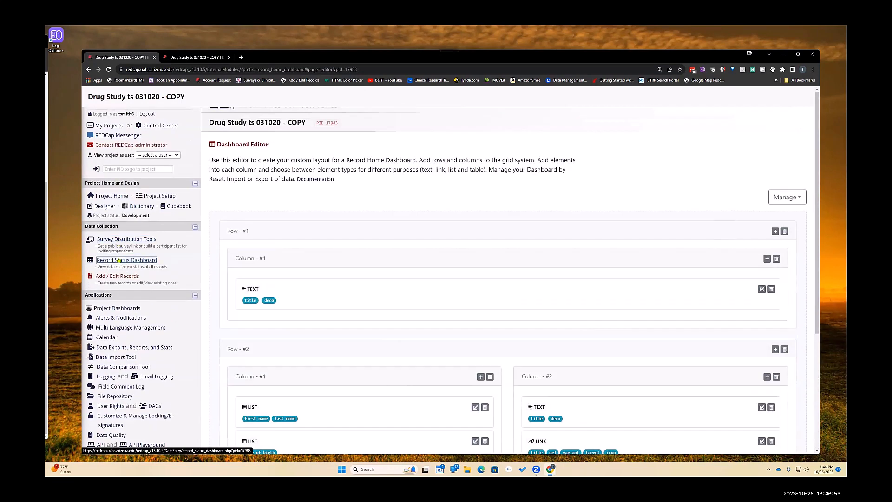
Step: Open subject 1 from the Record Status Dashboard and review the finished Record Home Dashboard
{"action": "left_click", "coordinate": [119, 260]}
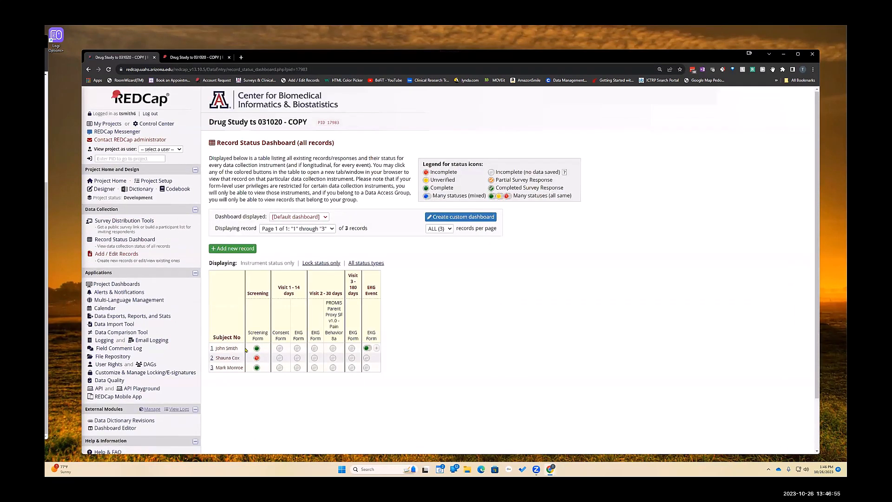
{"action": "left_click", "coordinate": [212, 348]}
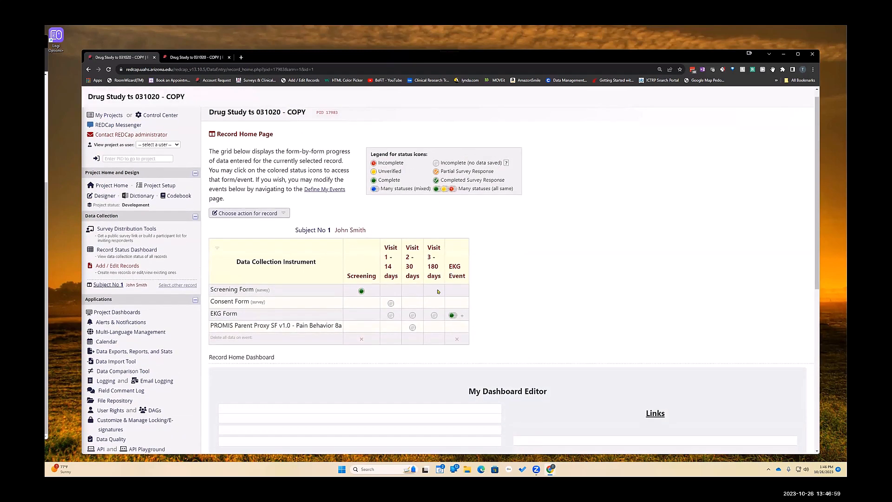
{"action": "scroll", "coordinate": [413, 431], "scroll_direction": "down", "scroll_amount": 3}
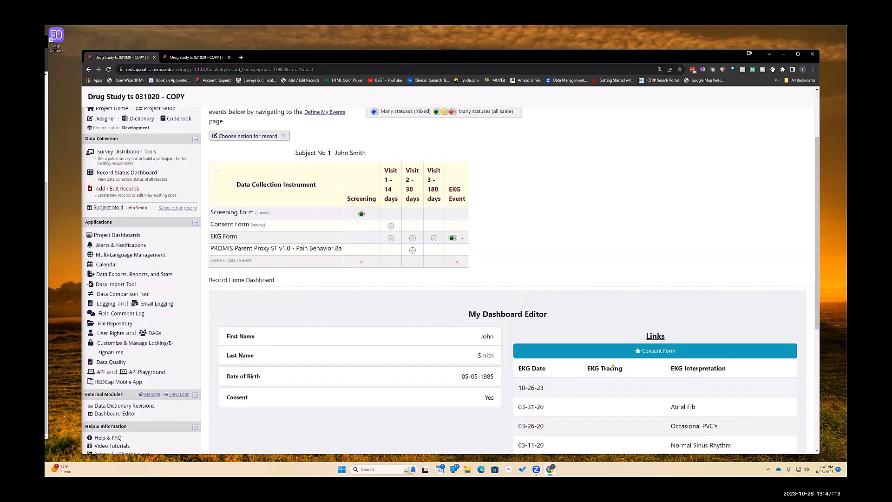
{"action": "scroll", "coordinate": [611, 365], "scroll_direction": "down", "scroll_amount": 1}
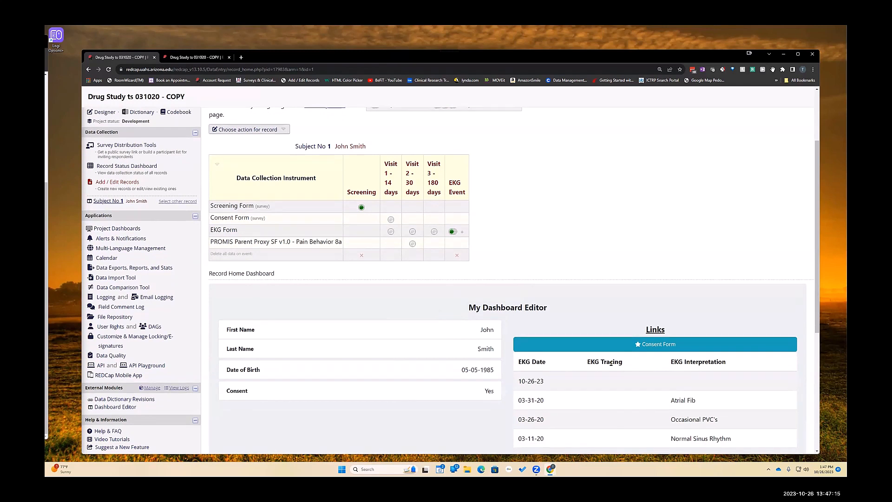